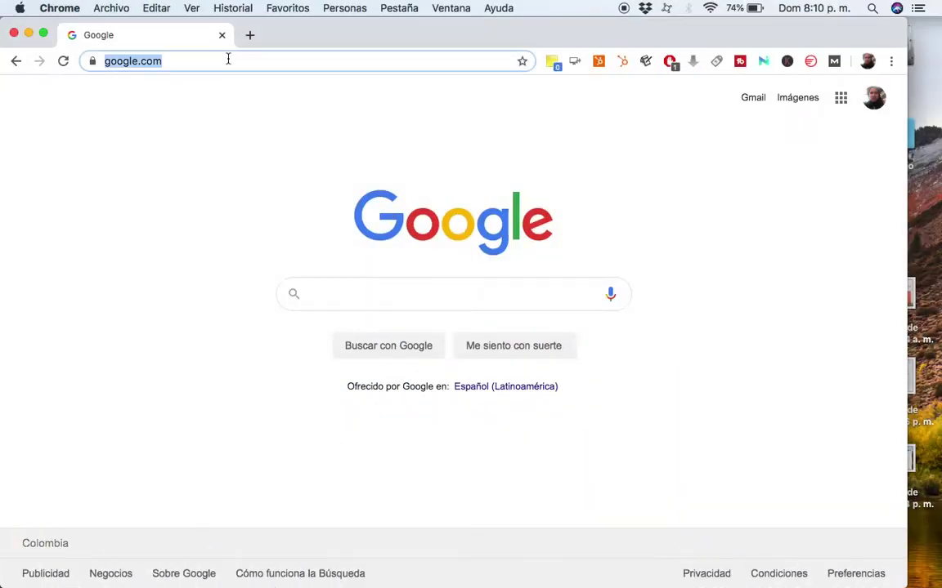
# Load the Flipgrid website and dismiss the page translation offer.
pyautogui.write('https://flipgrid.com/')
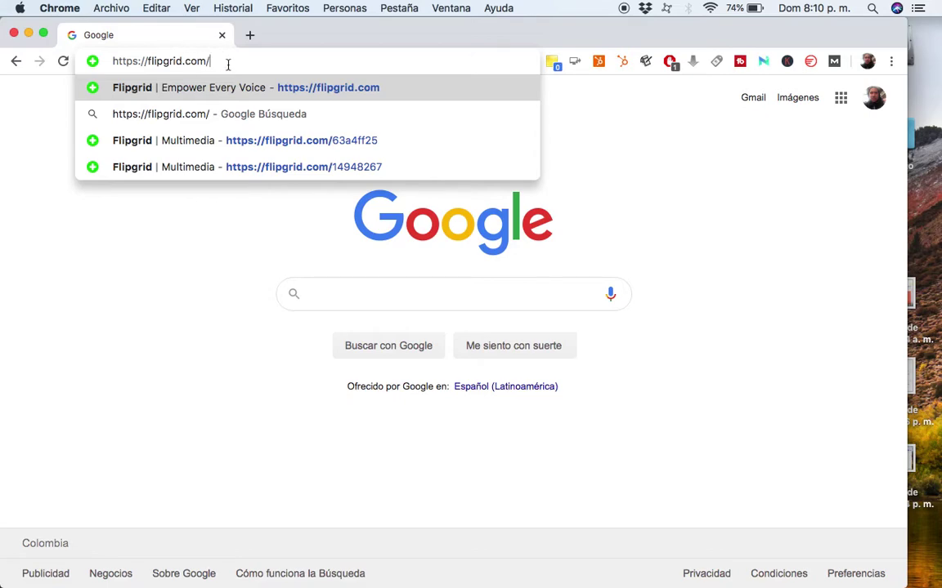
pyautogui.press('Return')
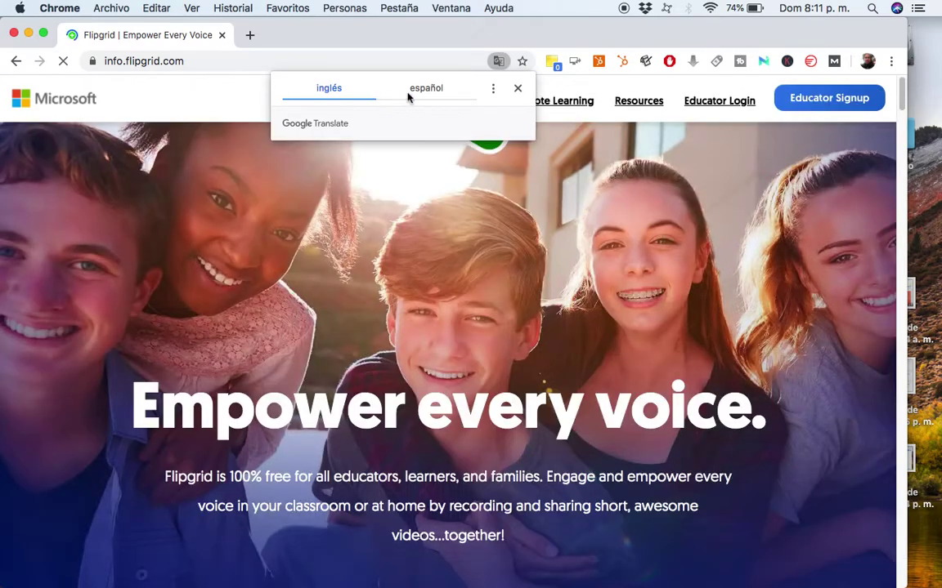
pyautogui.click(517, 89)
pyautogui.scroll(-3, 695, 245)
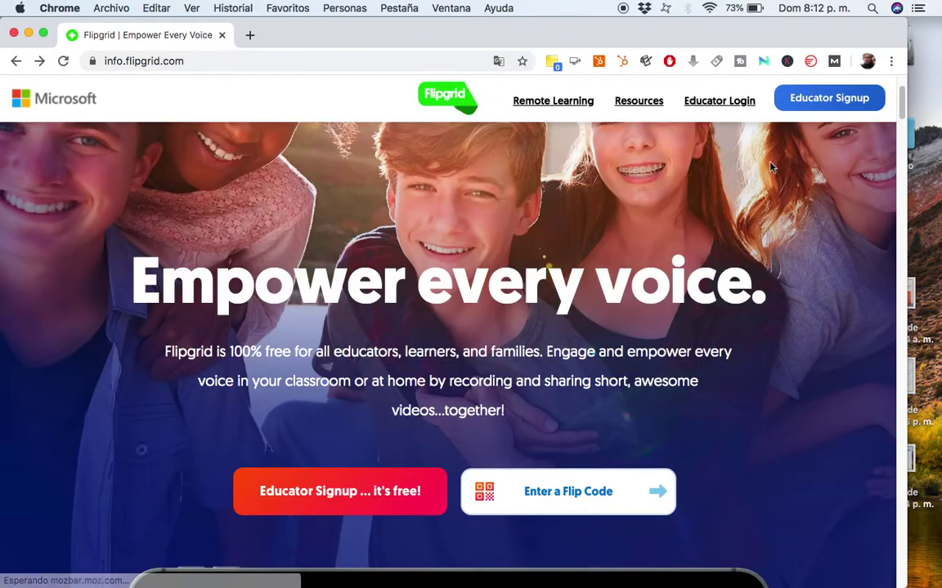
# Sign up as an educator with Google using the first Google account.
pyautogui.click(826, 99)
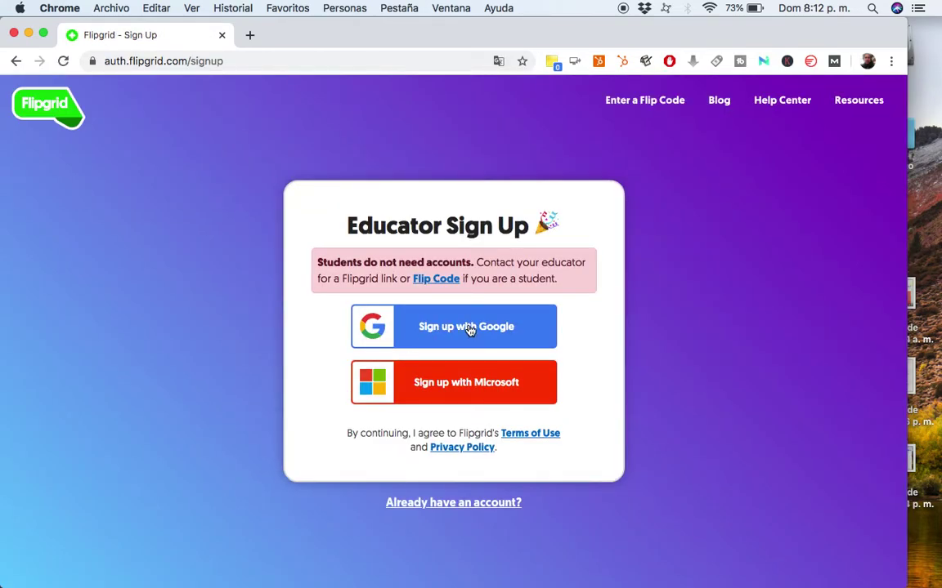
pyautogui.click(479, 334)
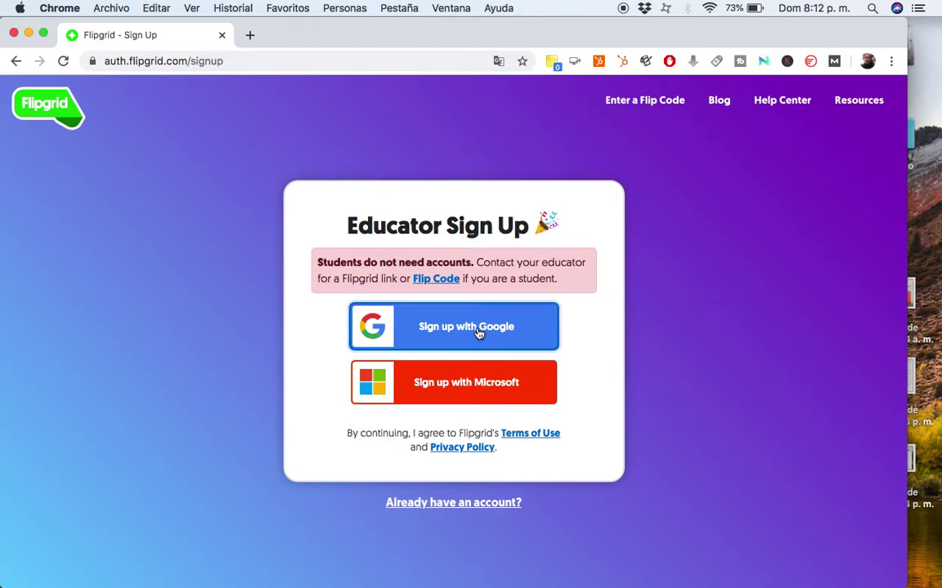
pyautogui.click(400, 312)
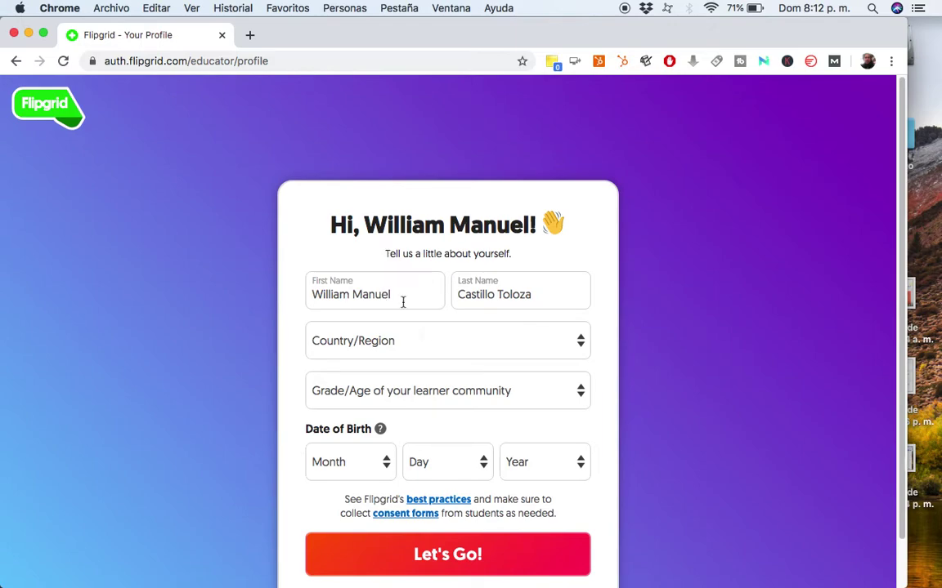
# Set the profile country to Colombia and grade/age to University/College.
pyautogui.click(575, 342)
pyautogui.scroll(-10, 472, 441)
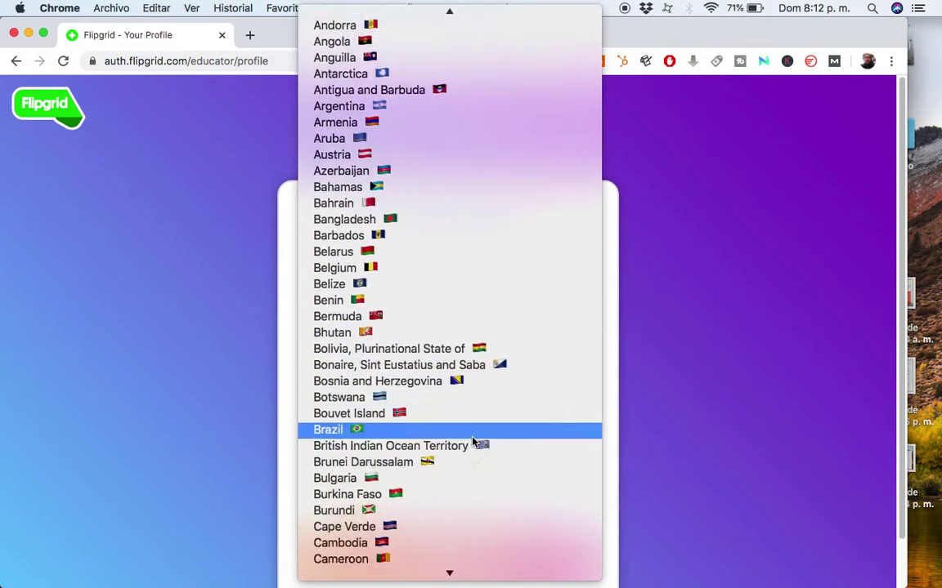
pyautogui.scroll(-2, 447, 521)
pyautogui.click(448, 522)
pyautogui.click(477, 394)
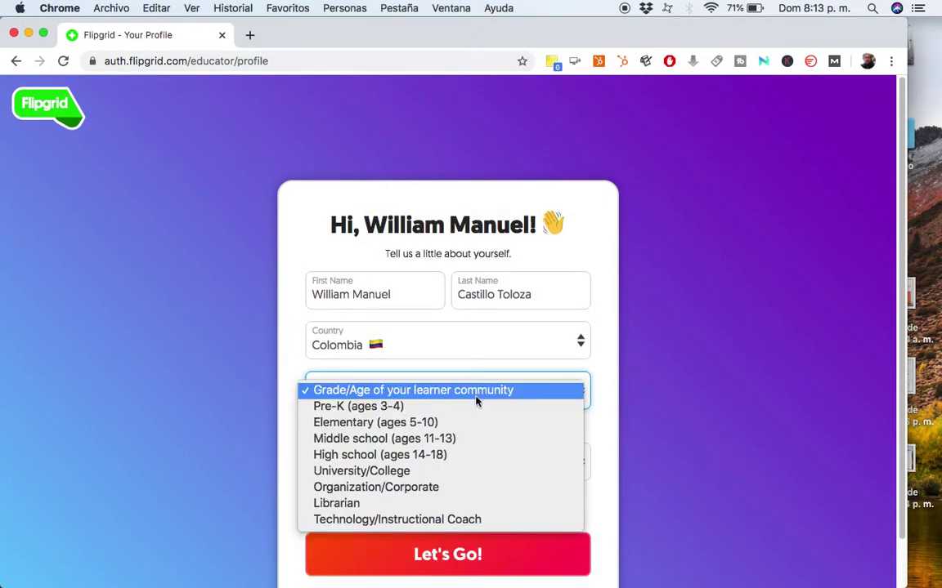
pyautogui.click(454, 471)
pyautogui.scroll(-1, 390, 420)
pyautogui.click(351, 446)
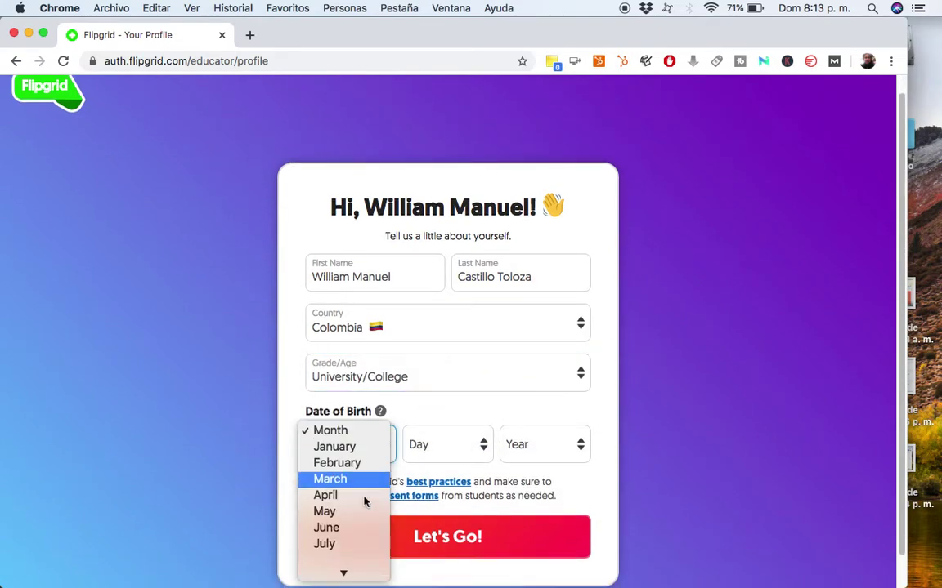
pyautogui.click(351, 535)
pyautogui.click(490, 445)
pyautogui.scroll(-3, 458, 523)
pyautogui.click(452, 513)
pyautogui.click(555, 446)
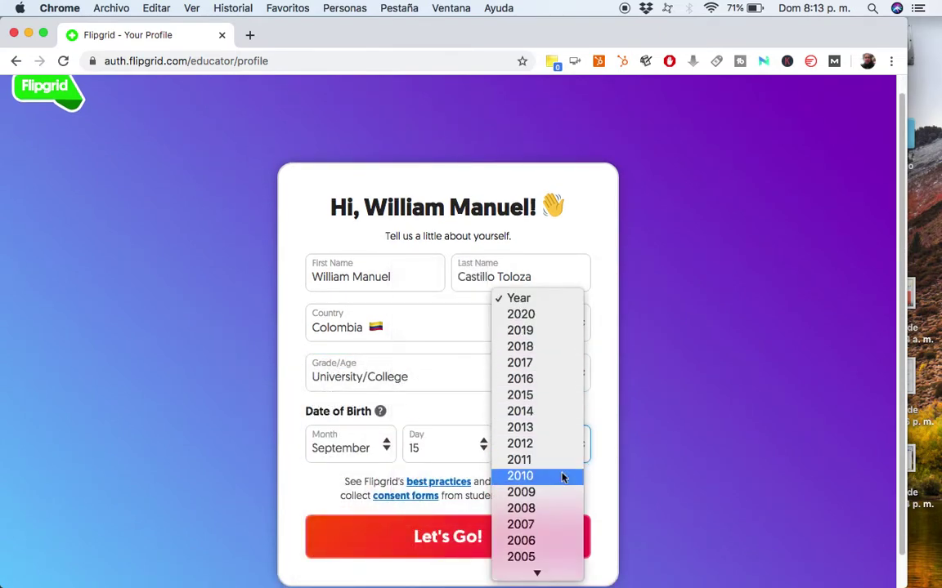
pyautogui.scroll(-10, 563, 478)
pyautogui.scroll(-5, 563, 475)
pyautogui.click(557, 523)
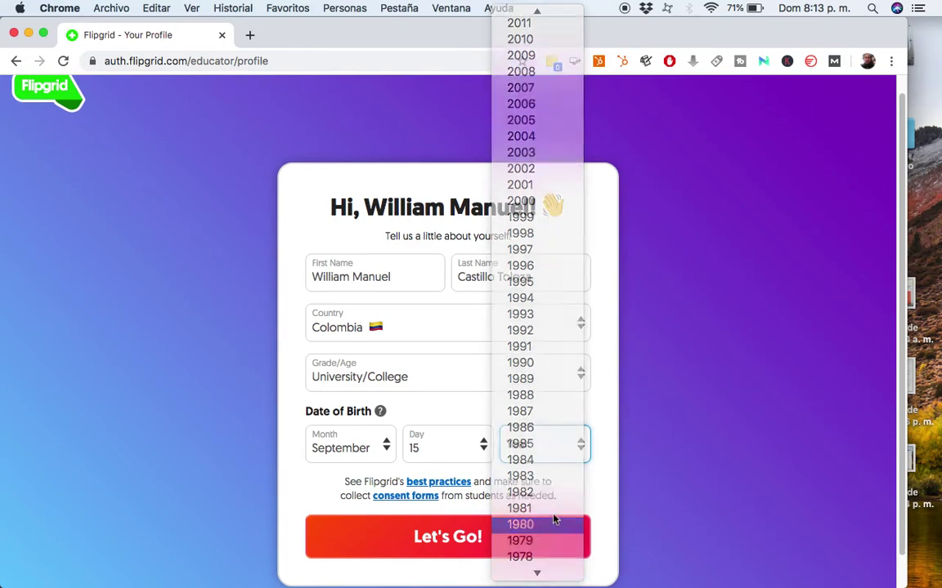
pyautogui.click(451, 545)
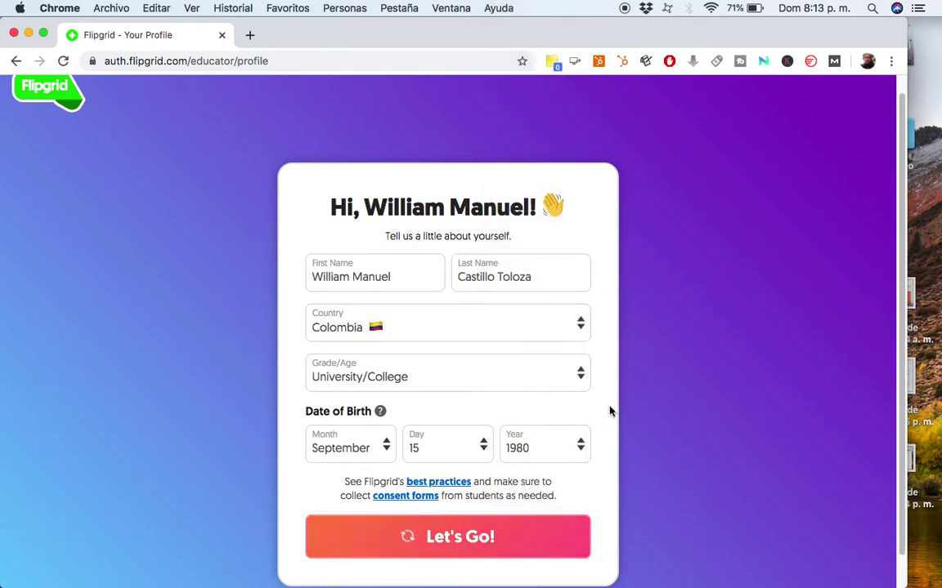
pyautogui.scroll(-3, 211, 243)
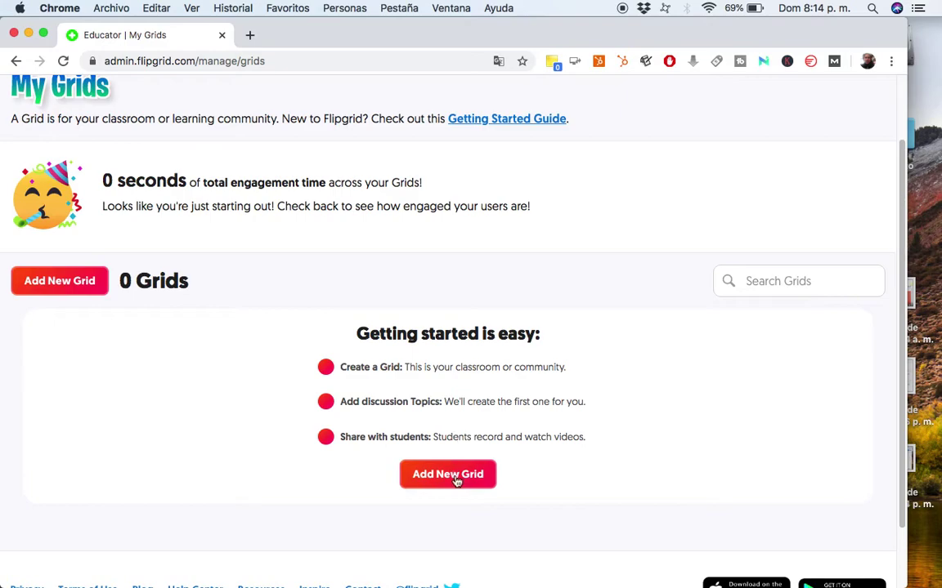
# Start a new grid and name it 'Multimedia'.
pyautogui.click(73, 283)
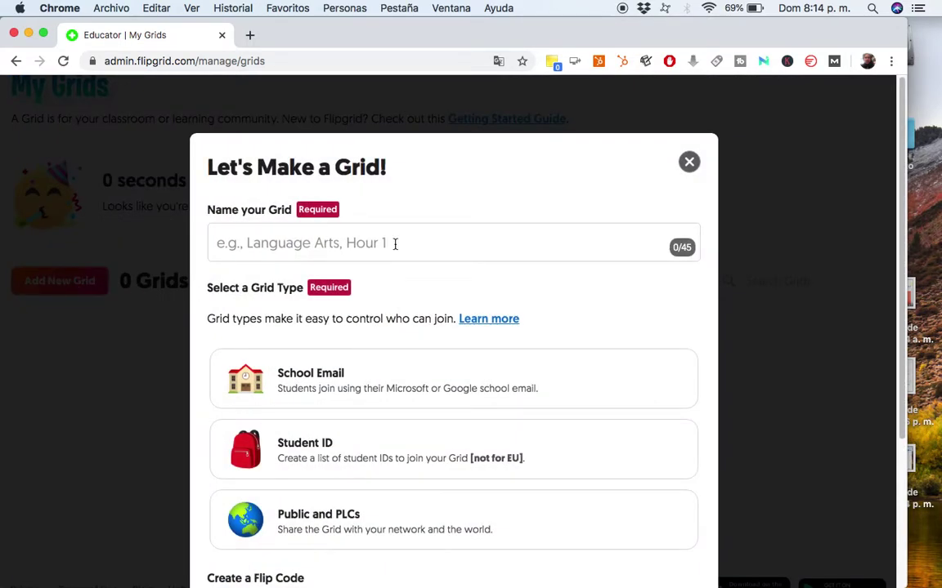
pyautogui.click(395, 244)
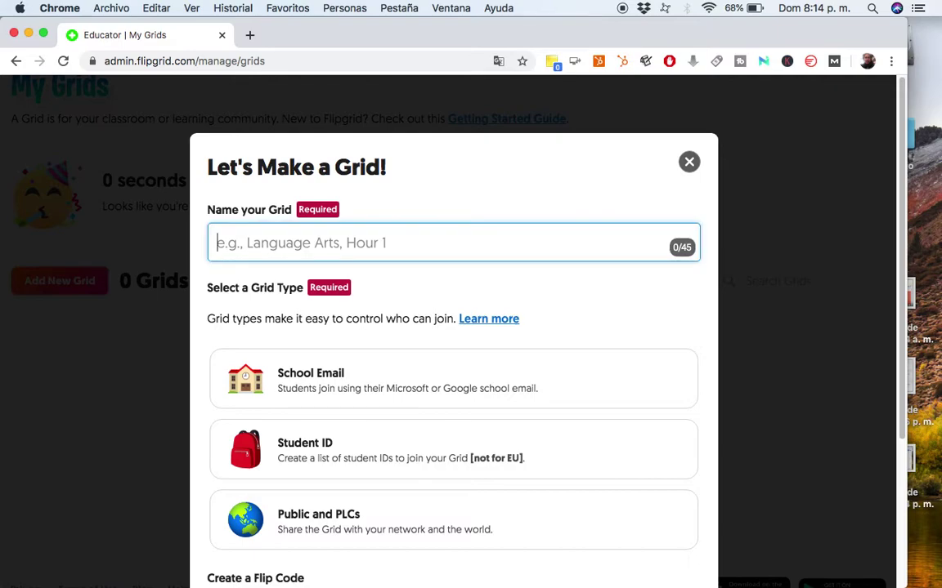
pyautogui.write('M')
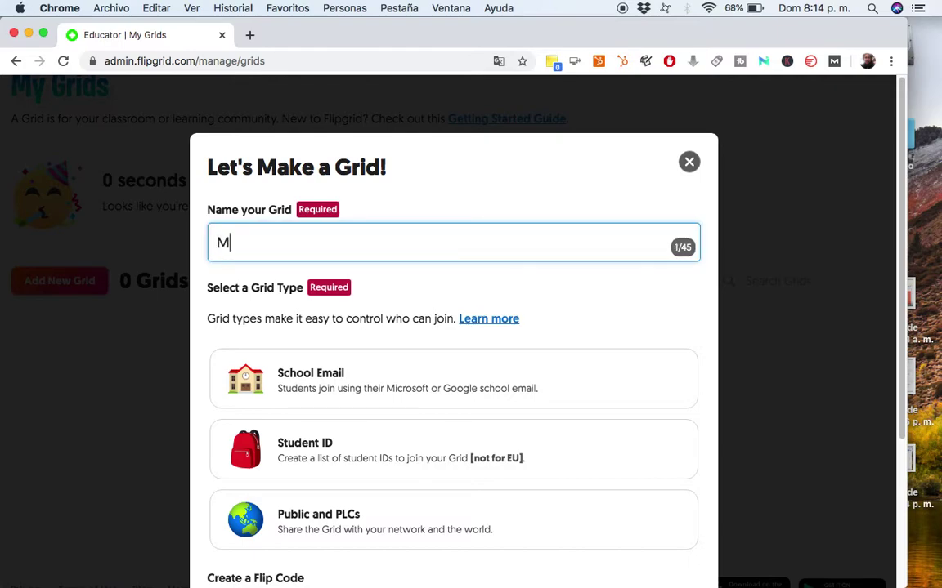
pyautogui.write('ultimedia')
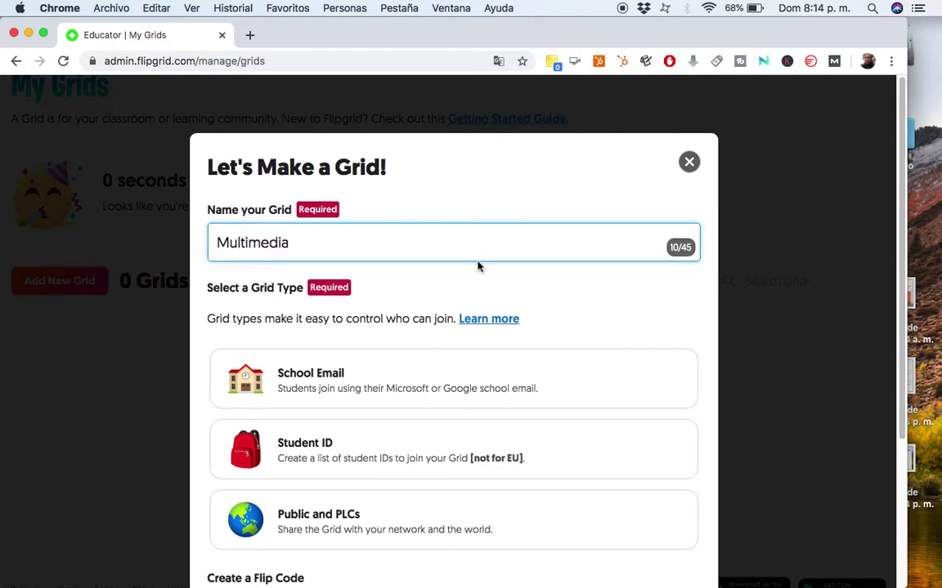
pyautogui.scroll(-3, 478, 266)
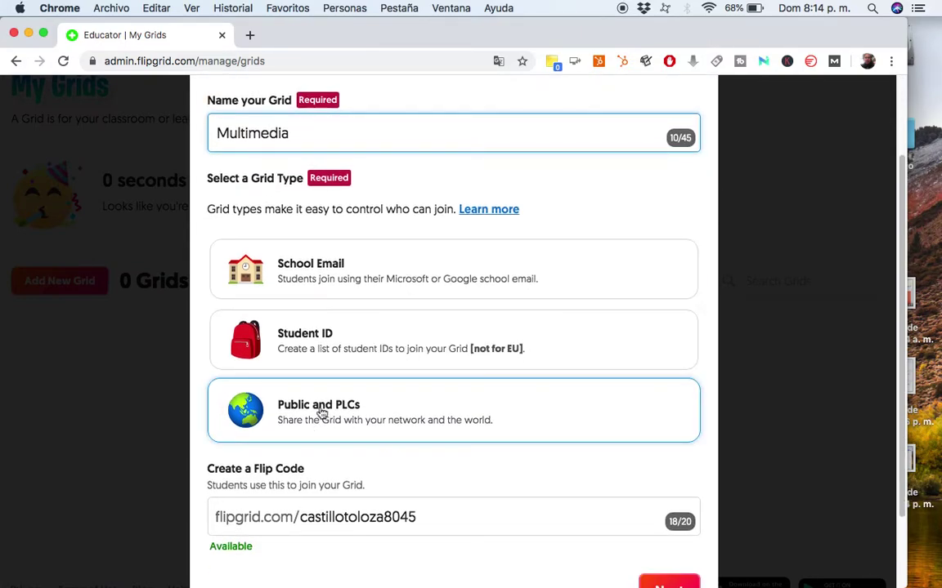
# Make the grid Public and PLCs, keep the suggested Flip Code, and continue.
pyautogui.click(335, 419)
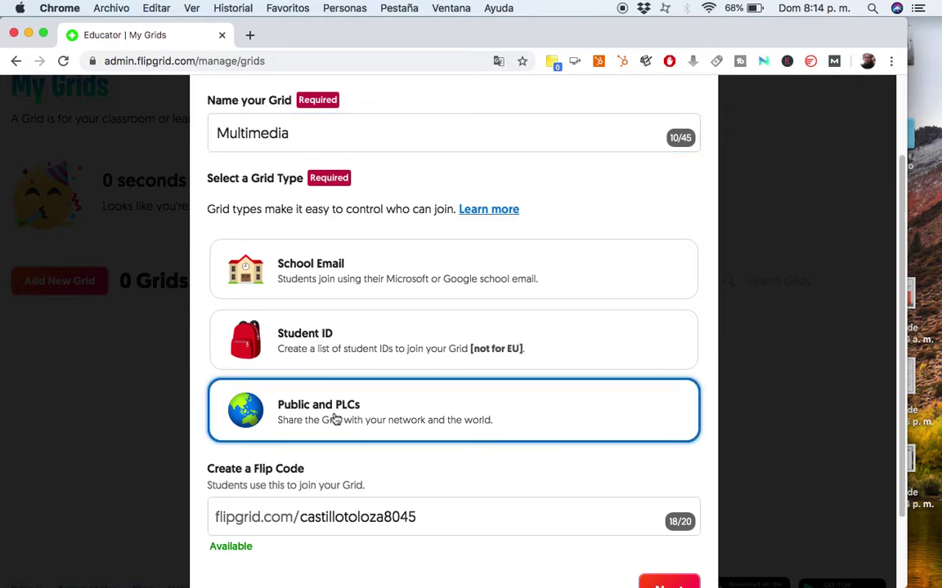
pyautogui.scroll(-1, 335, 419)
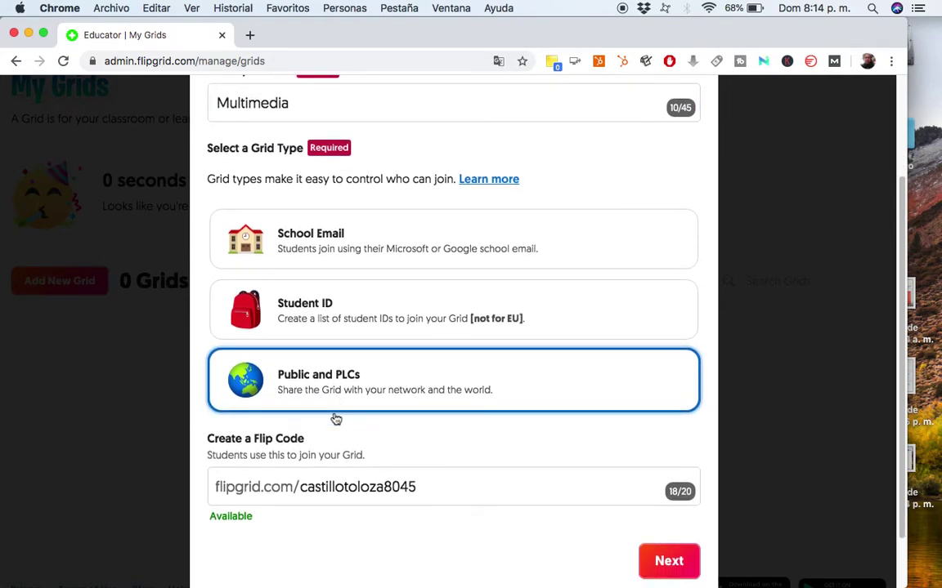
pyautogui.scroll(-1, 336, 418)
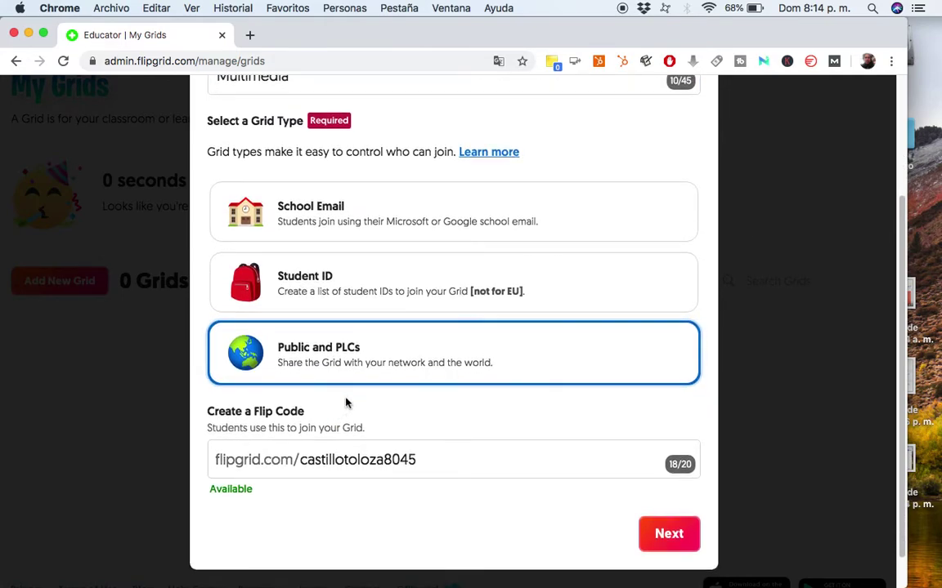
pyautogui.moveTo(302, 456); pyautogui.dragTo(415, 464)
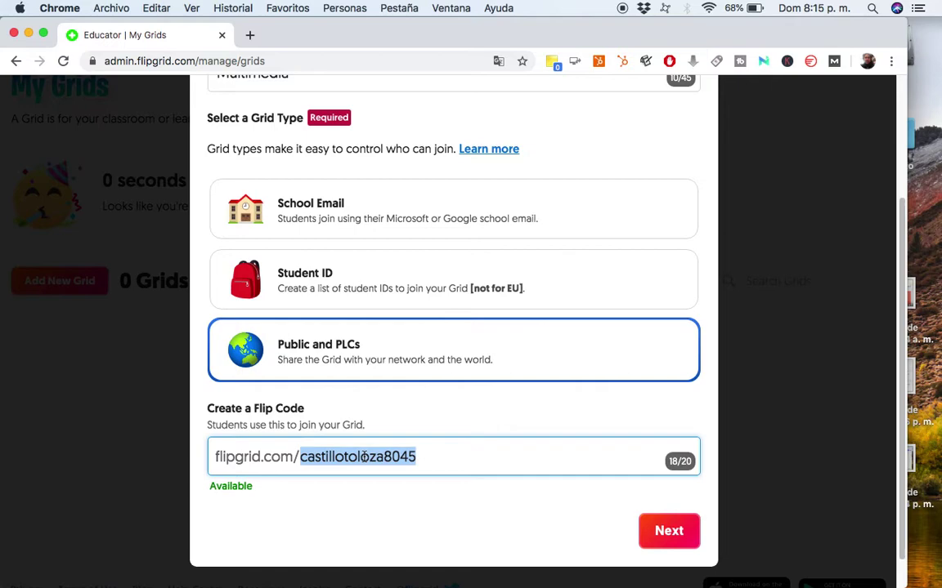
pyautogui.click(666, 531)
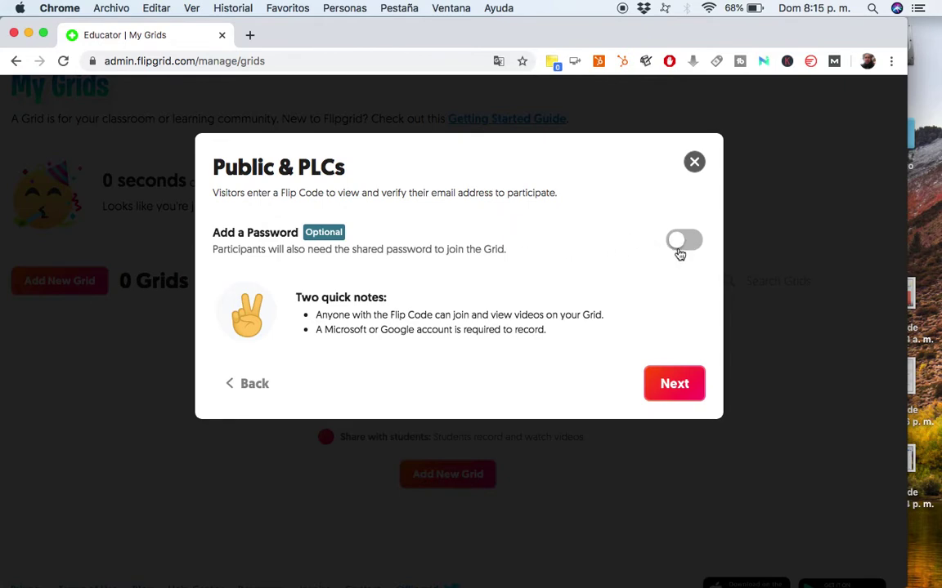
# Finish the Multimedia grid without a password and go to its Grid Details.
pyautogui.click(671, 385)
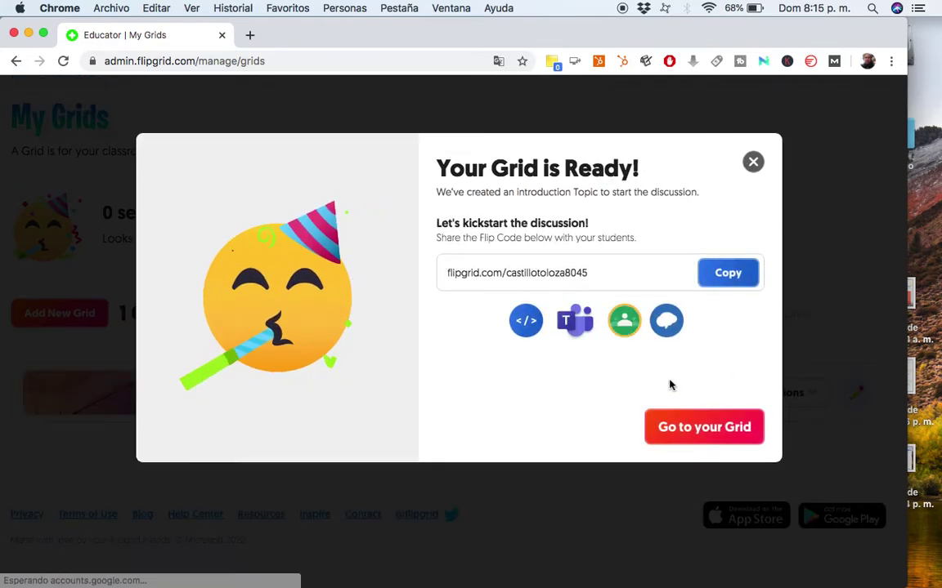
pyautogui.moveTo(452, 273); pyautogui.dragTo(572, 278)
pyautogui.click(478, 284)
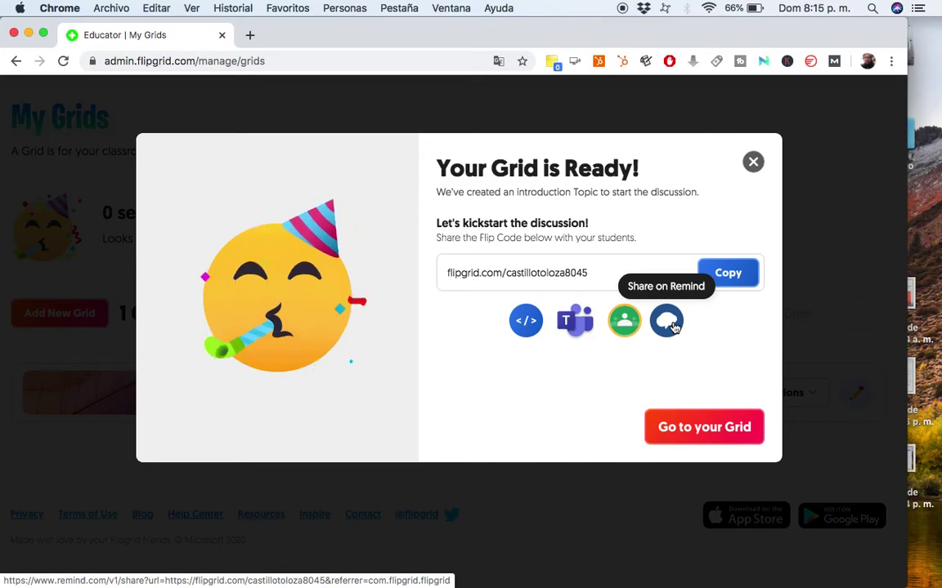
pyautogui.click(691, 430)
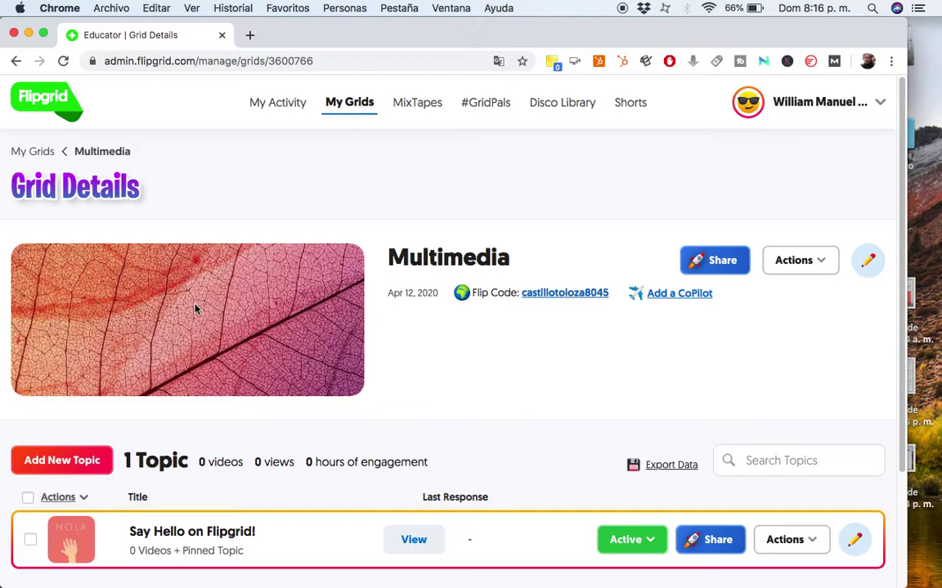
# Delete the starter topic 'Say Hello on Flipgrid!' from the Multimedia grid.
pyautogui.scroll(-1, 299, 343)
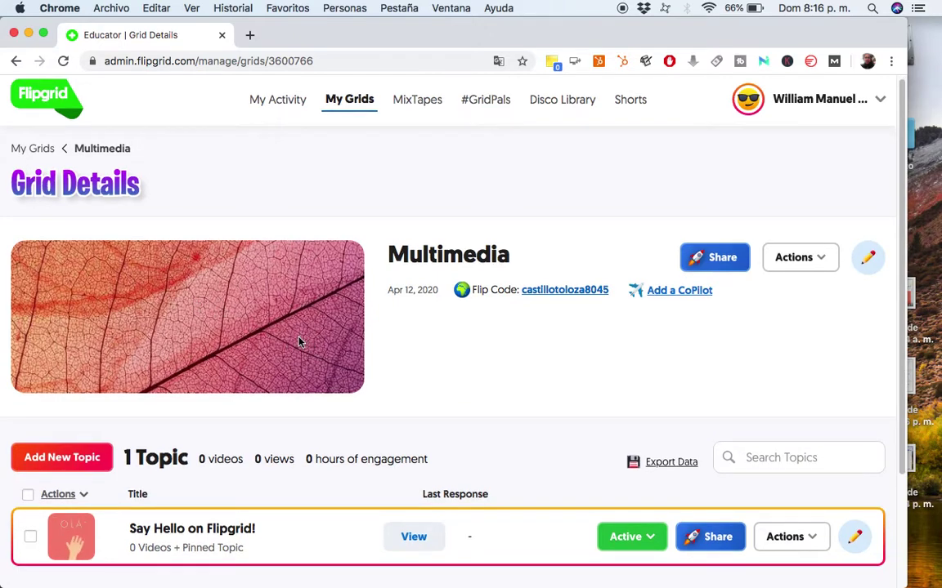
pyautogui.scroll(-5, 299, 344)
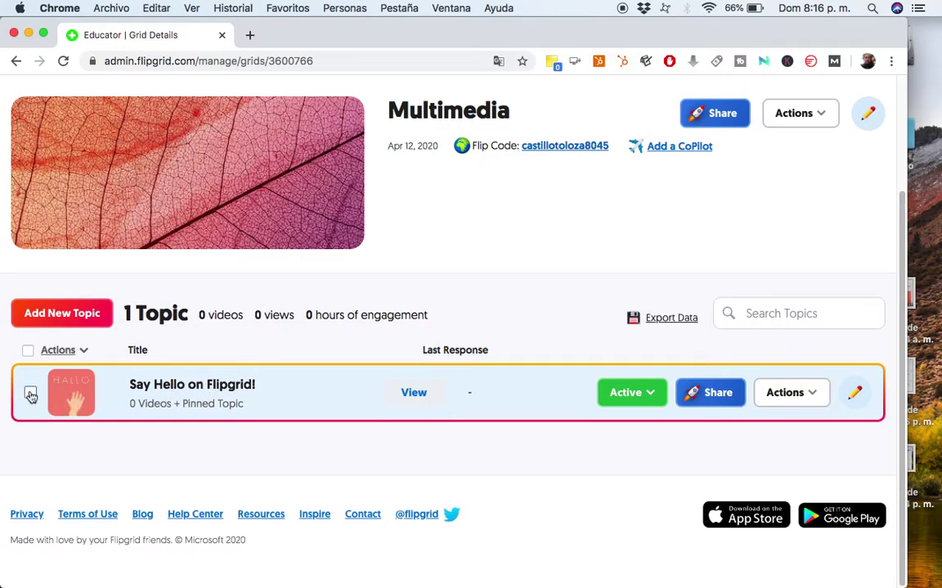
pyautogui.click(31, 396)
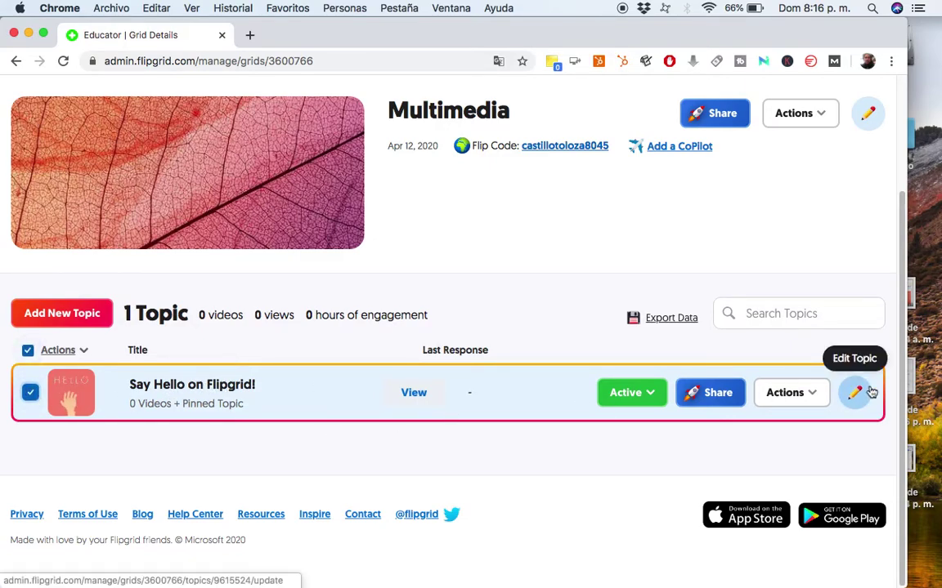
pyautogui.click(800, 393)
pyautogui.scroll(-2, 768, 456)
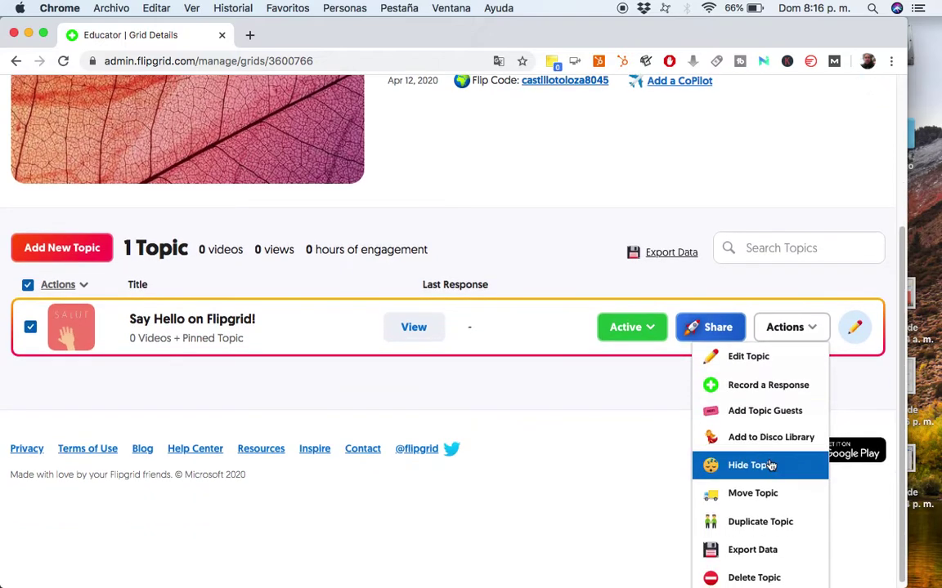
pyautogui.click(748, 570)
pyautogui.click(251, 290)
pyautogui.click(634, 366)
pyautogui.scroll(-2, 475, 426)
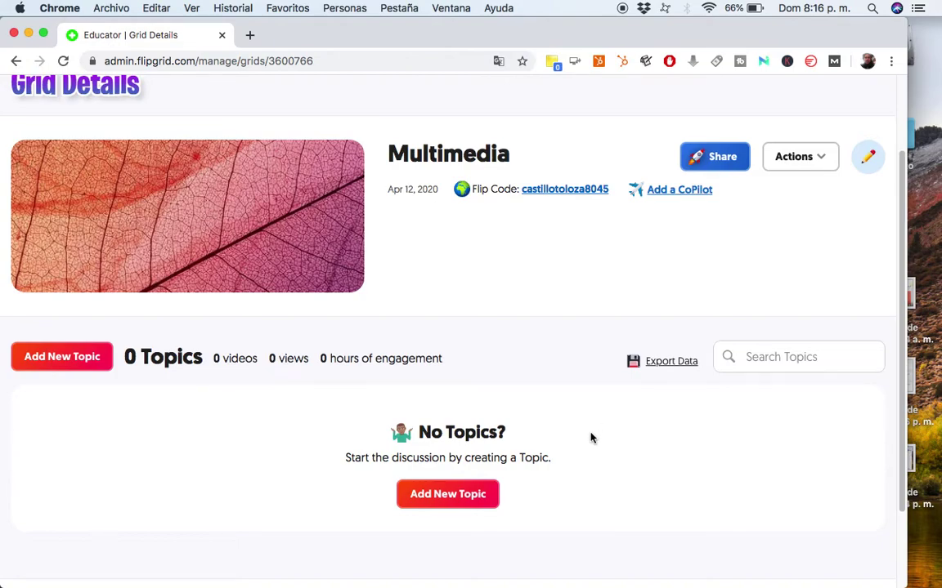
pyautogui.scroll(1, 592, 439)
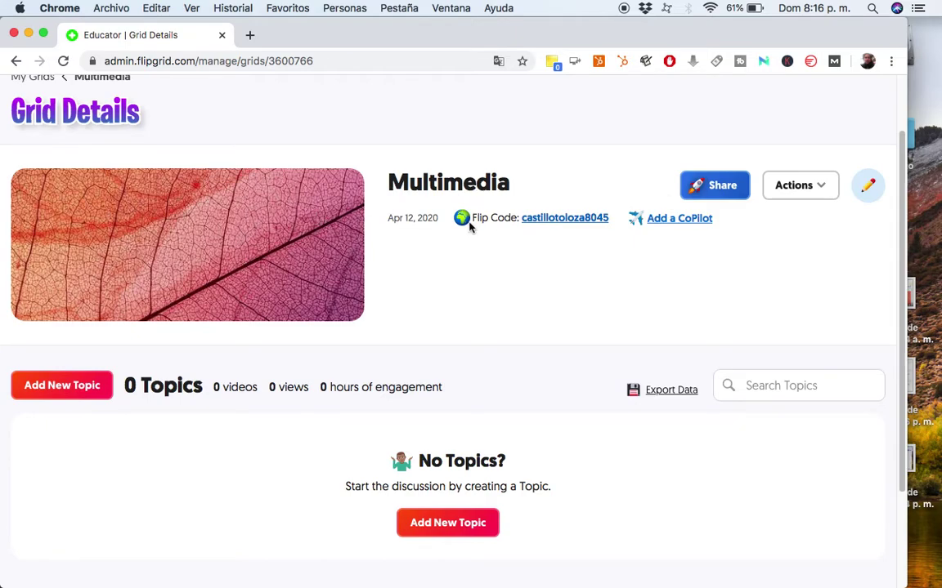
# Open the Multimedia grid's edit settings and choose the Public and PLCs grid type.
pyautogui.click(871, 189)
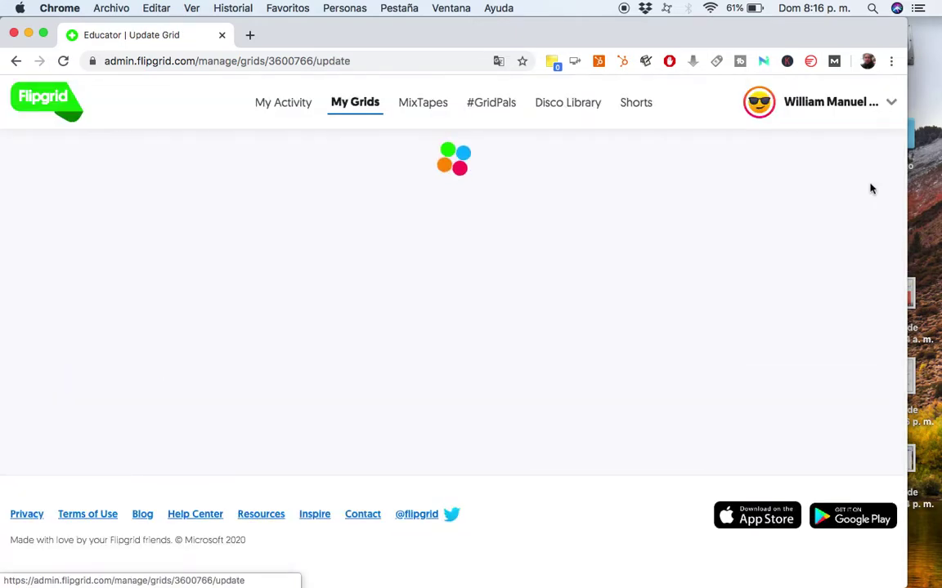
pyautogui.scroll(-2, 377, 254)
pyautogui.scroll(-1, 378, 253)
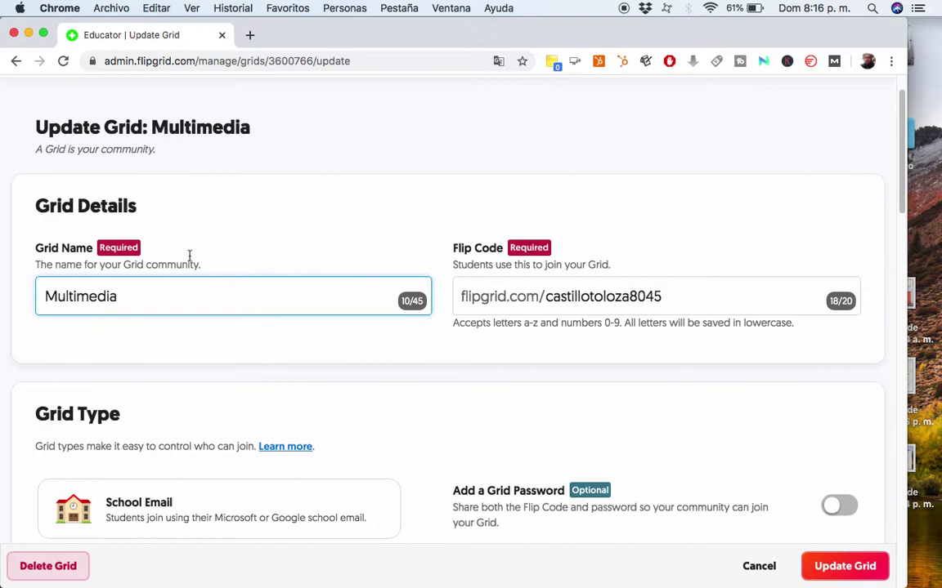
pyautogui.click(549, 296)
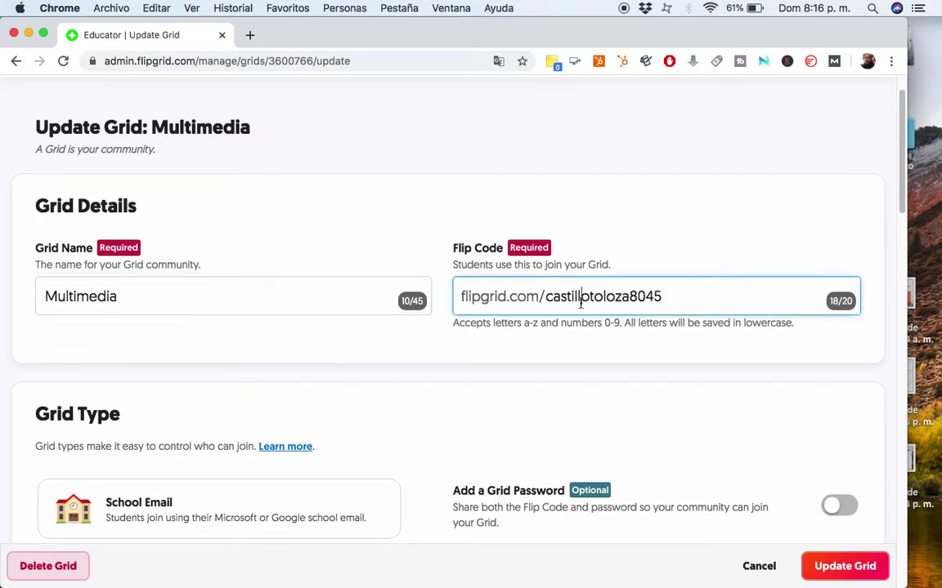
pyautogui.scroll(-2, 580, 302)
pyautogui.scroll(-3, 580, 308)
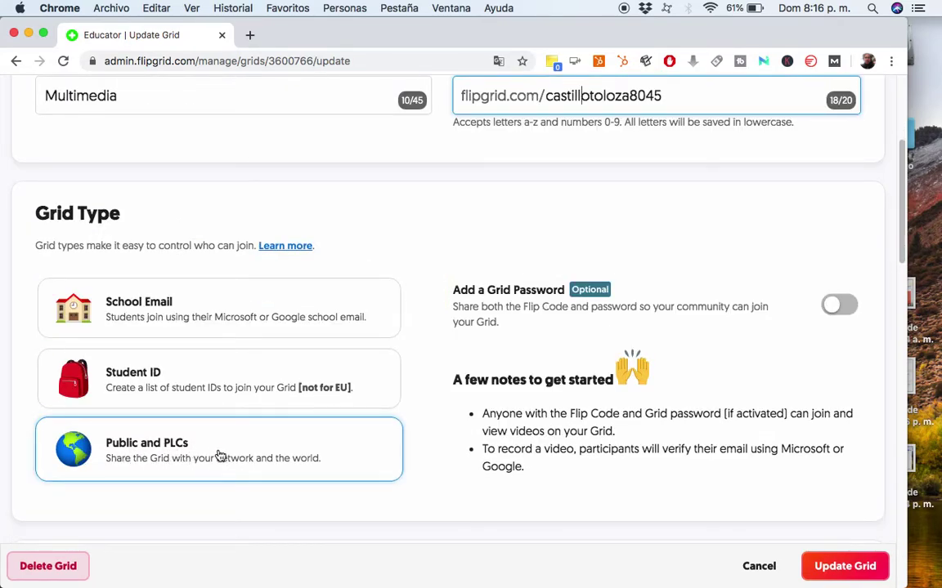
pyautogui.click(341, 468)
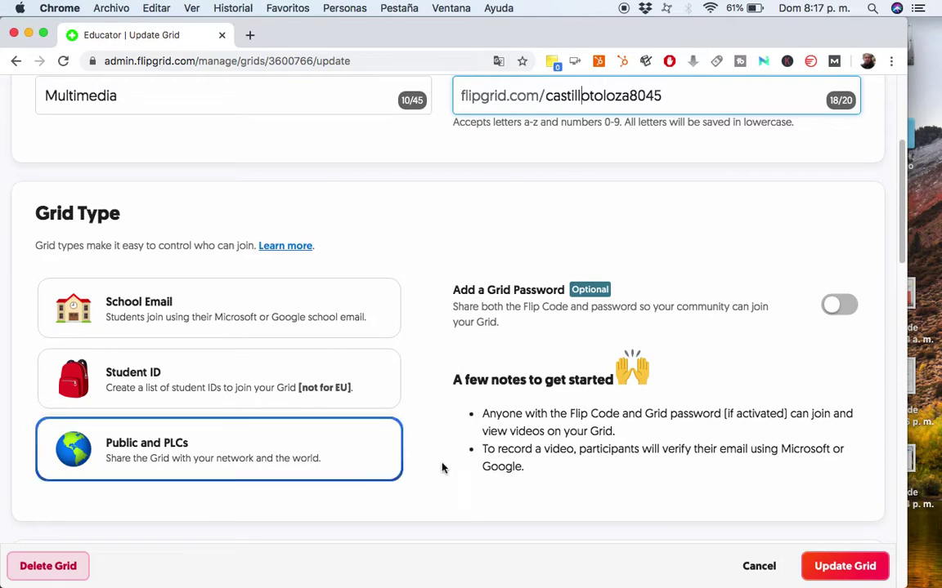
pyautogui.scroll(-1, 456, 454)
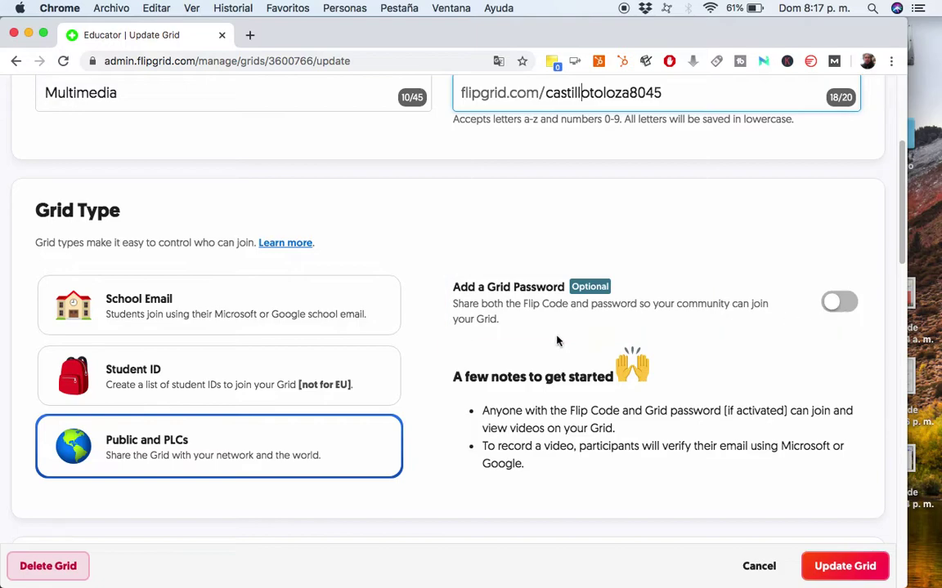
pyautogui.scroll(-1, 556, 337)
pyautogui.scroll(-1, 504, 342)
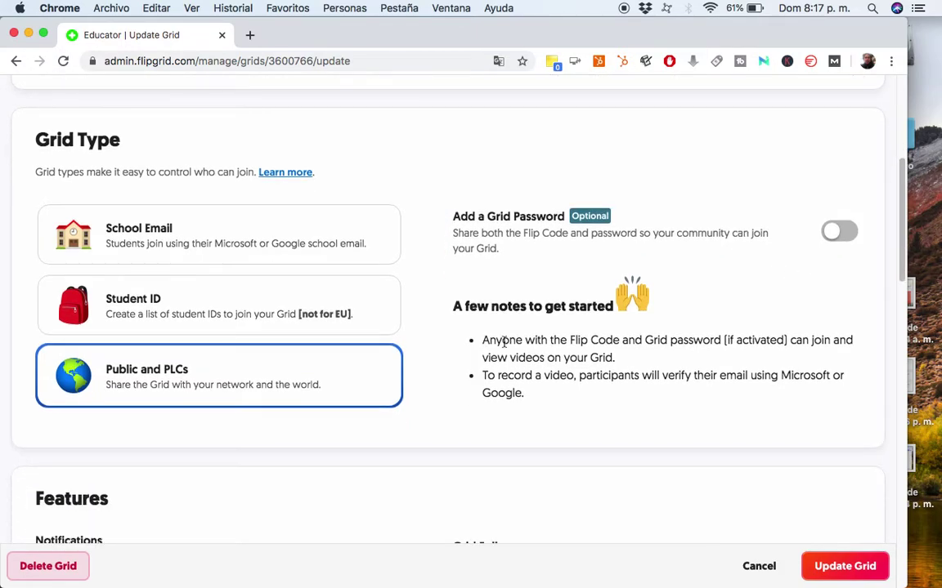
pyautogui.scroll(8, 504, 342)
# Translate the settings page into Spanish with Chrome's translate option.
pyautogui.rightClick(647, 266)
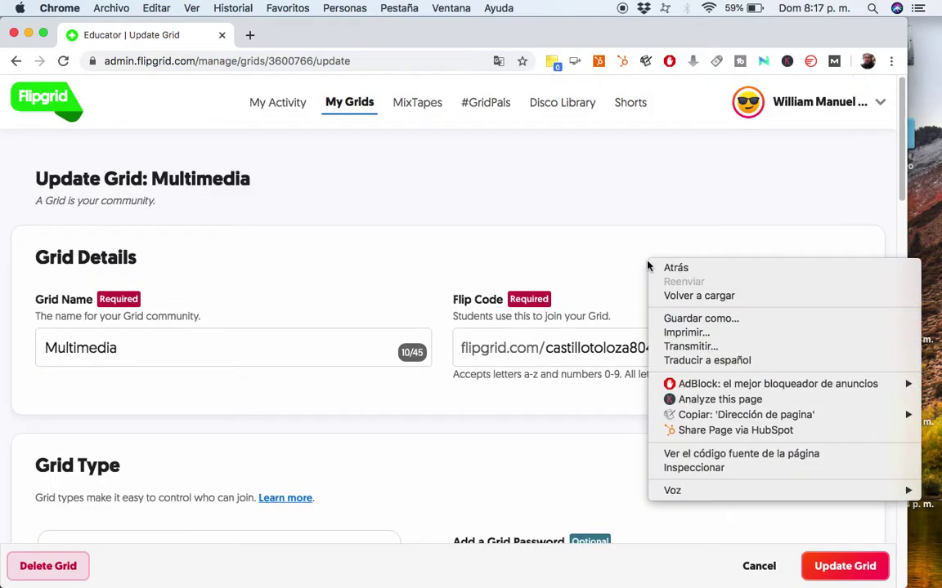
pyautogui.click(498, 64)
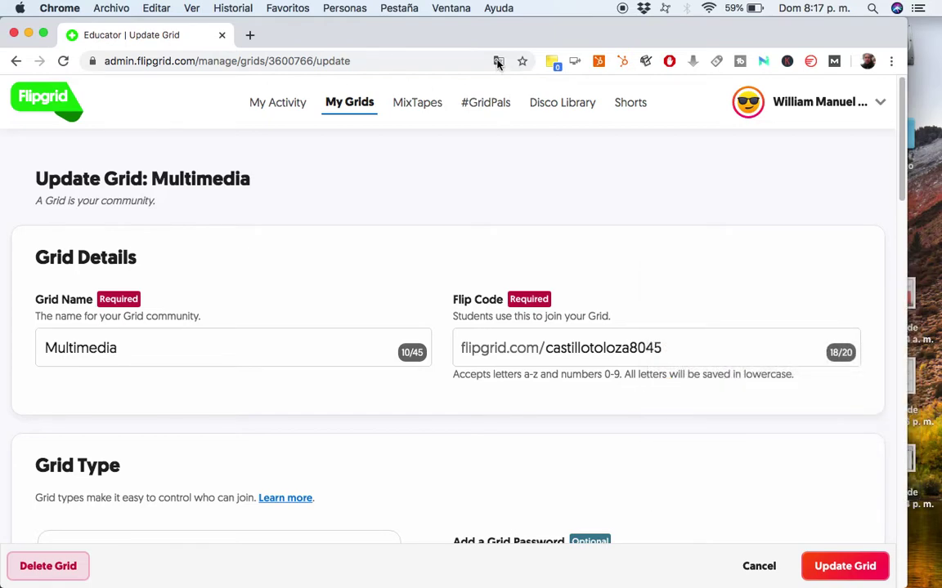
pyautogui.click(498, 62)
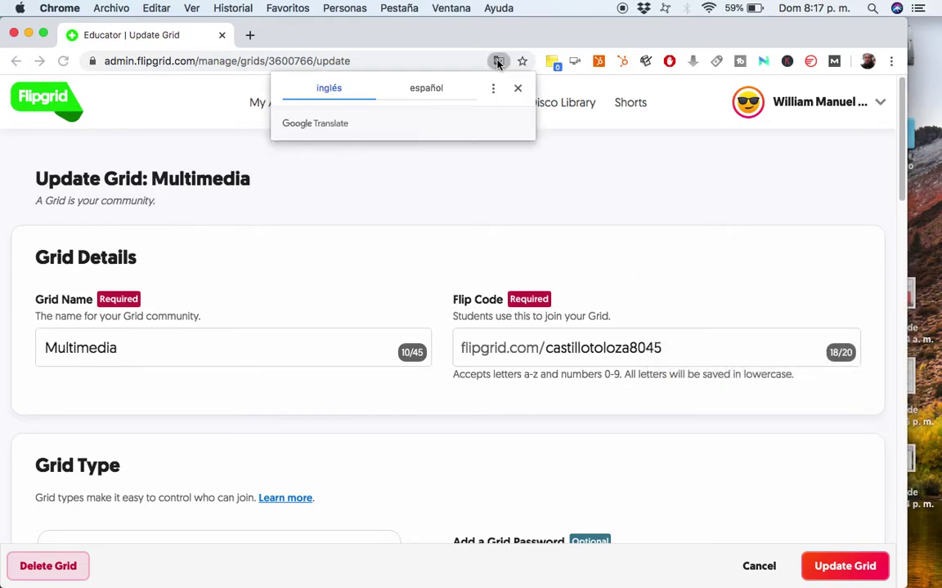
pyautogui.click(426, 87)
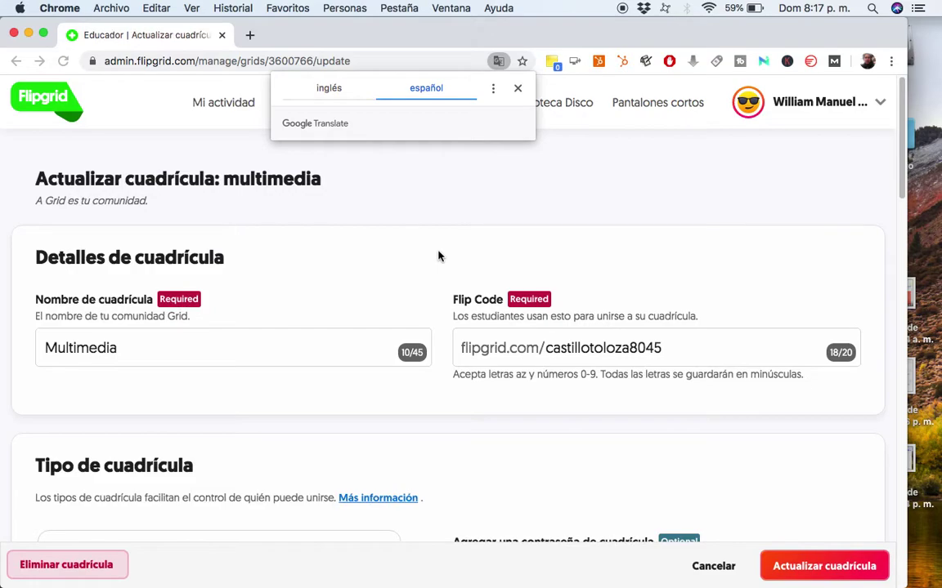
pyautogui.scroll(-1, 425, 274)
pyautogui.scroll(-5, 425, 276)
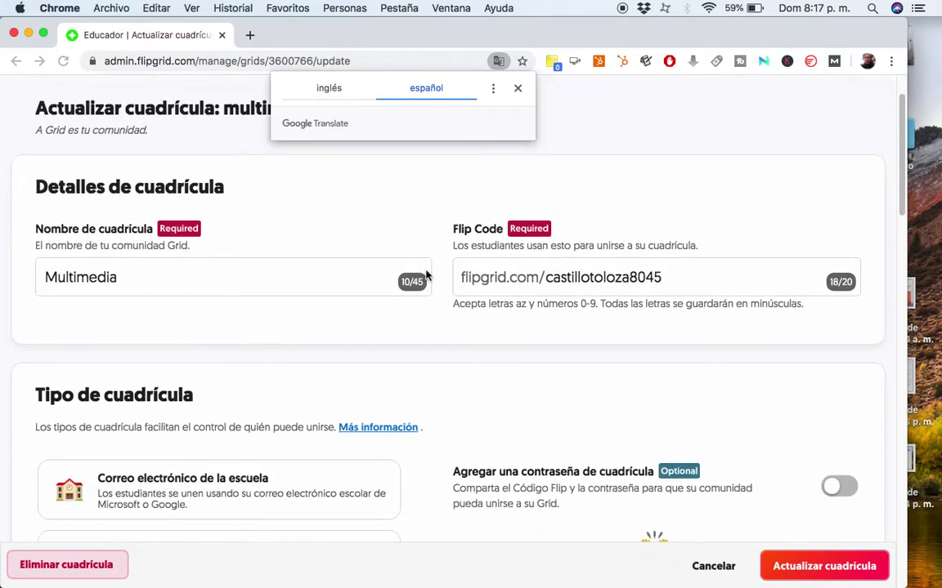
pyautogui.scroll(-7, 425, 276)
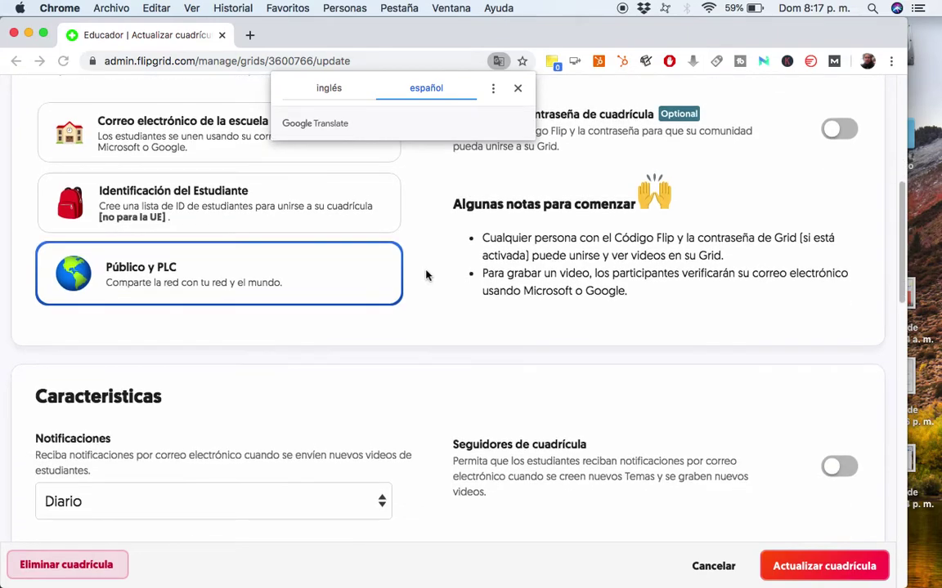
pyautogui.scroll(-2, 425, 276)
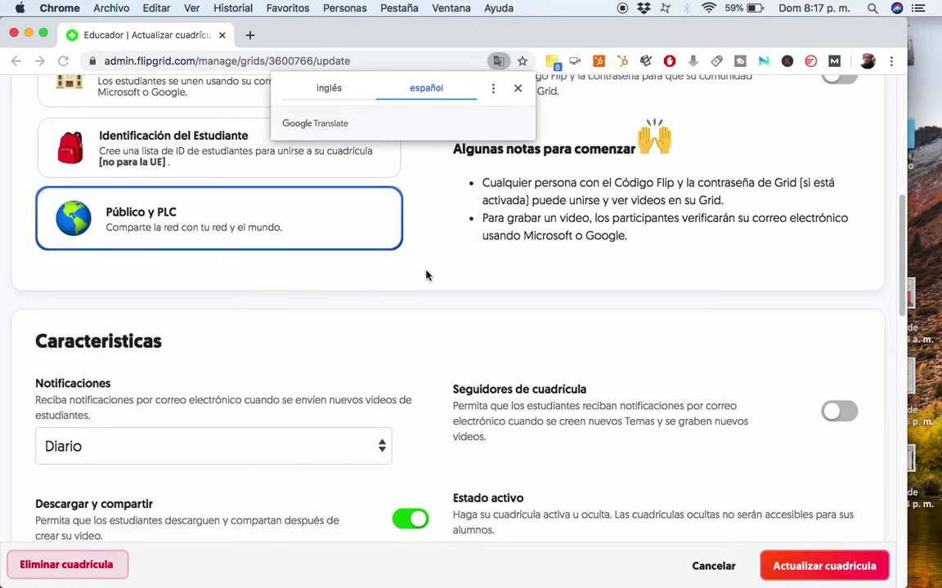
# Highlight the notes about email verification and the Flip Code and password.
pyautogui.moveTo(557, 219); pyautogui.dragTo(801, 235)
pyautogui.click(670, 218)
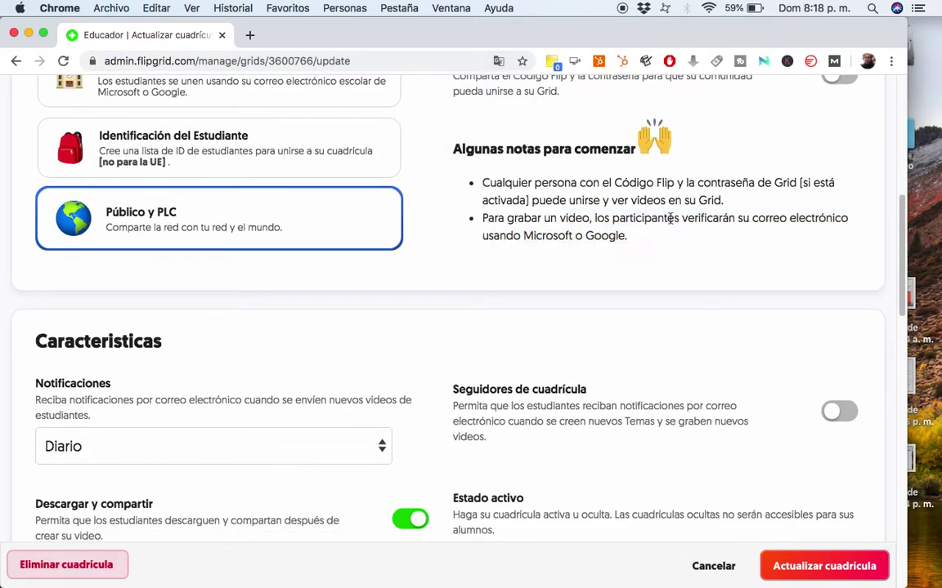
pyautogui.moveTo(603, 184); pyautogui.dragTo(780, 186)
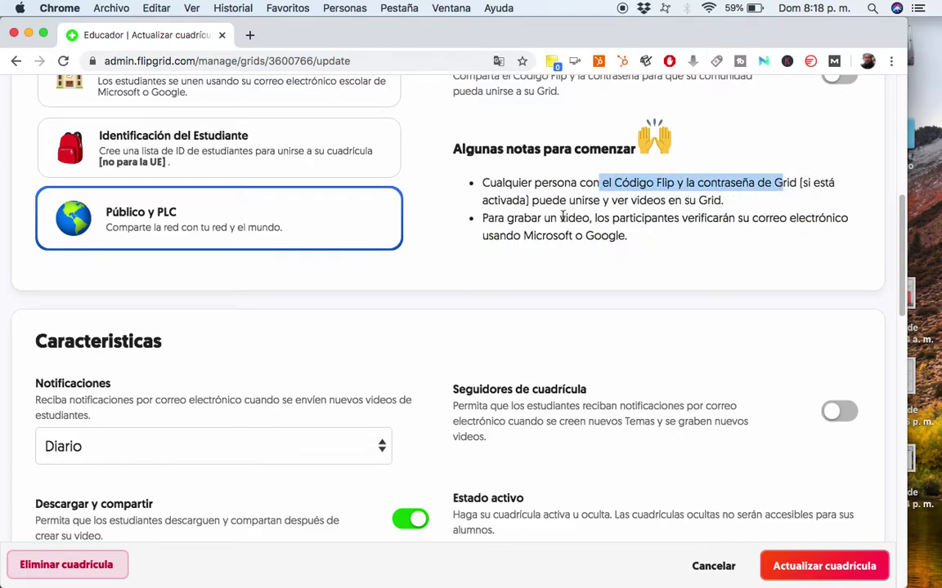
pyautogui.scroll(-3, 480, 267)
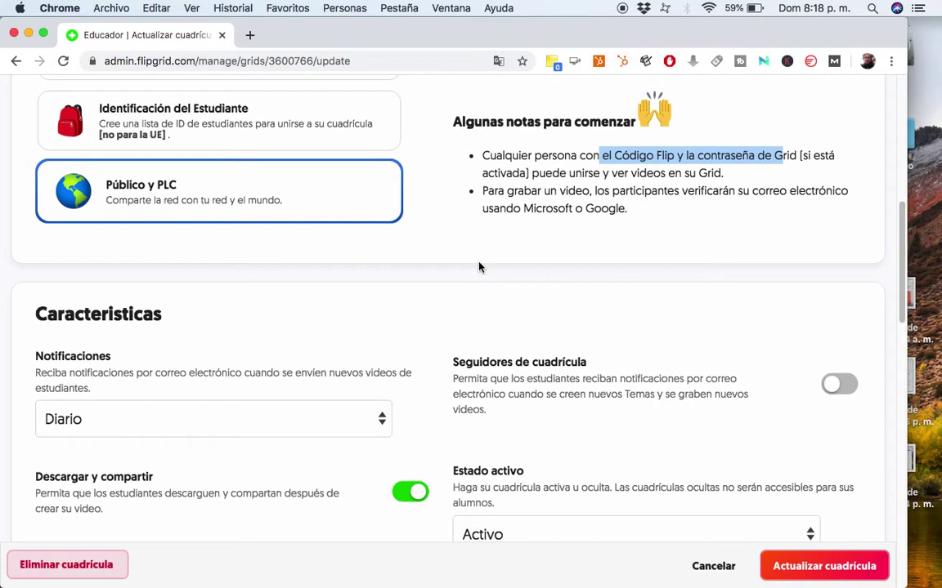
pyautogui.scroll(-1, 480, 267)
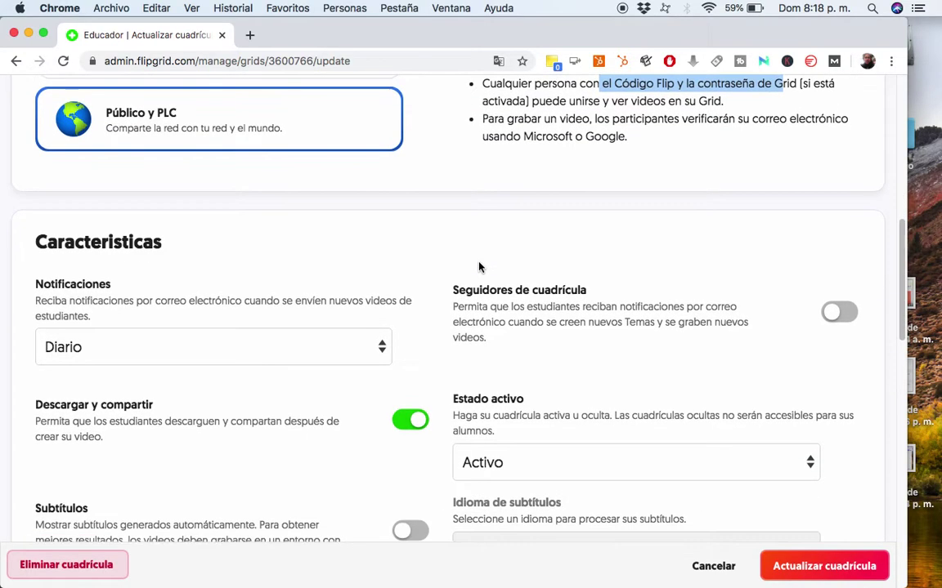
# Check the Notificaciones choices and keep them at Diario.
pyautogui.click(373, 351)
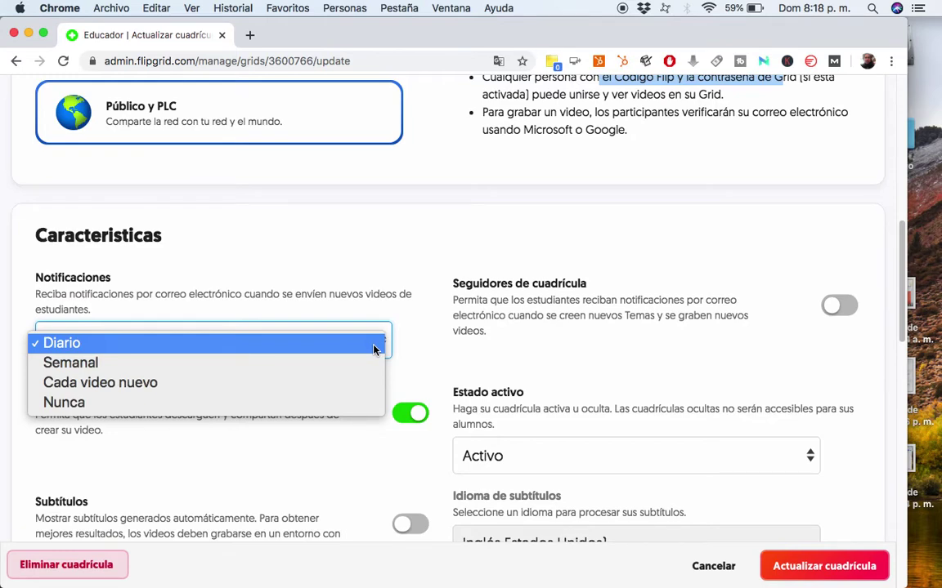
pyautogui.click(404, 286)
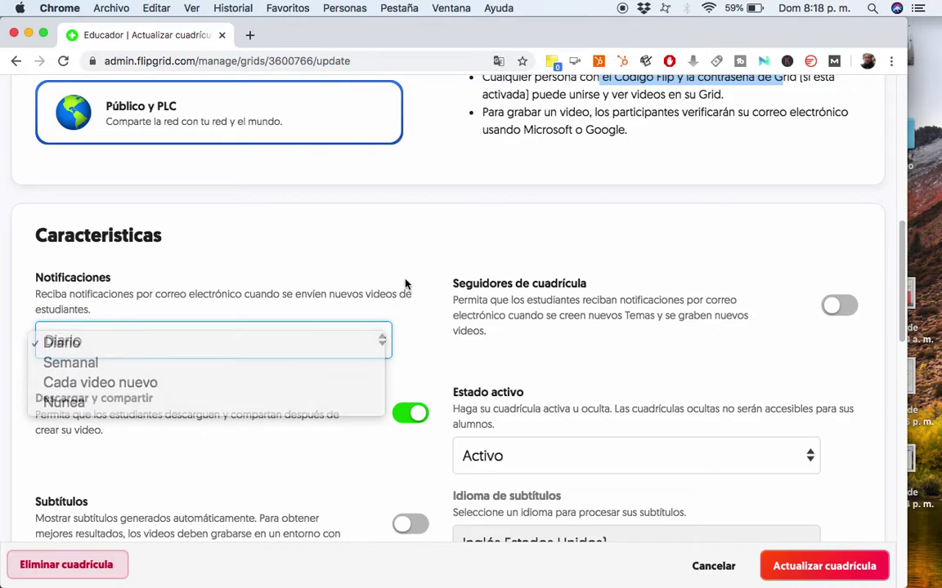
pyautogui.scroll(-1, 401, 295)
pyautogui.scroll(-3, 311, 329)
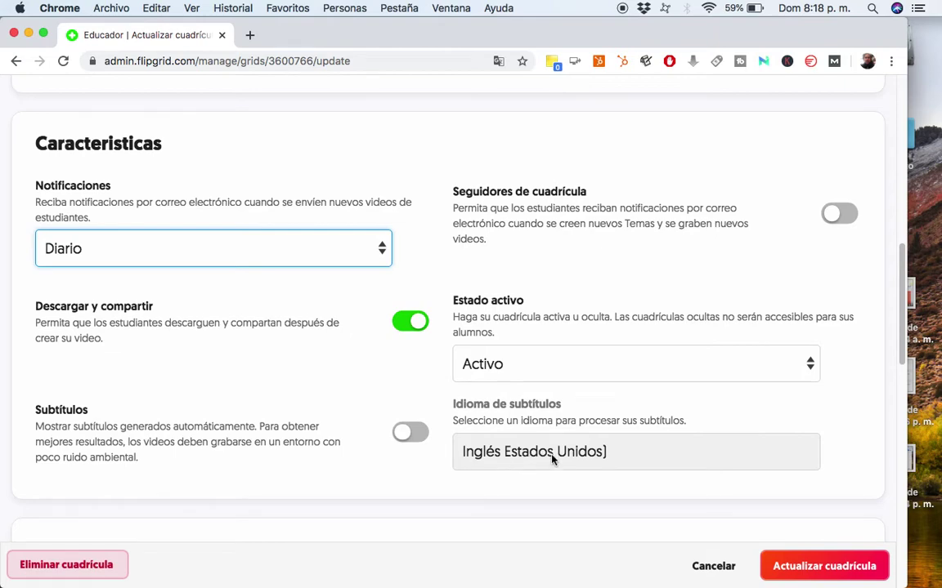
# Set the subtitle language to Español, then switch Subtítulos back off.
pyautogui.click(411, 434)
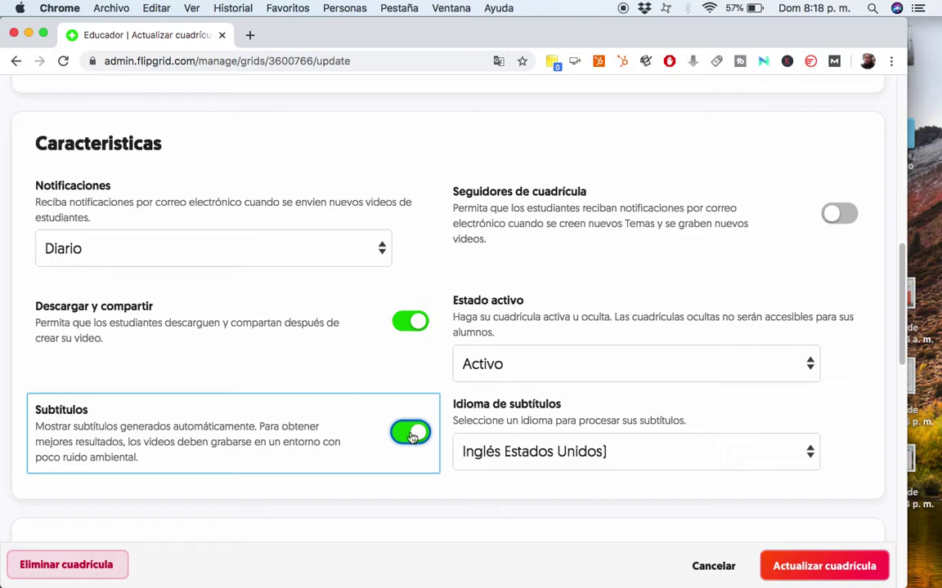
pyautogui.click(568, 459)
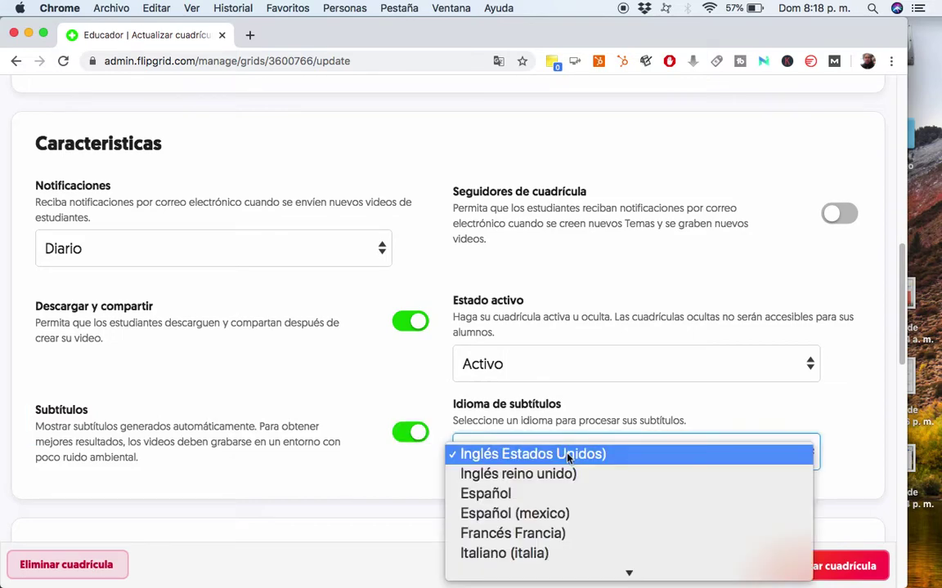
pyautogui.click(551, 495)
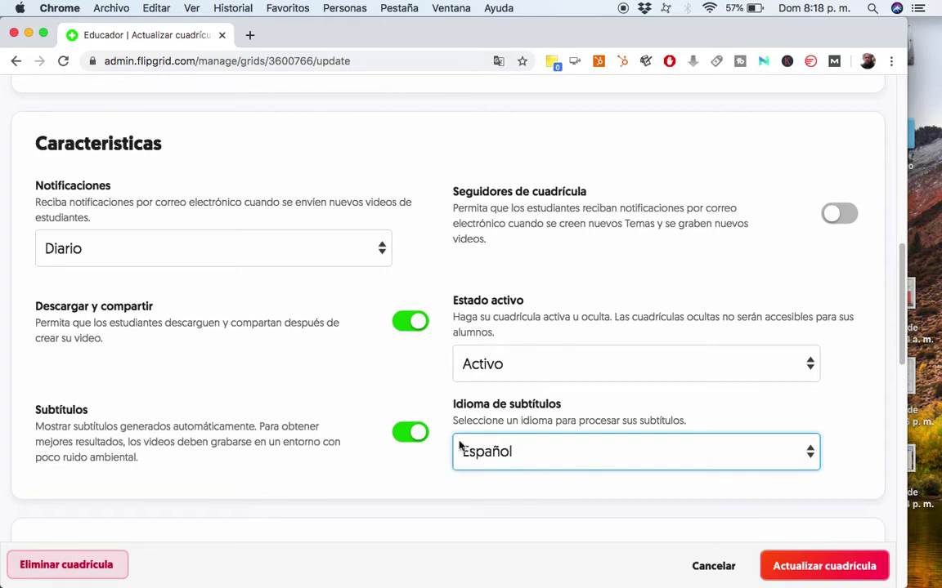
pyautogui.click(411, 435)
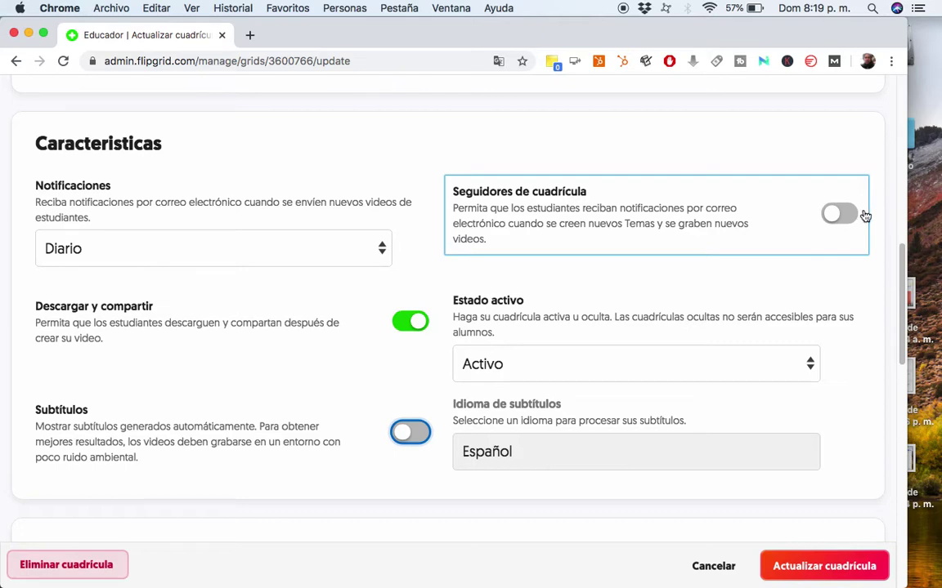
# Let students follow the grid for notifications and note the active/hidden explanation.
pyautogui.click(850, 218)
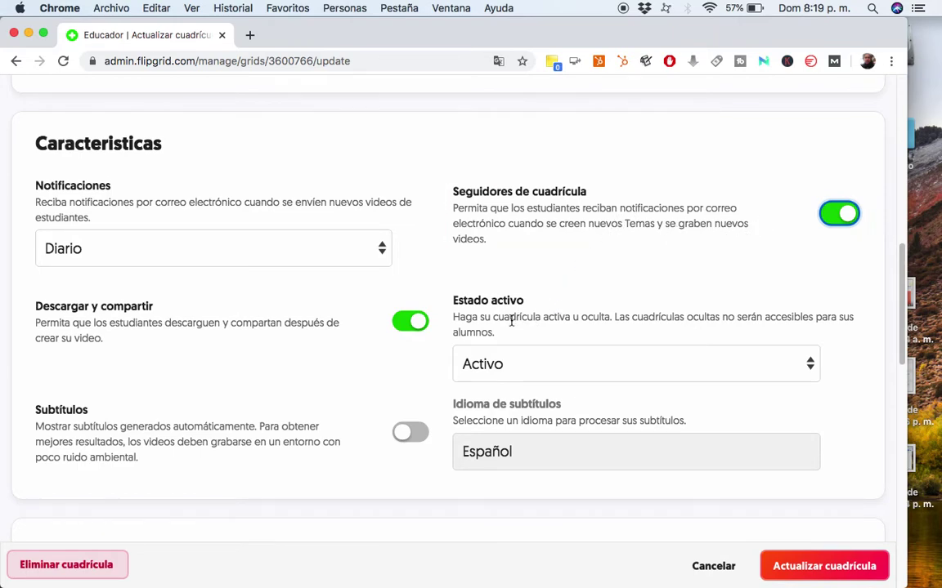
pyautogui.moveTo(509, 321); pyautogui.dragTo(632, 318)
pyautogui.scroll(-1, 647, 323)
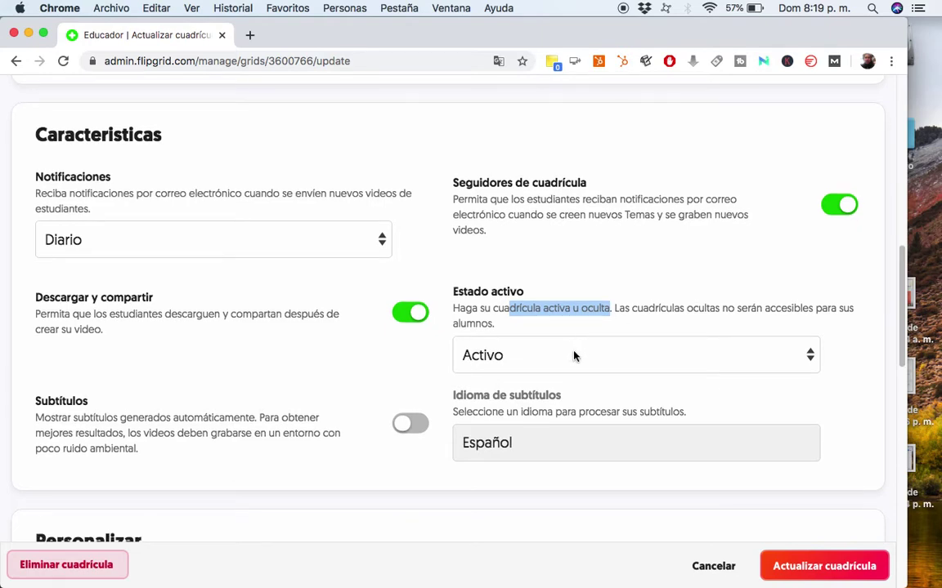
pyautogui.scroll(-1, 574, 356)
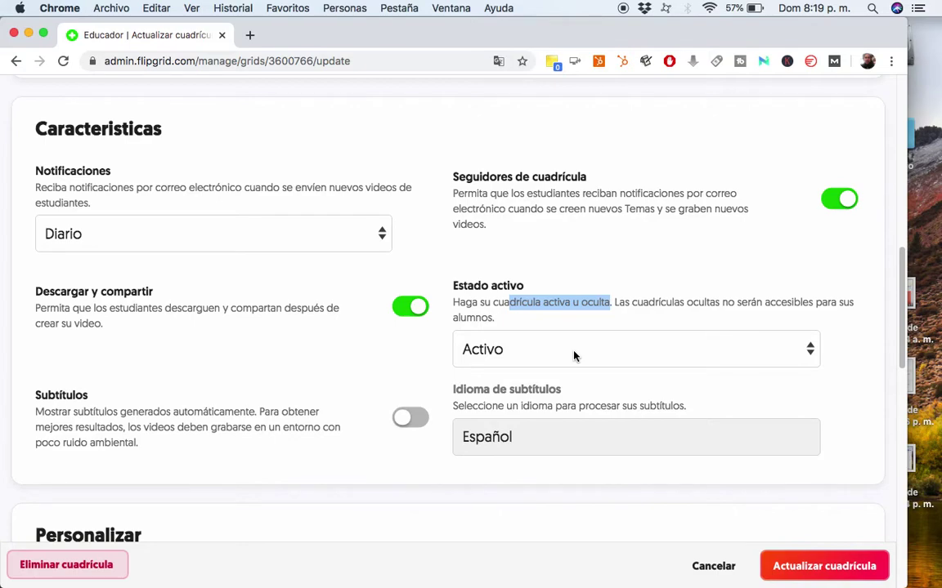
pyautogui.scroll(-2, 574, 356)
# Keep the grid's Estado at Activo and move down to the cover options.
pyautogui.click(651, 340)
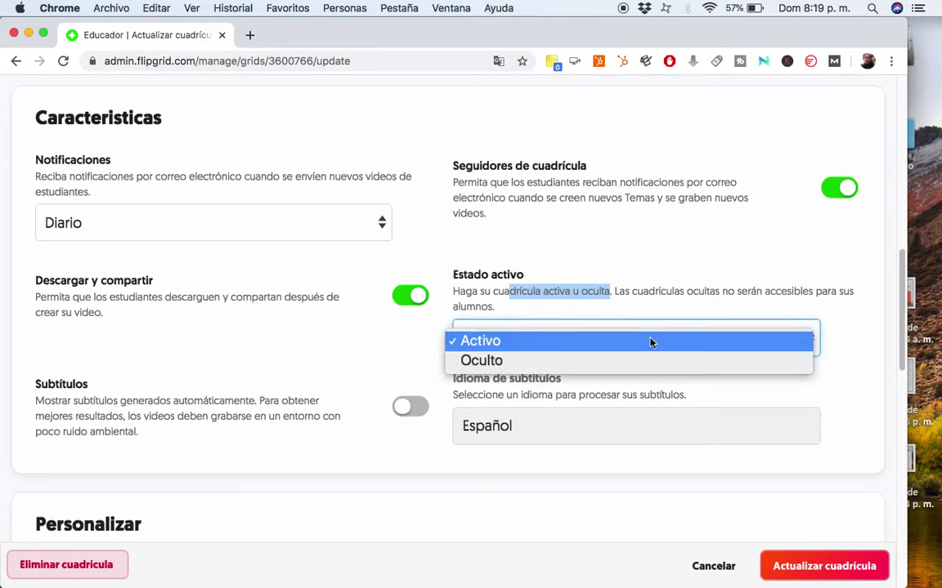
pyautogui.click(835, 302)
pyautogui.scroll(-5, 694, 309)
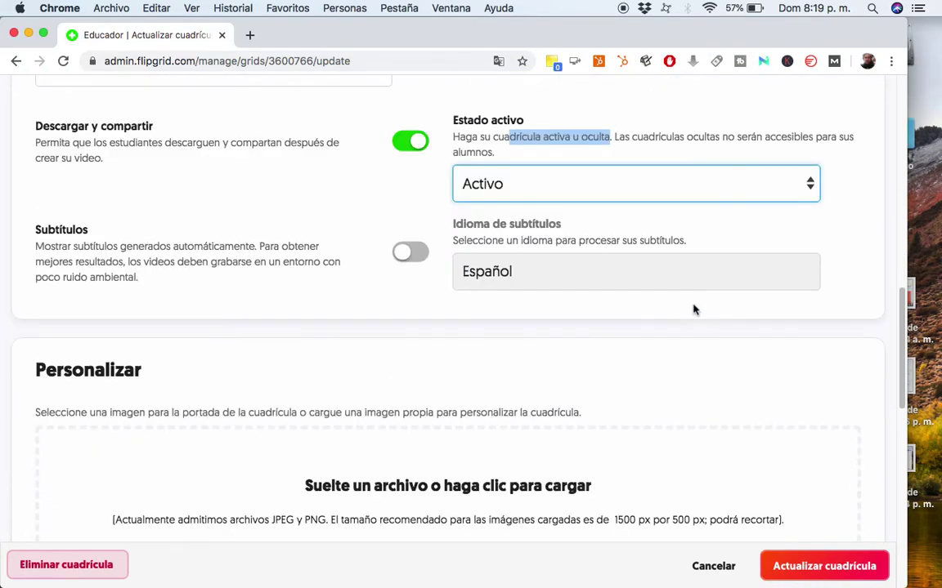
pyautogui.scroll(-8, 694, 309)
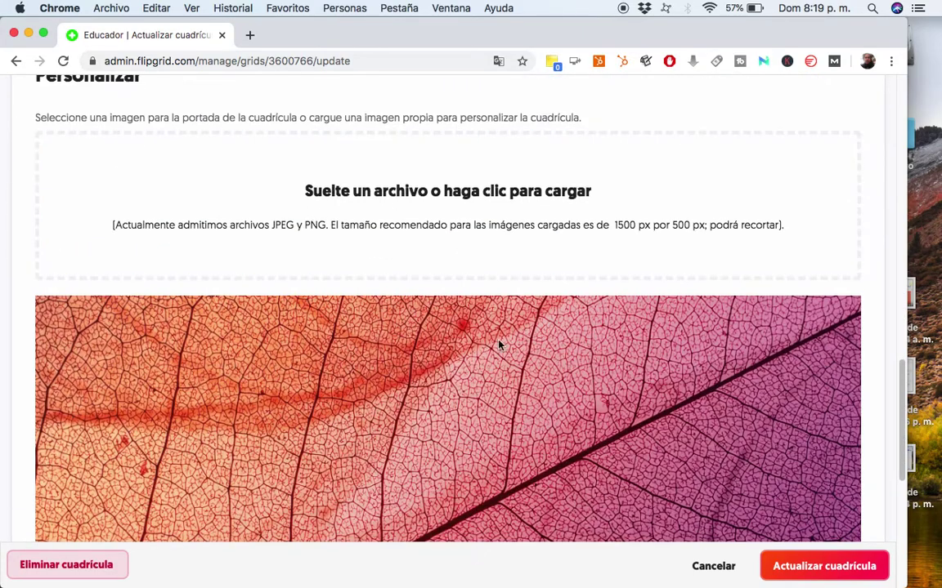
# Browse the cover tabs and pick the graffiti mural under Destacados as the cover.
pyautogui.scroll(-7, 498, 345)
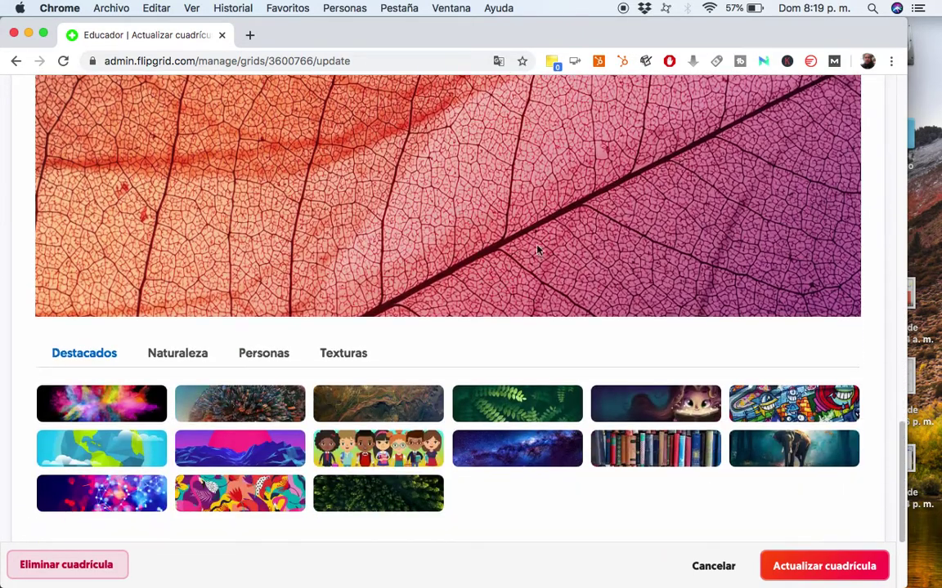
pyautogui.click(270, 358)
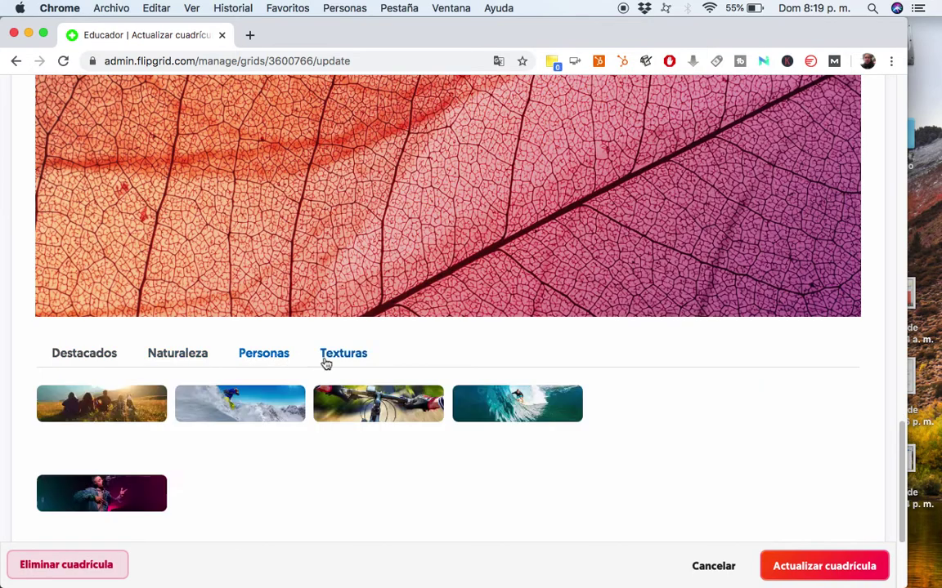
pyautogui.click(177, 353)
pyautogui.click(379, 403)
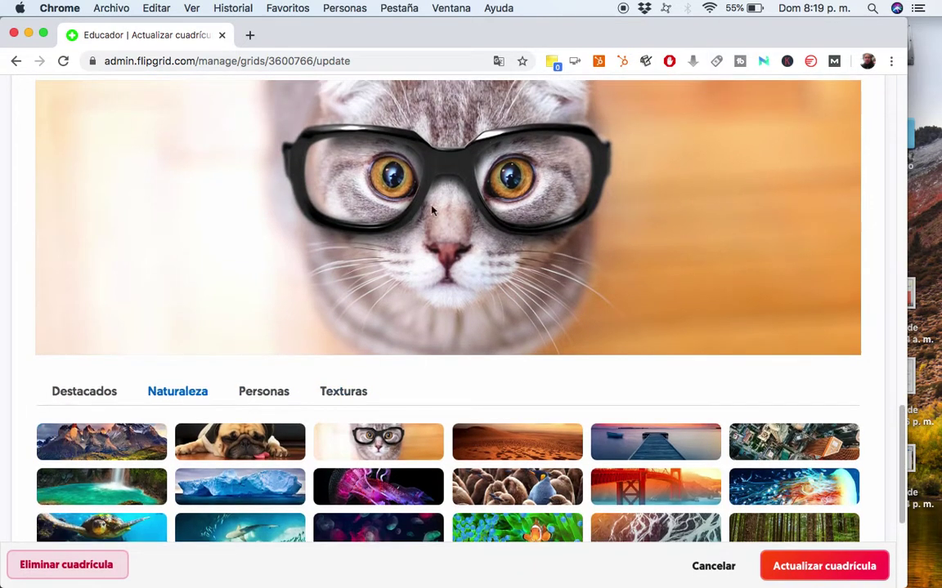
pyautogui.click(739, 482)
pyautogui.click(91, 392)
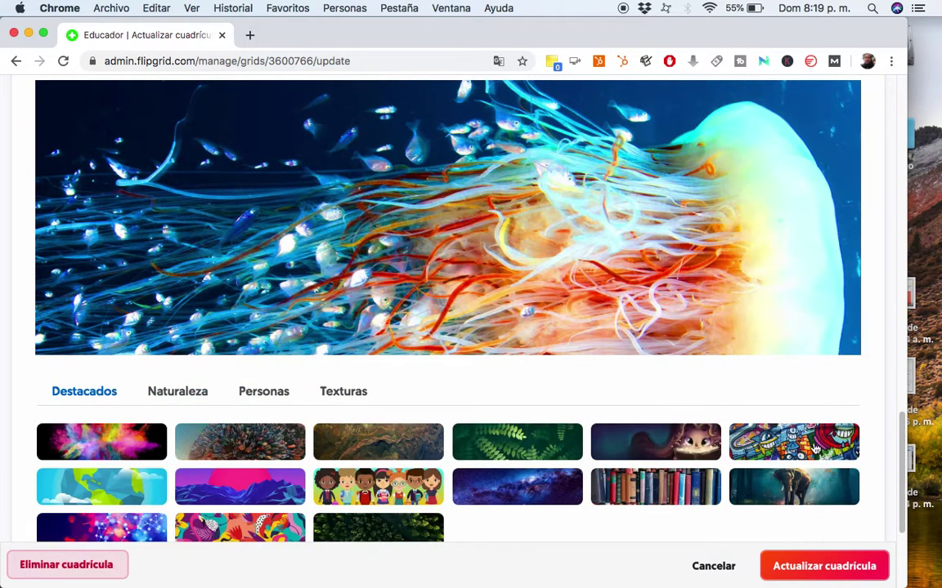
pyautogui.click(815, 448)
pyautogui.scroll(3, 435, 244)
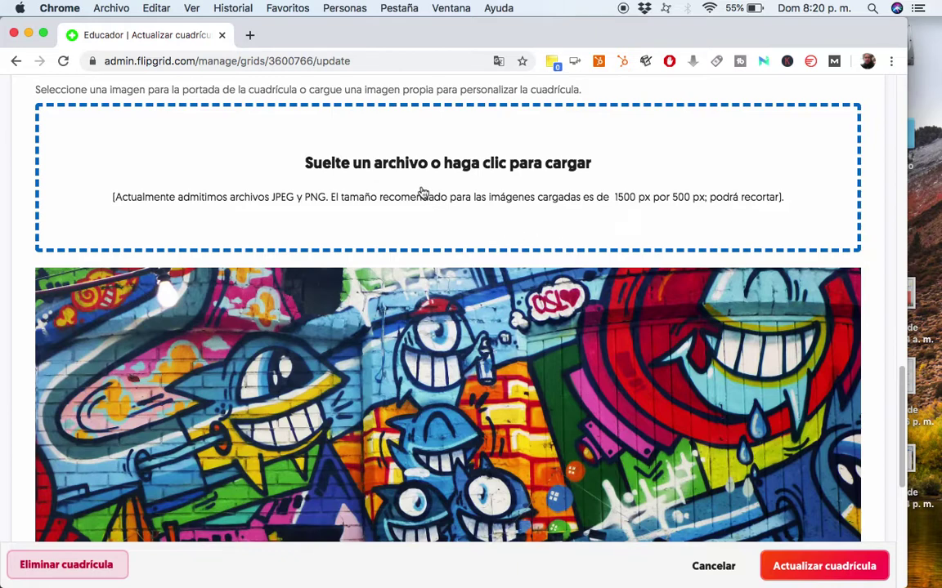
# Cancel the custom image upload and save the grid with Actualizar cuadrícula.
pyautogui.click(650, 206)
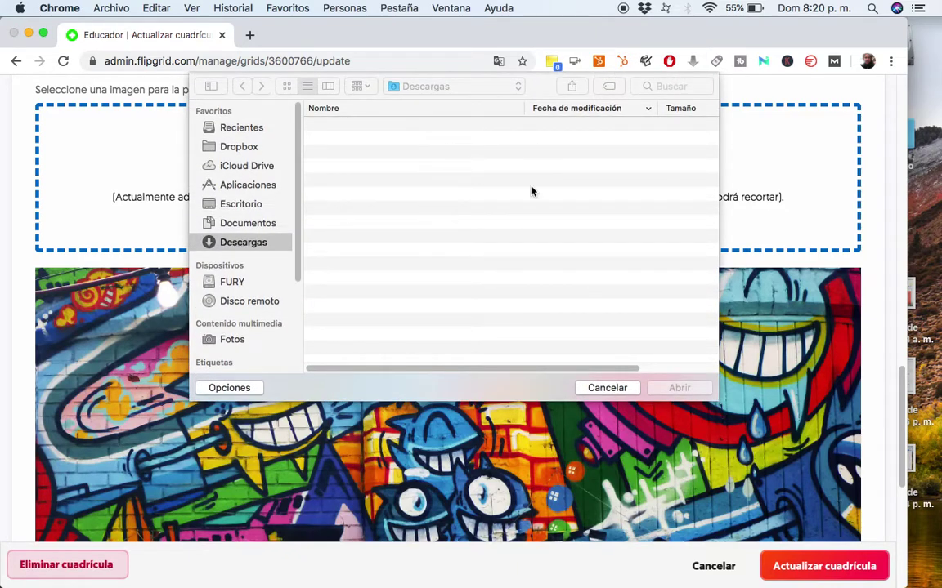
pyautogui.click(607, 388)
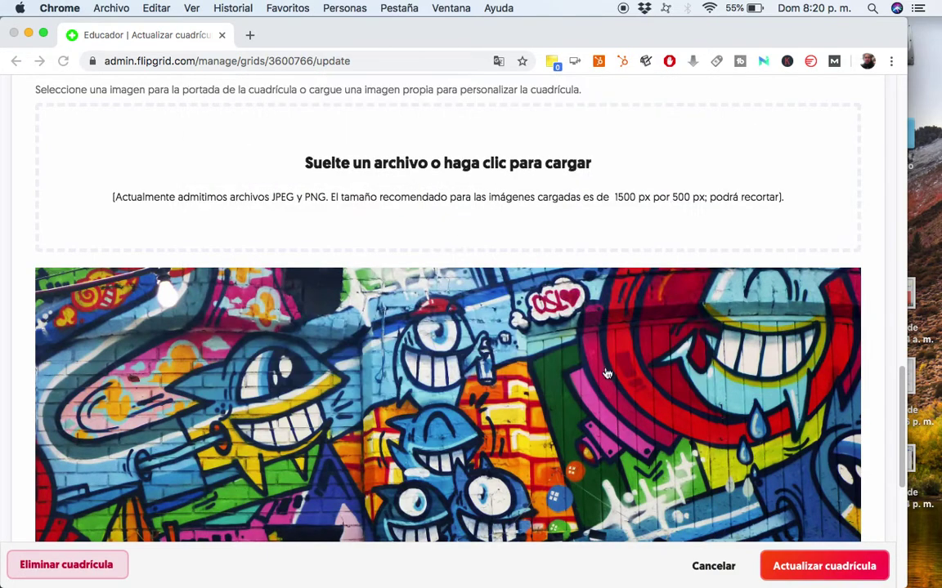
pyautogui.scroll(-2, 560, 276)
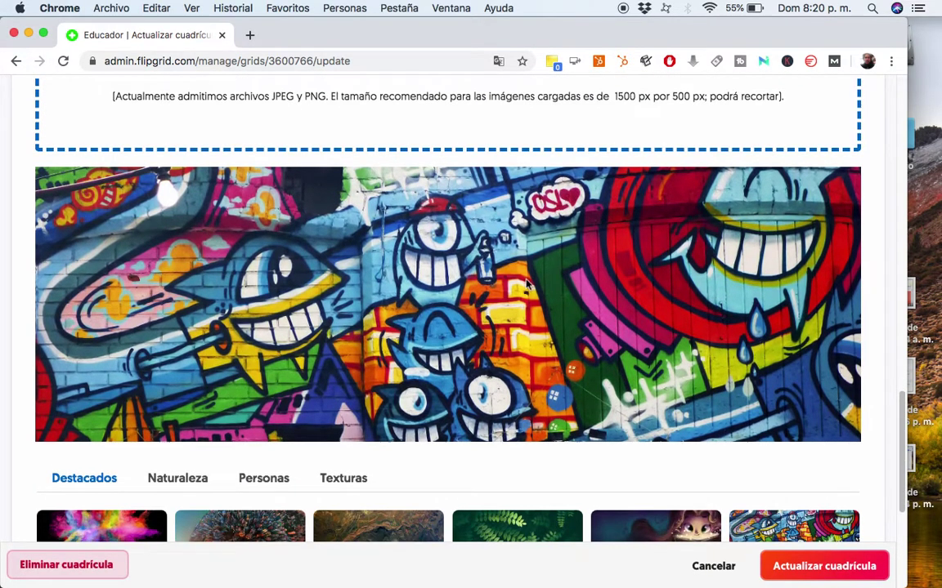
pyautogui.scroll(-2, 527, 284)
pyautogui.scroll(-4, 527, 283)
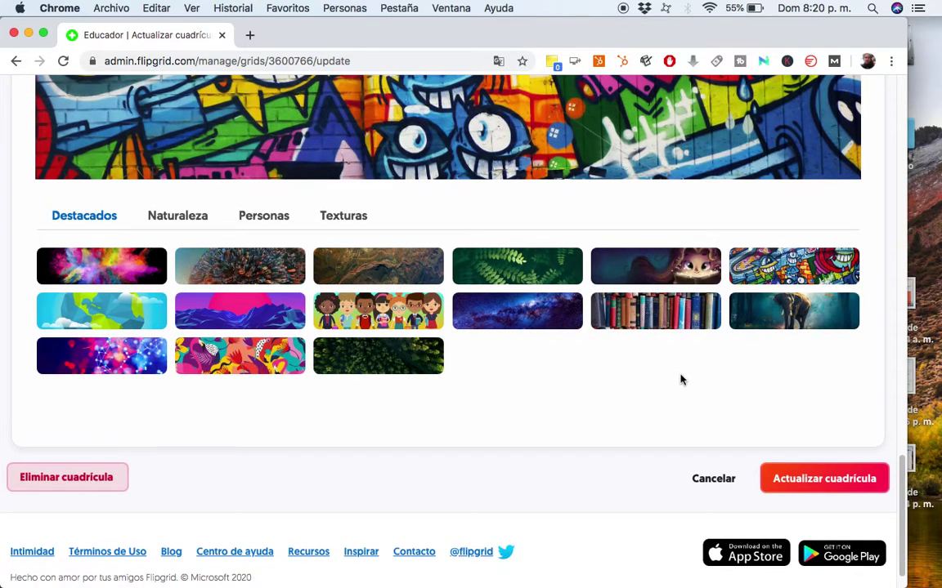
pyautogui.scroll(2, 681, 380)
pyautogui.scroll(-1, 688, 342)
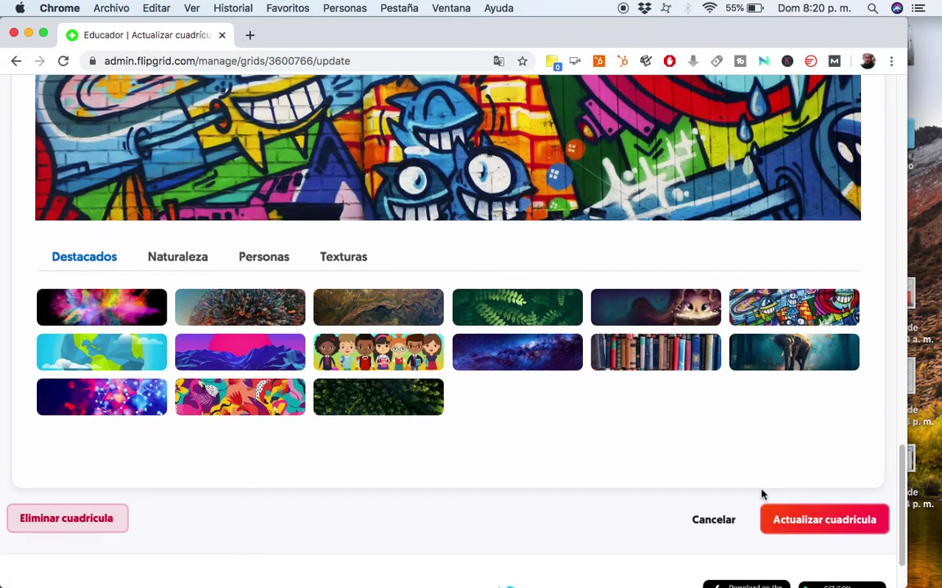
pyautogui.scroll(-1, 757, 452)
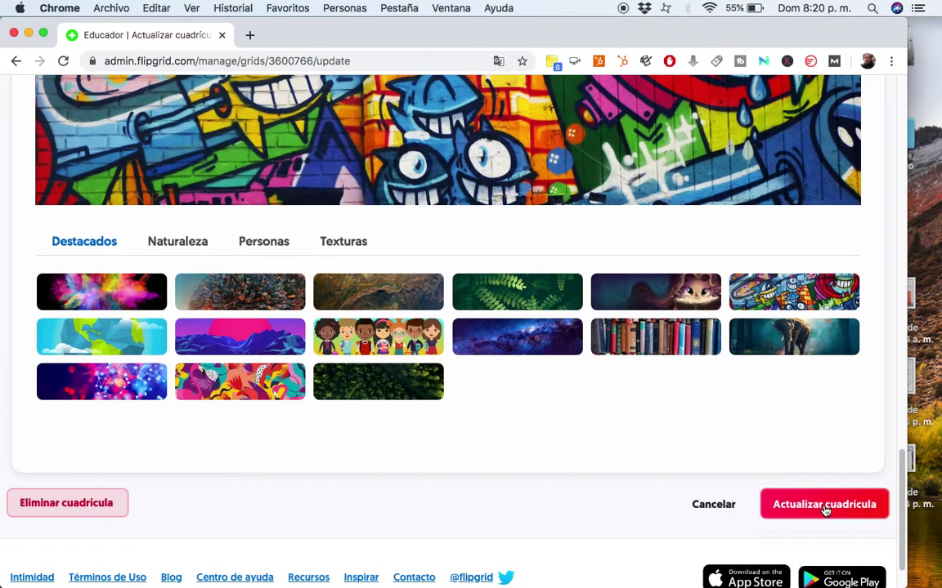
pyautogui.click(824, 505)
# Start a new topic in the Multimedia grid with Añadir nuevo tema.
pyautogui.scroll(-2, 383, 261)
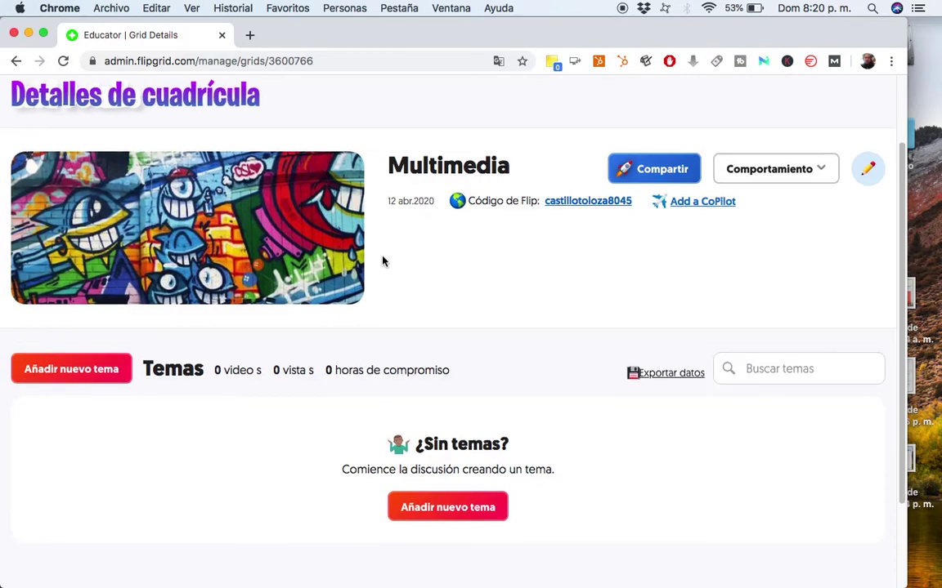
pyautogui.scroll(-1, 382, 261)
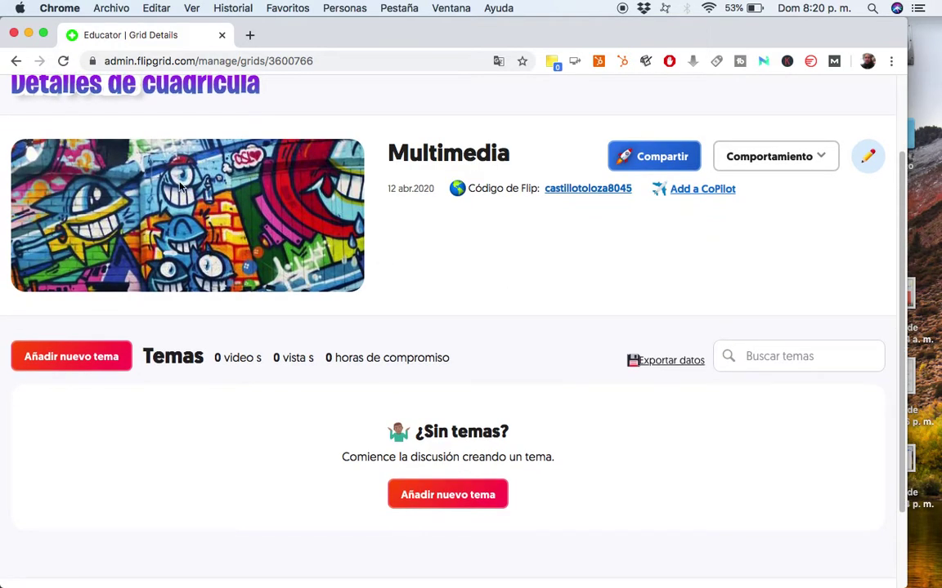
pyautogui.click(67, 360)
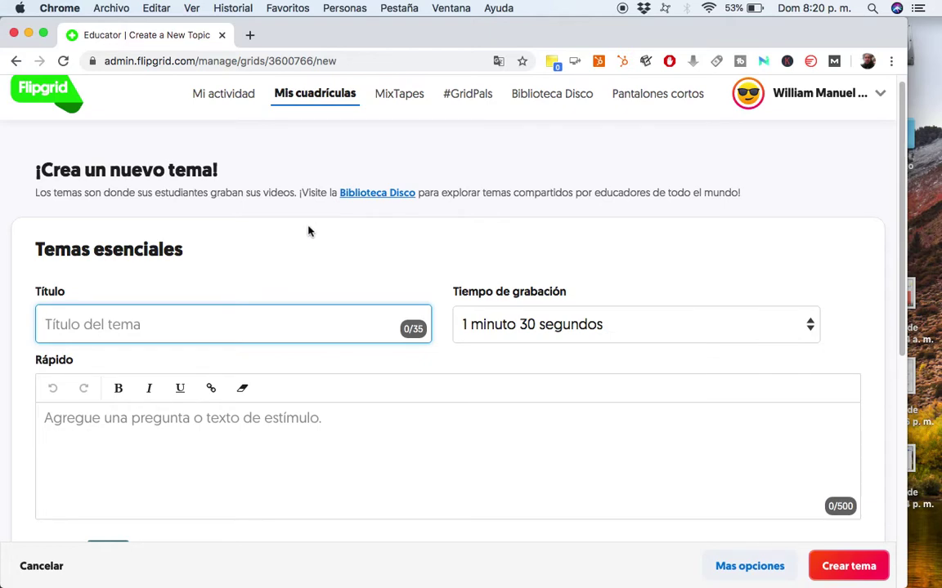
# Title the topic 'Videos Online' and set its recording time to 2 minutos.
pyautogui.scroll(-1, 311, 230)
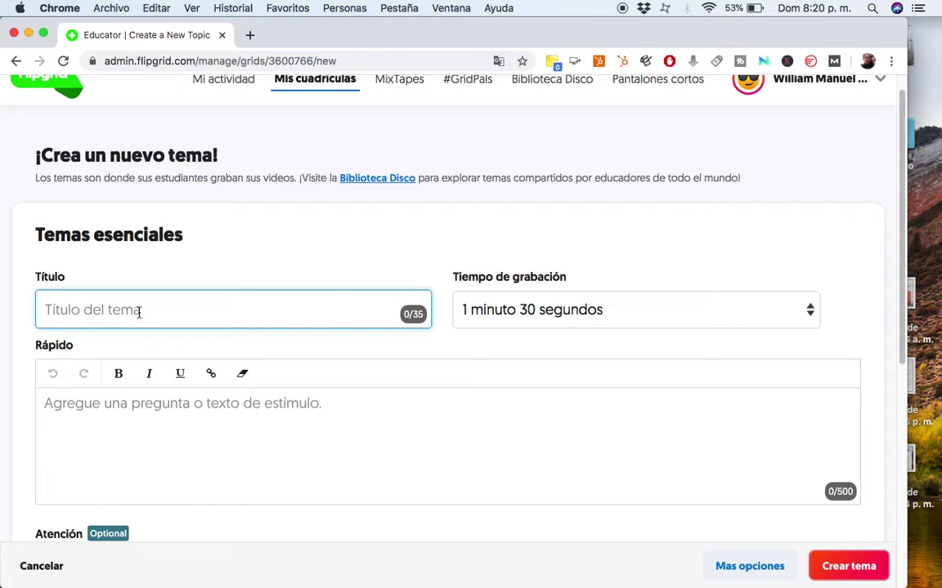
pyautogui.write('Vid')
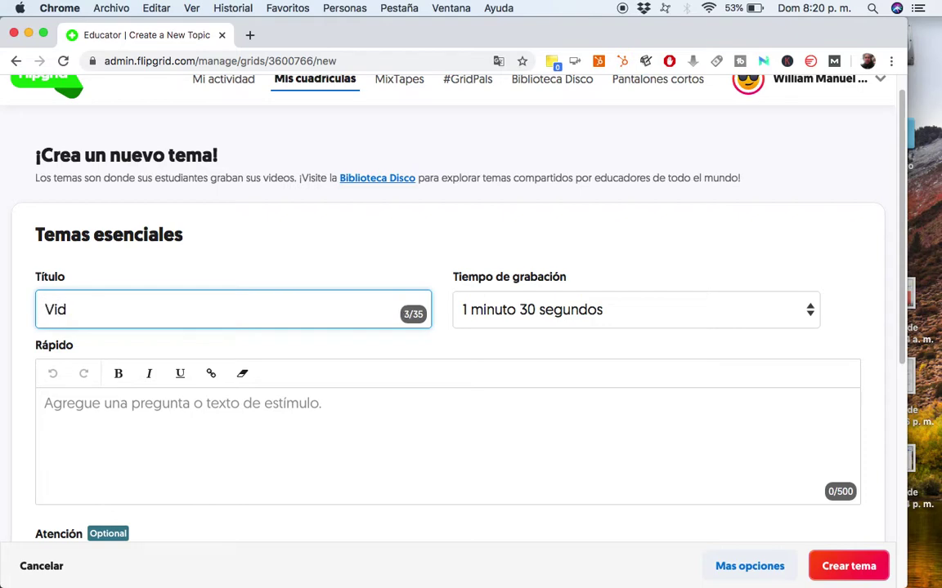
pyautogui.write('eos Online')
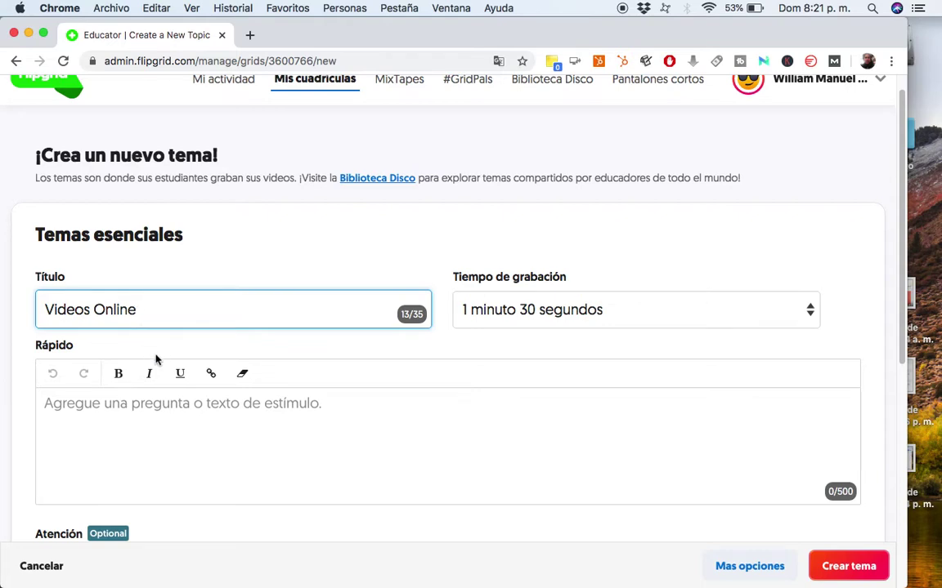
pyautogui.click(464, 299)
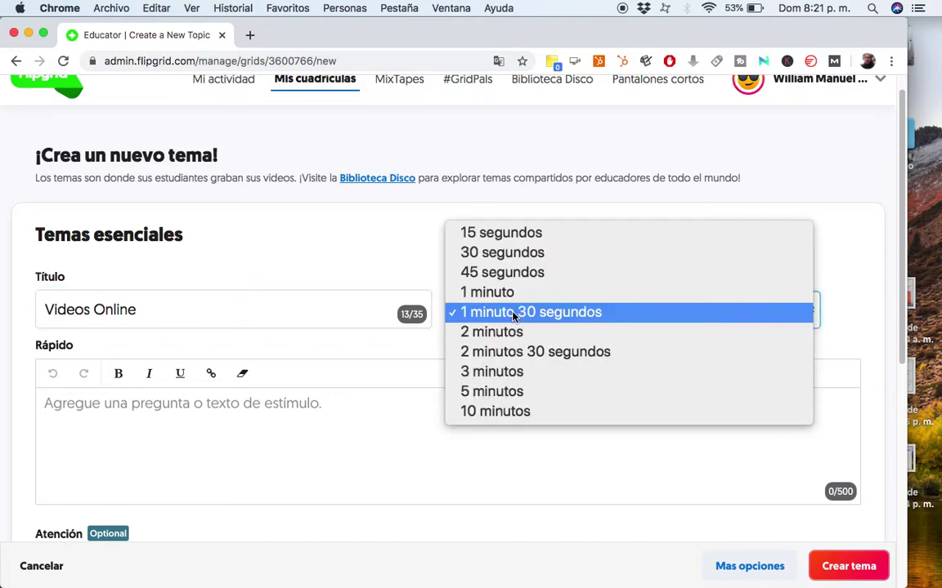
pyautogui.click(499, 332)
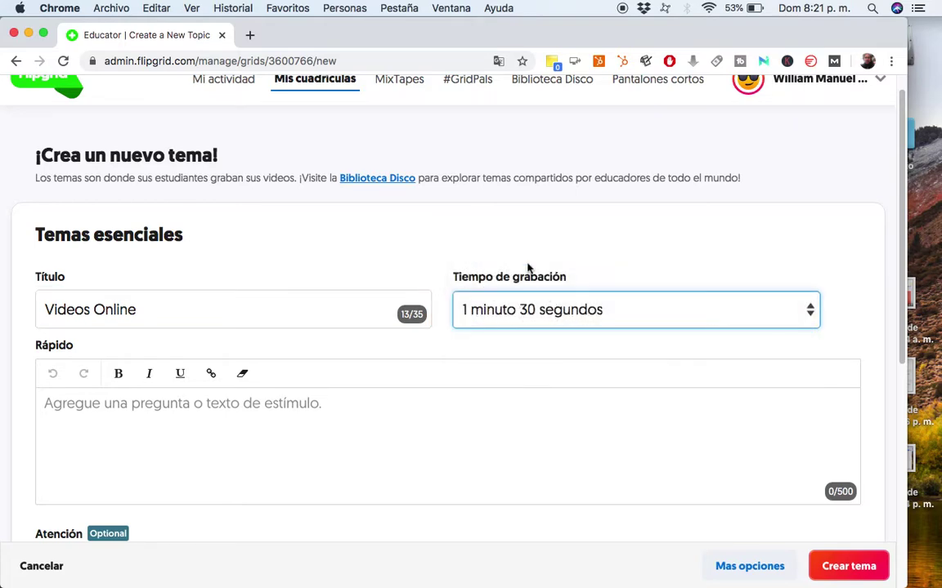
# Write the Rápido prompt asking students to present an online video-creation tool.
pyautogui.scroll(-1, 462, 329)
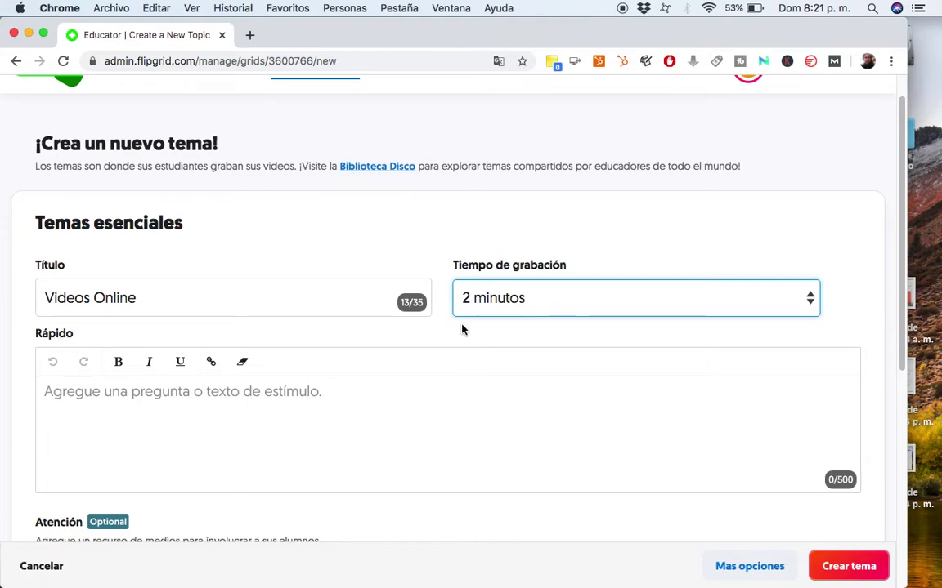
pyautogui.scroll(-1, 462, 329)
pyautogui.click(285, 400)
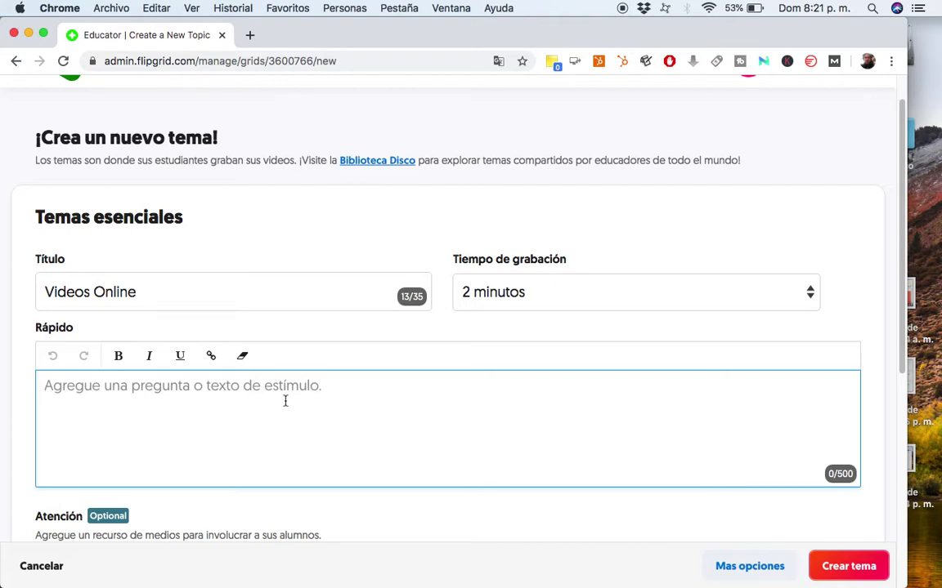
pyautogui.write('mix')
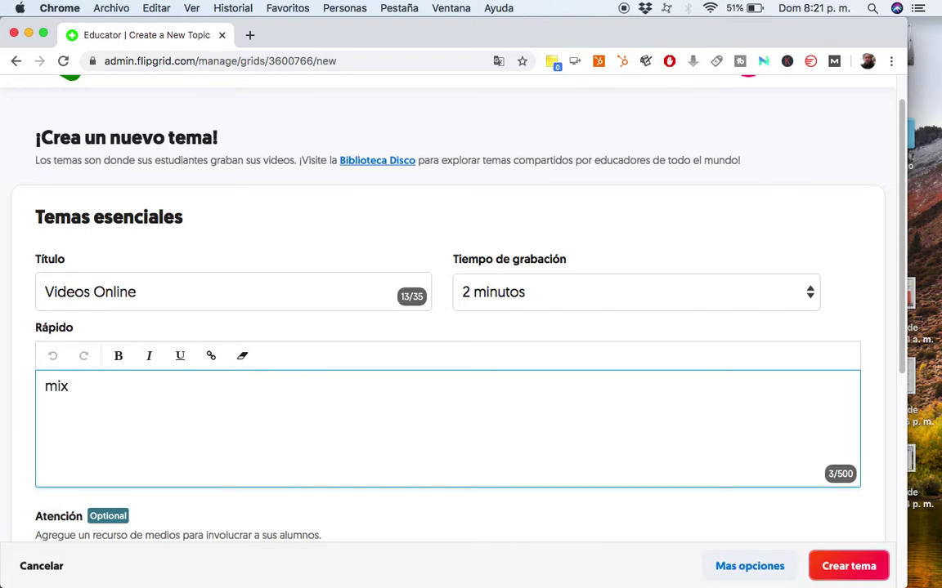
pyautogui.press('BackSpace')
pyautogui.press('BackSpace')
pyautogui.press('BackSpace')
pyautogui.write('respués de investigar')
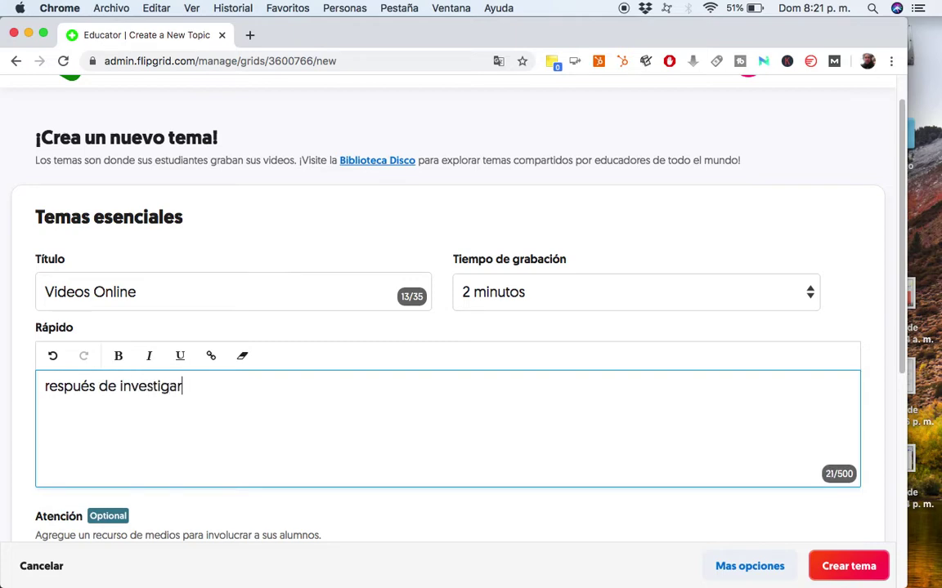
pyautogui.press('BackSpace')
pyautogui.press('BackSpace')
pyautogui.write('D')
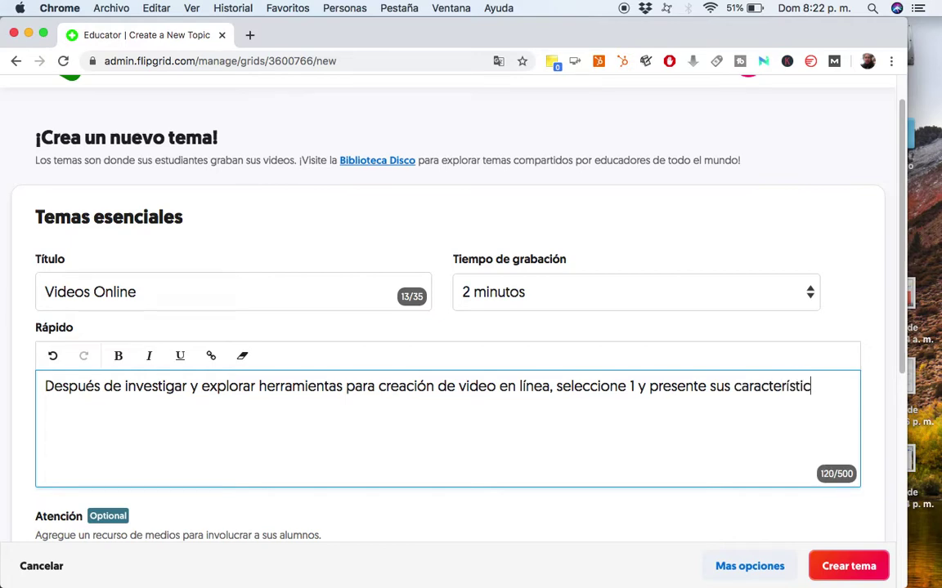
pyautogui.write('as.')
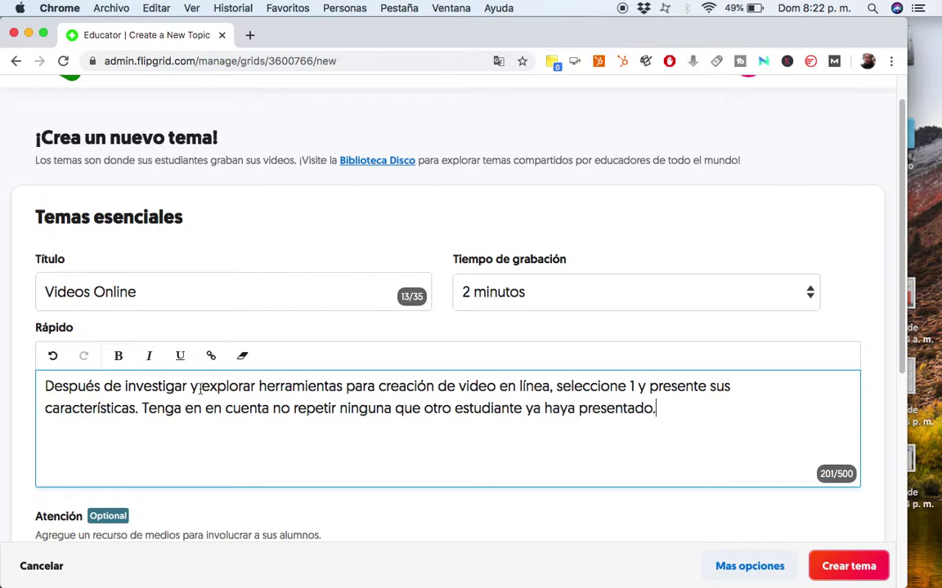
pyautogui.moveTo(163, 417); pyautogui.dragTo(295, 424)
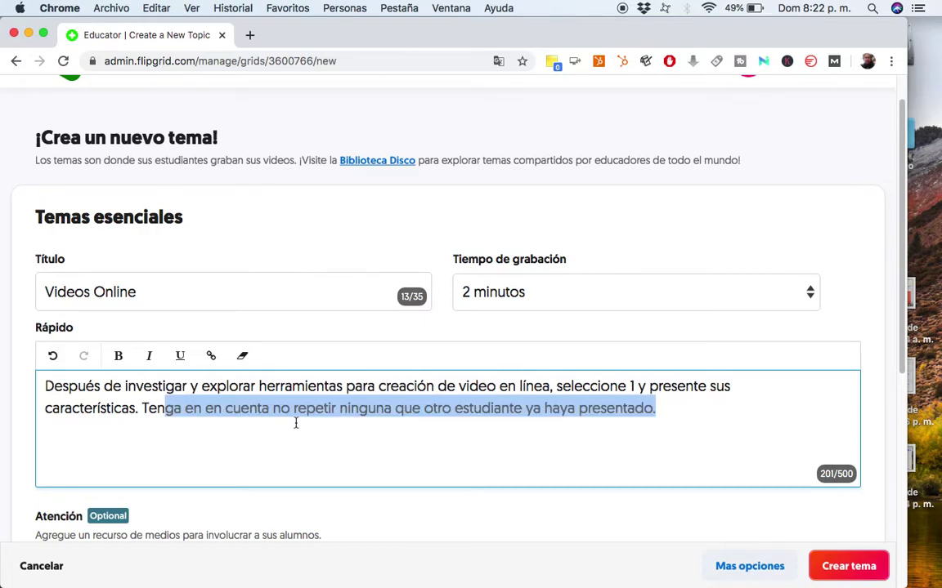
pyautogui.click(561, 424)
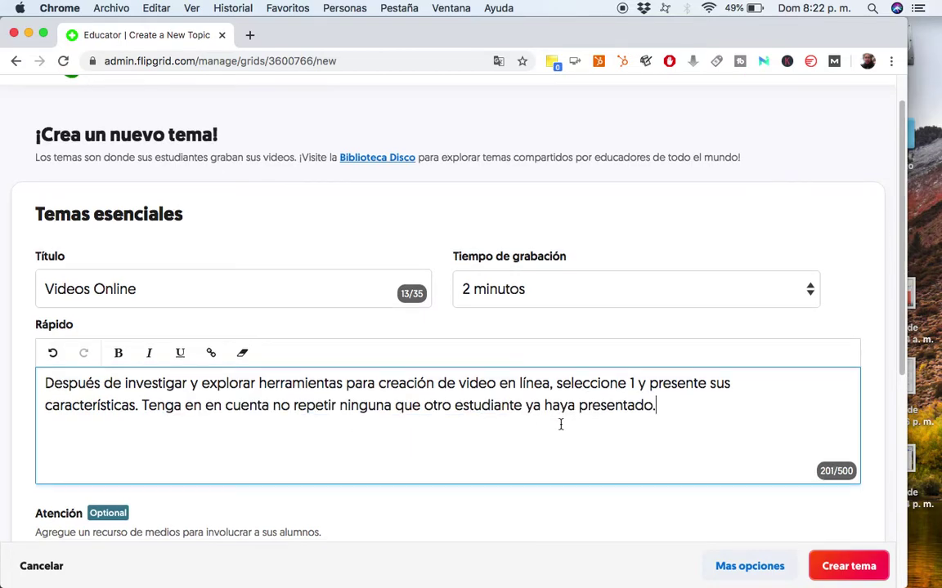
pyautogui.scroll(-3, 561, 427)
pyautogui.scroll(-1, 463, 354)
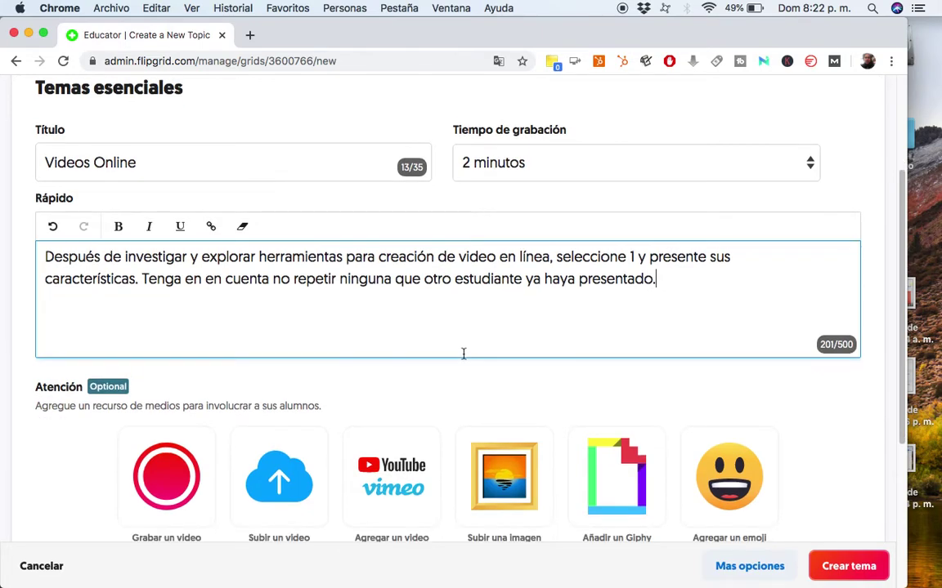
pyautogui.scroll(1, 447, 328)
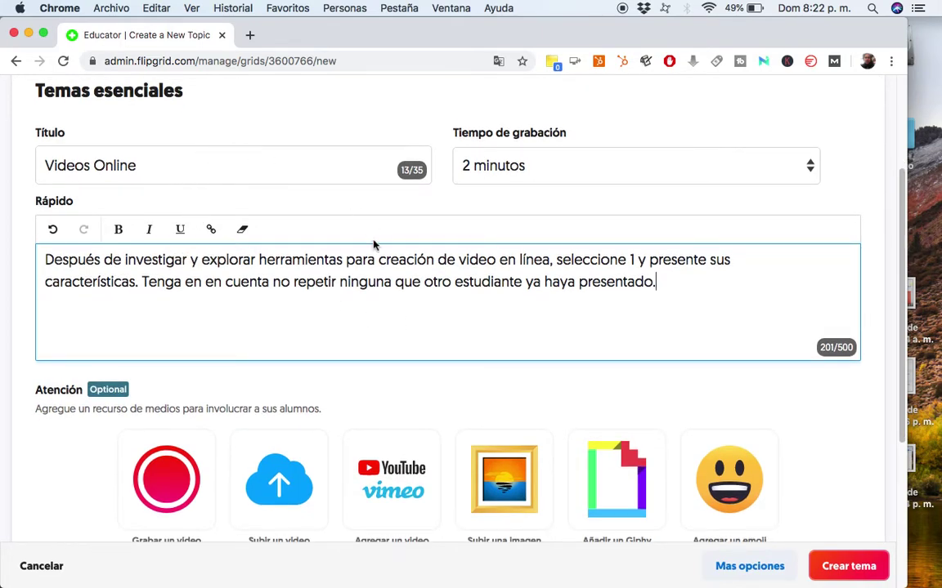
pyautogui.scroll(-2, 365, 287)
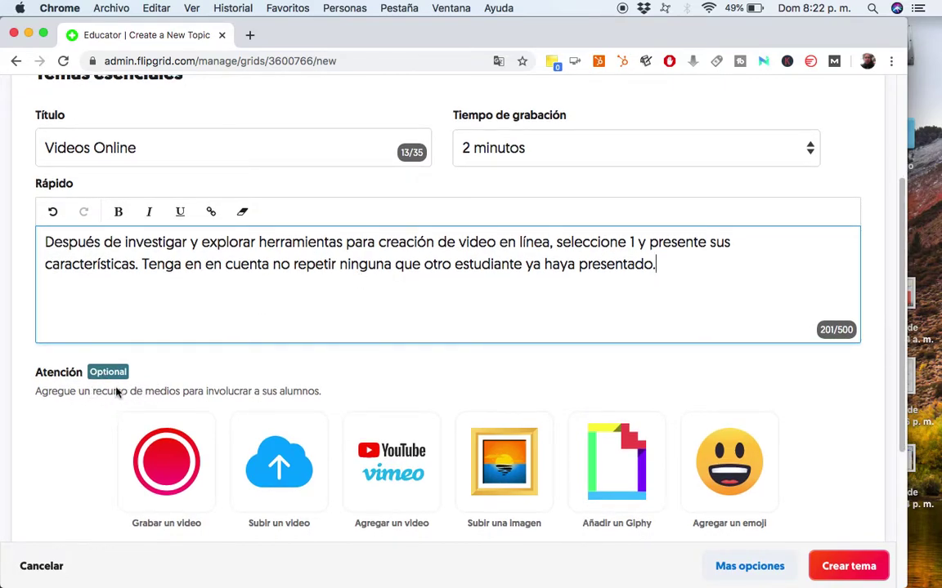
pyautogui.scroll(-2, 117, 393)
pyautogui.scroll(-3, 309, 235)
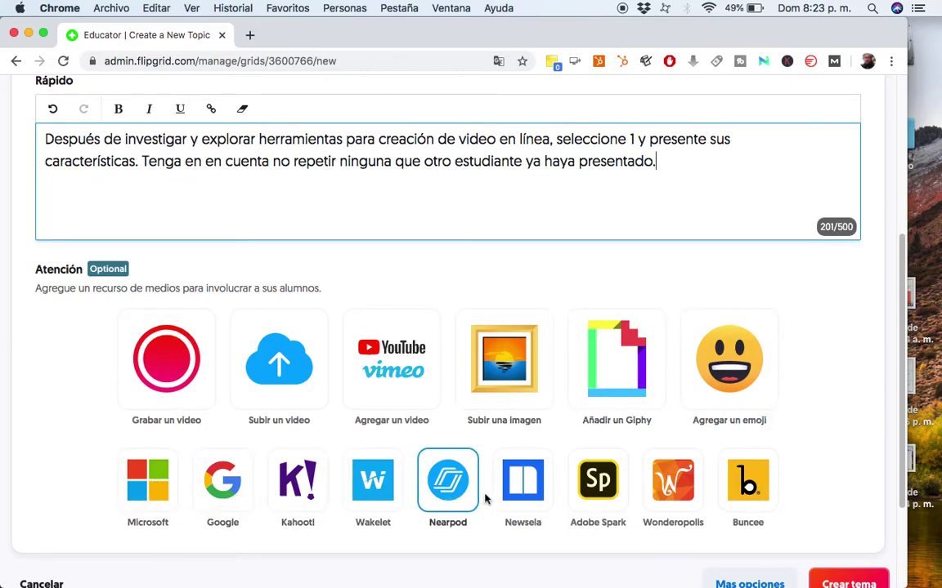
pyautogui.scroll(-3, 761, 468)
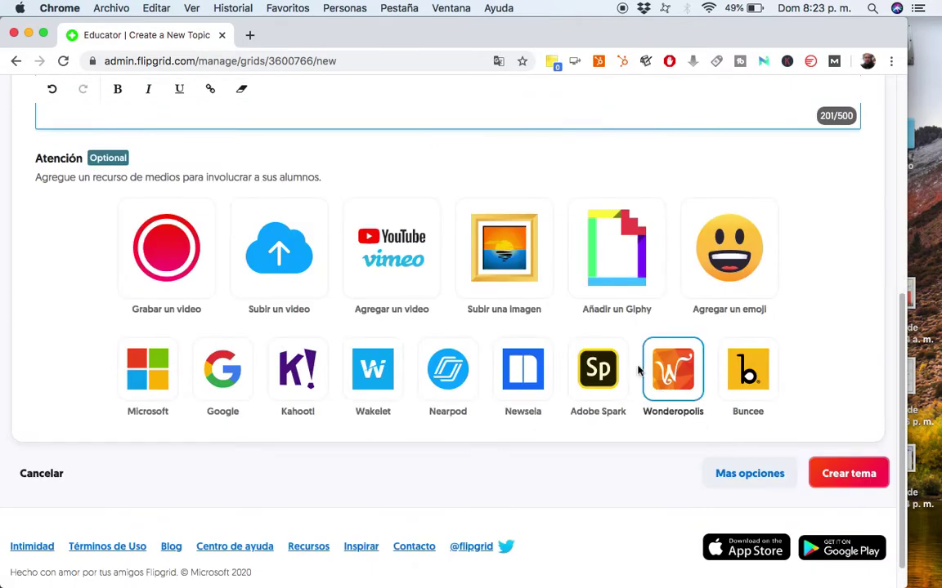
pyautogui.scroll(2, 541, 343)
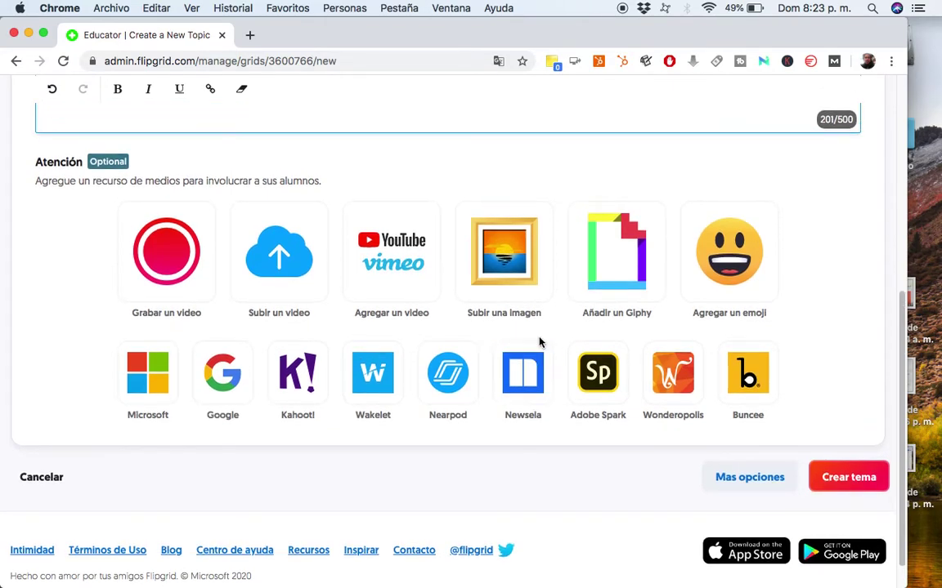
pyautogui.scroll(1, 540, 343)
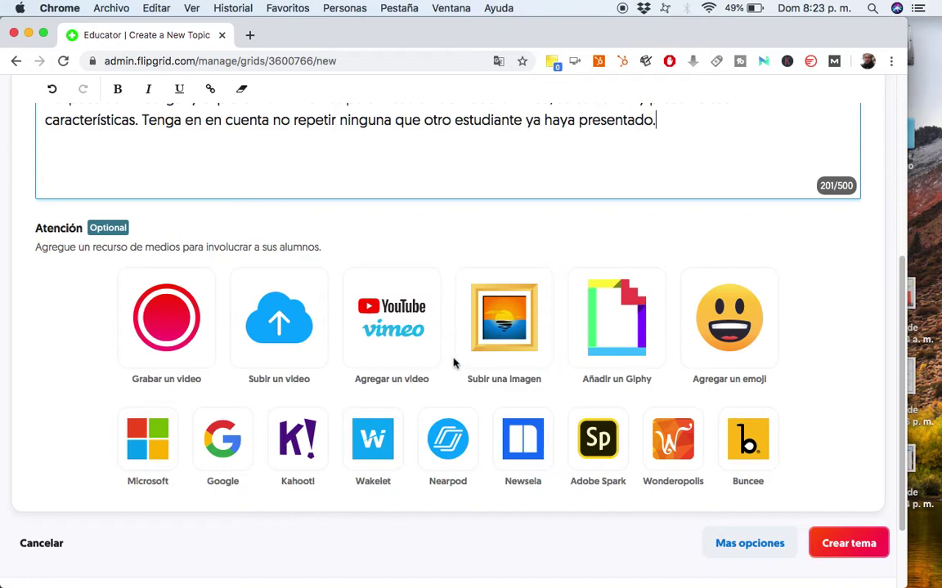
pyautogui.scroll(5, 453, 359)
pyautogui.scroll(-2, 454, 360)
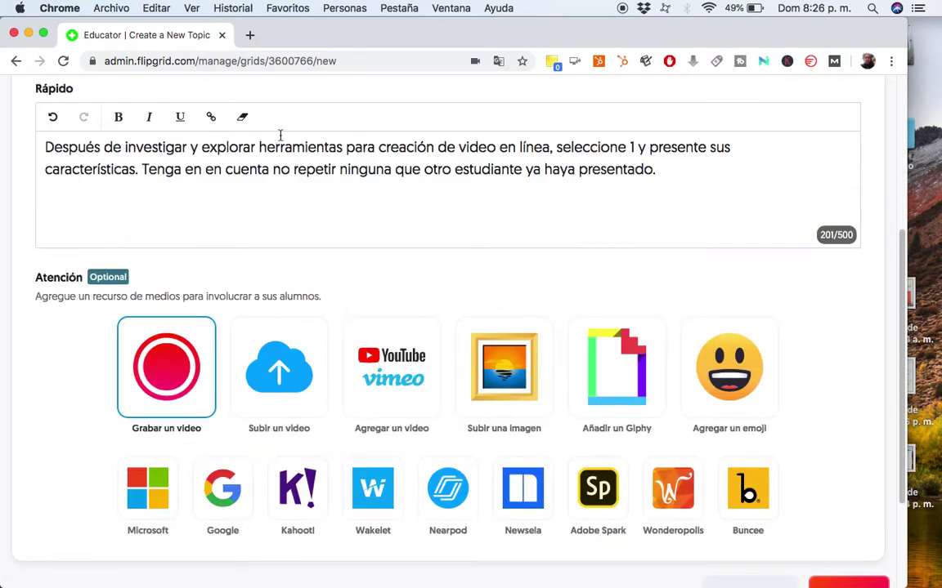
# Record a short webcam clip for the topic and continue to the selfie screen.
pyautogui.click(155, 330)
pyautogui.click(453, 561)
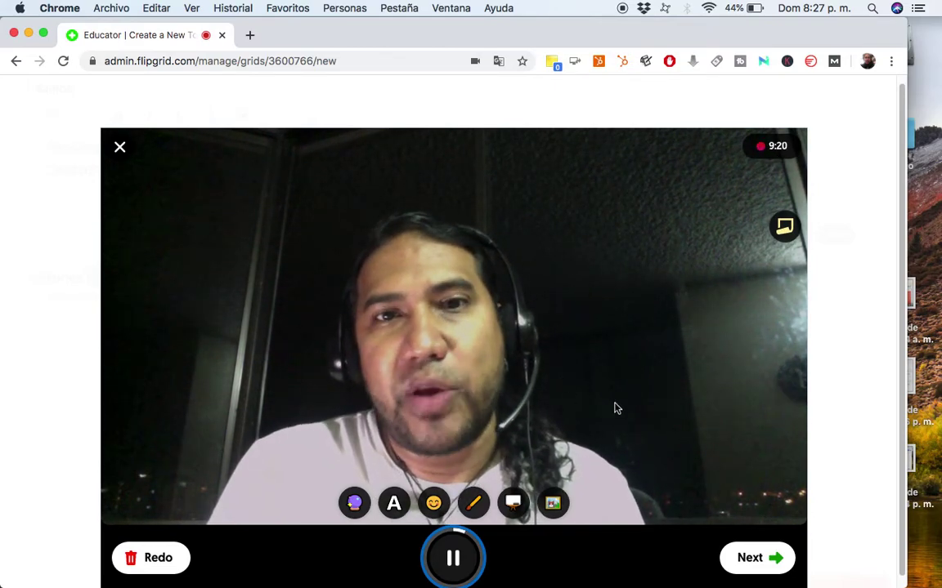
pyautogui.click(747, 559)
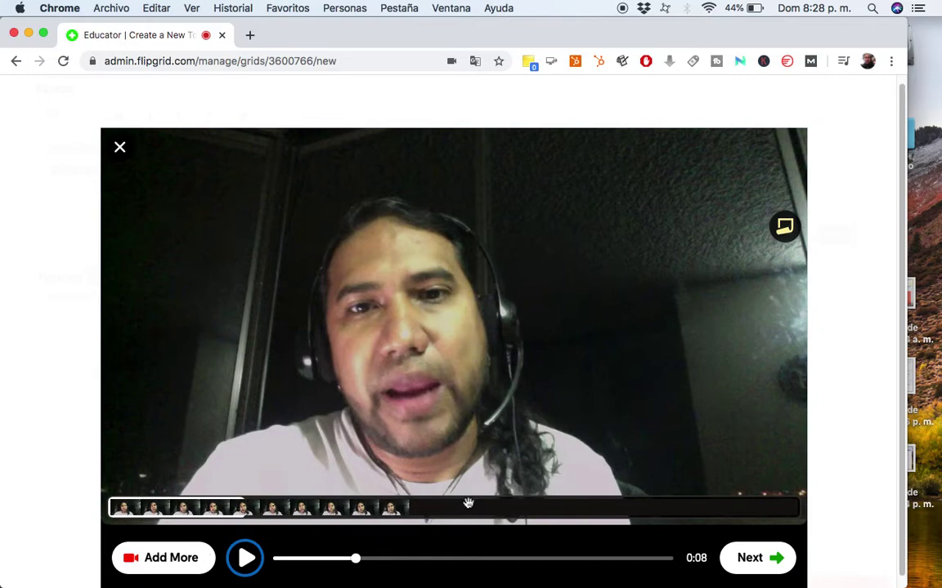
pyautogui.click(752, 559)
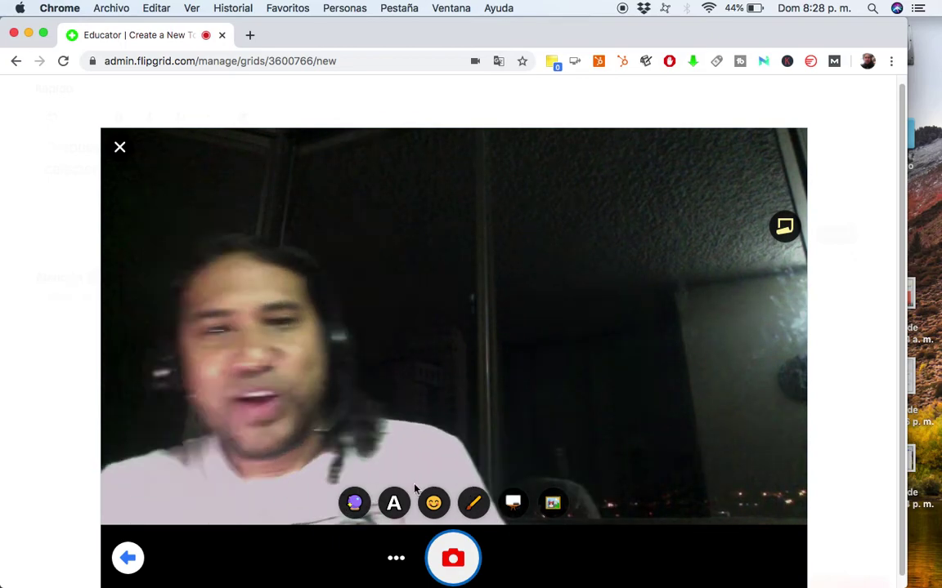
# Try several camera filters, settling on the Pixel filter for the selfie view.
pyautogui.click(355, 504)
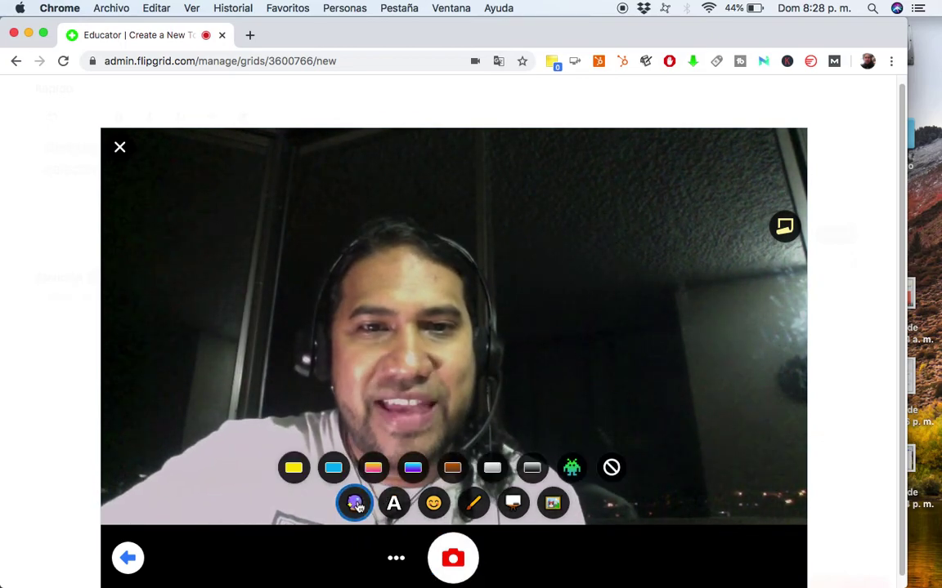
pyautogui.click(413, 465)
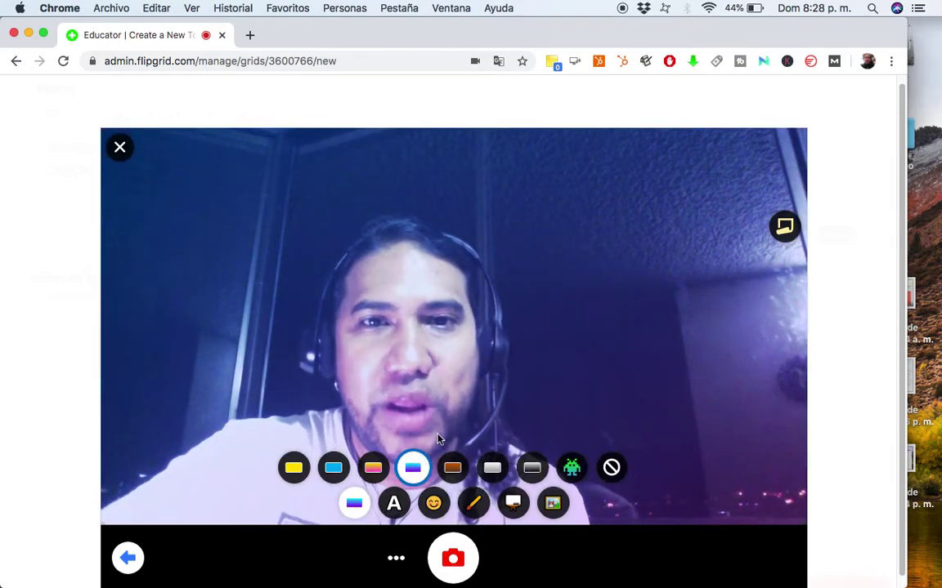
pyautogui.click(377, 472)
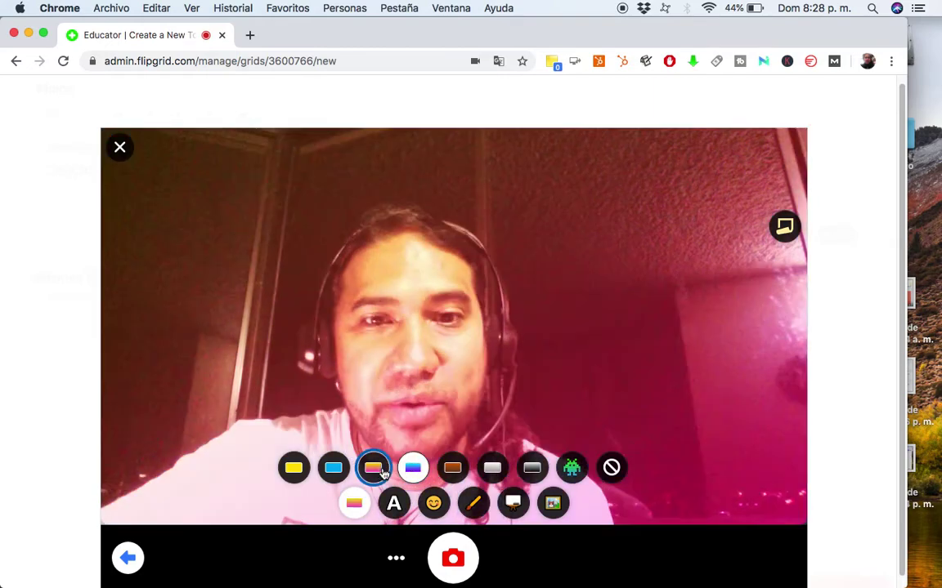
pyautogui.click(338, 468)
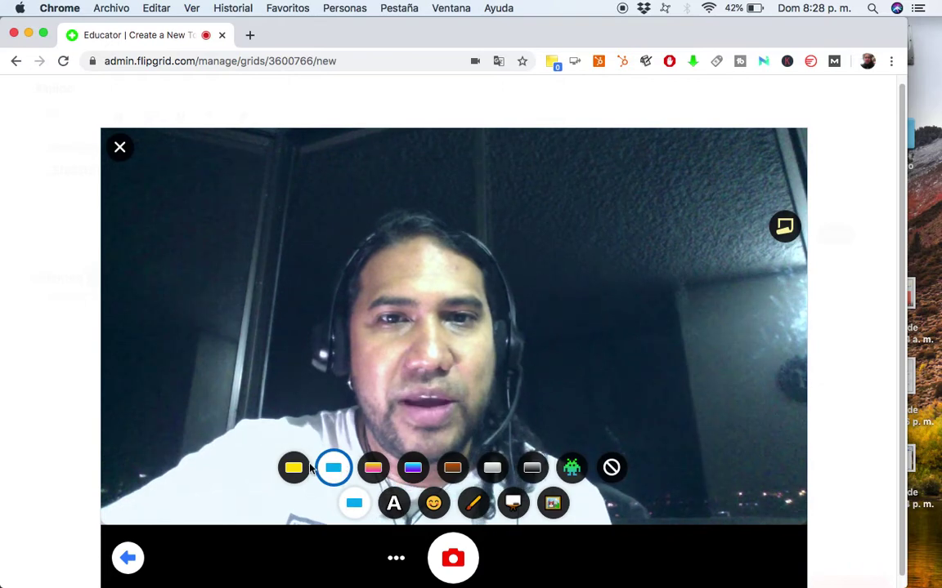
pyautogui.click(611, 468)
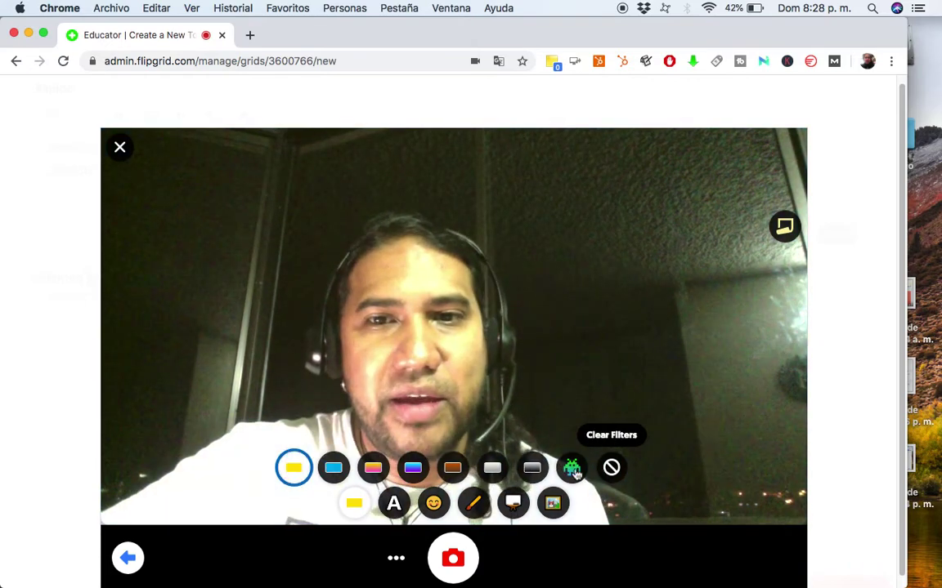
pyautogui.click(572, 470)
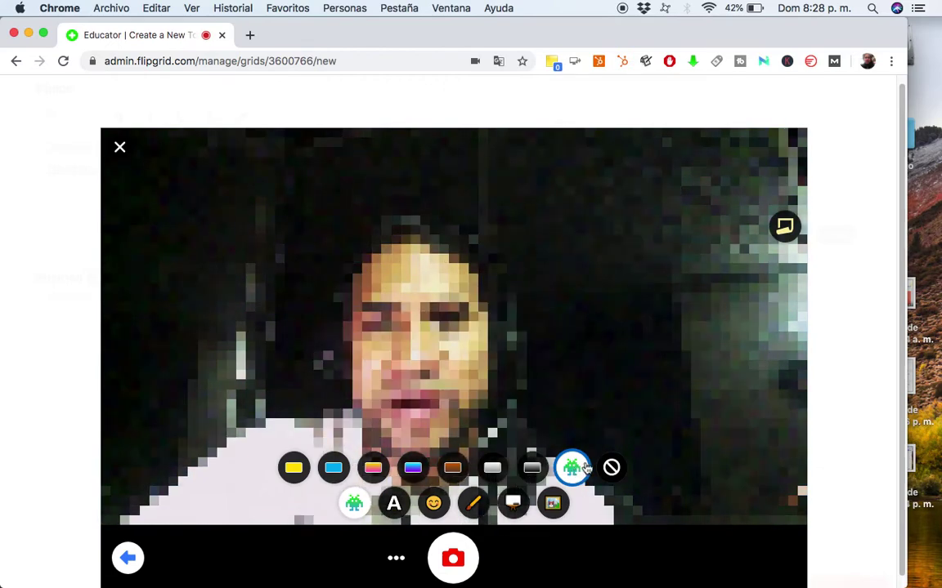
# Place a large robot sticker over the camera view from the stickers panel.
pyautogui.click(434, 505)
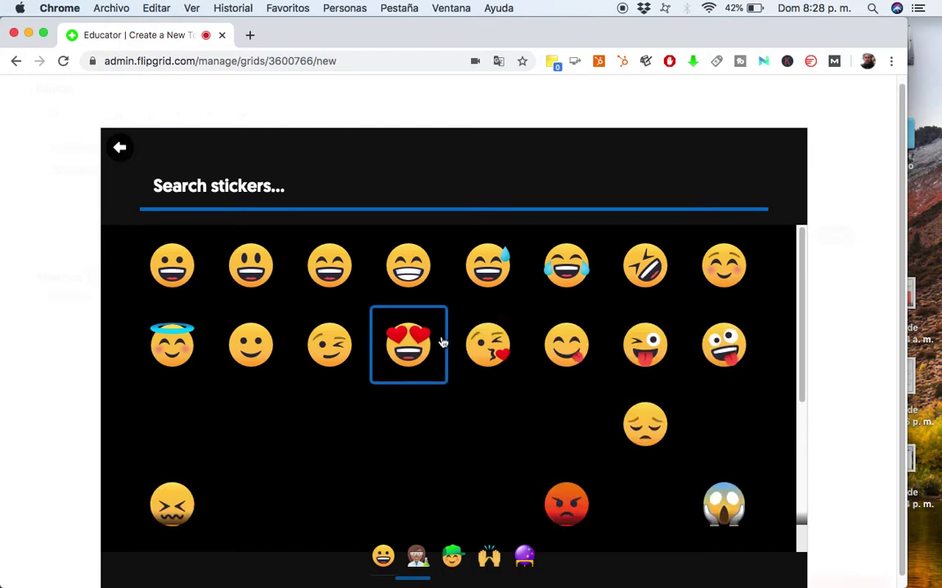
pyautogui.scroll(-1, 546, 368)
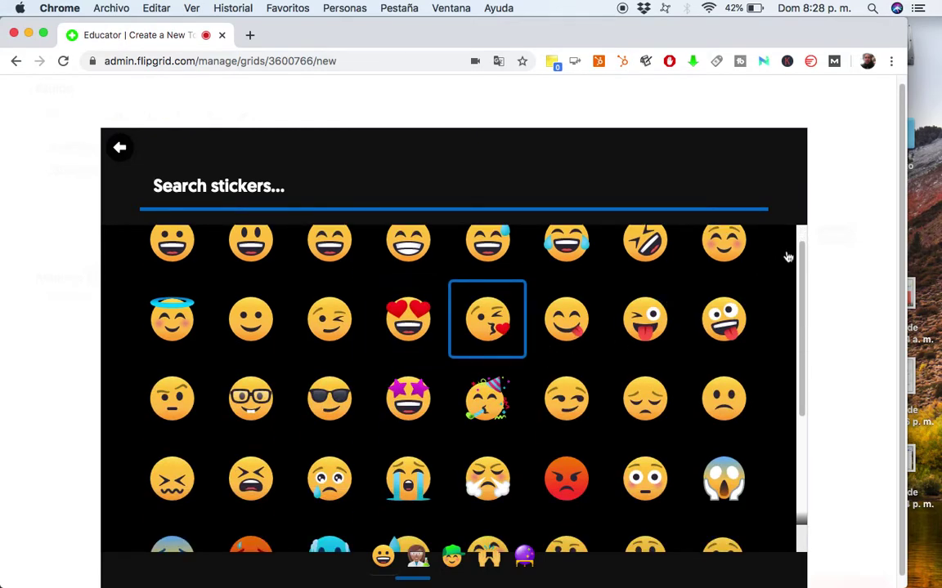
pyautogui.moveTo(803, 267); pyautogui.dragTo(804, 410)
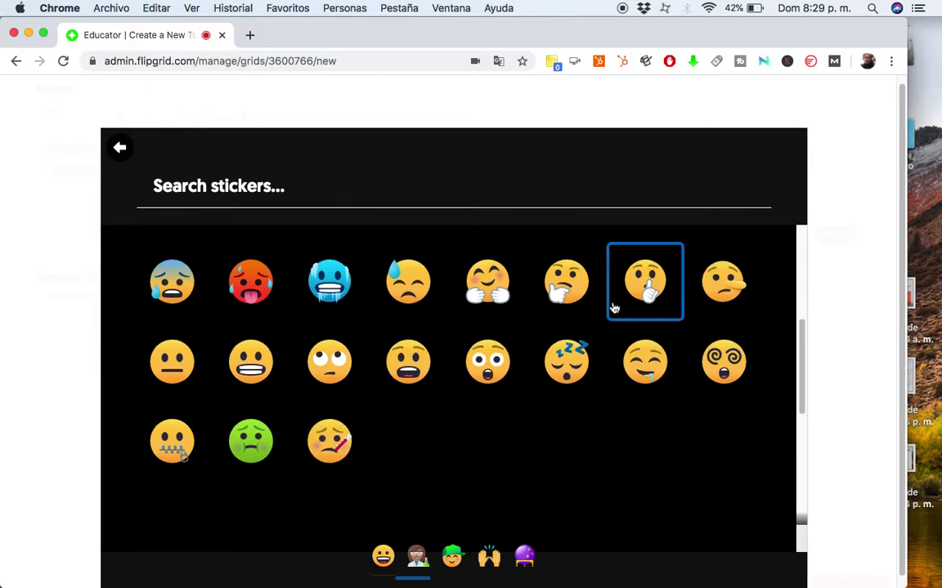
pyautogui.scroll(-1, 580, 320)
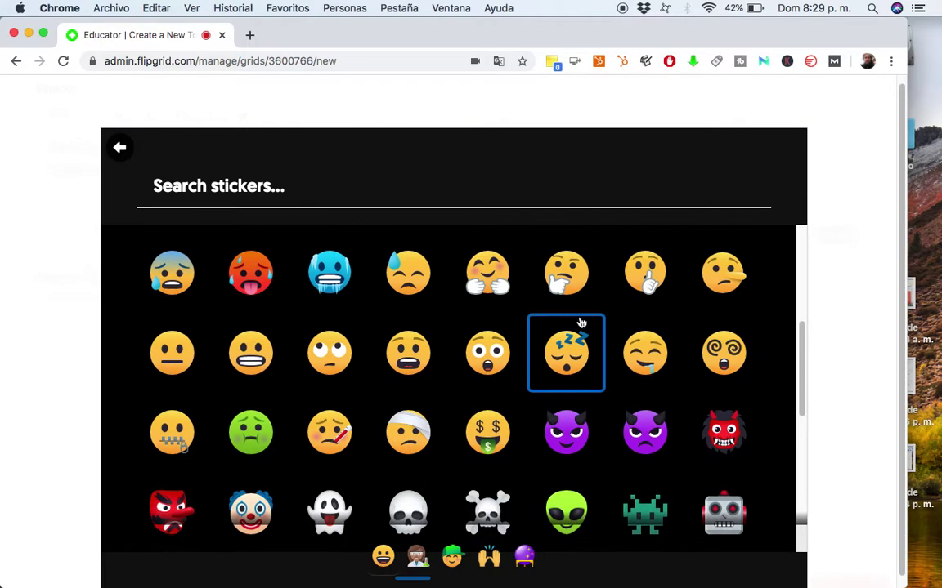
pyautogui.scroll(-2, 581, 321)
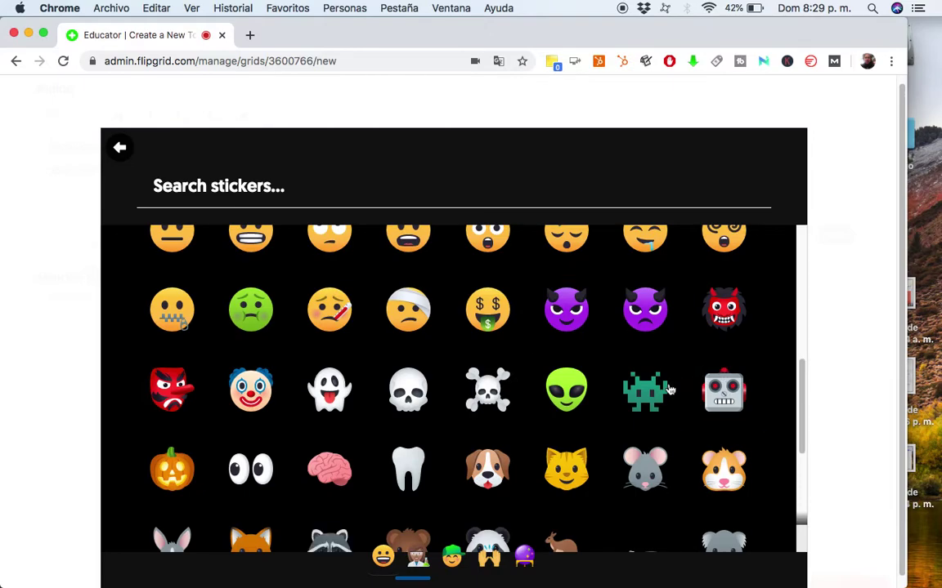
pyautogui.scroll(-1, 672, 383)
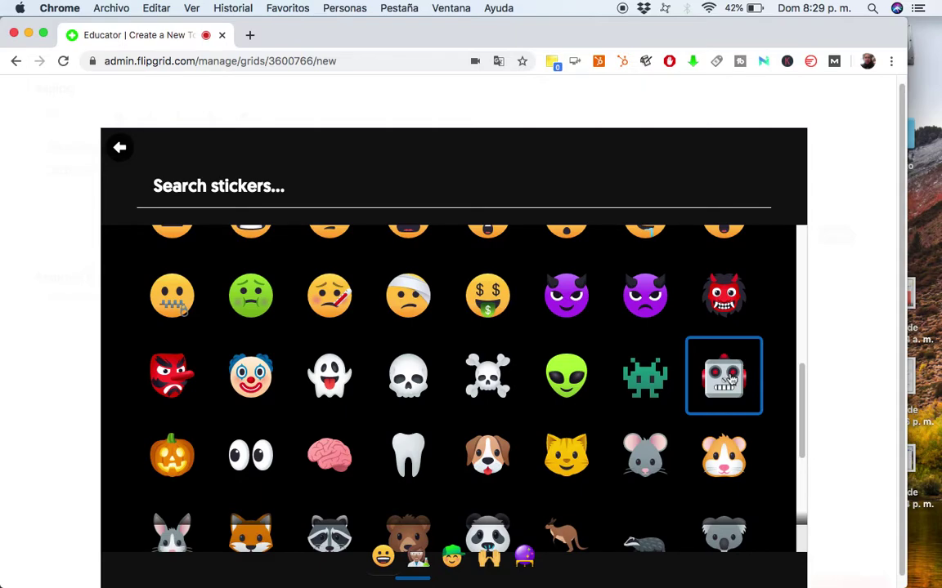
pyautogui.press('Escape')
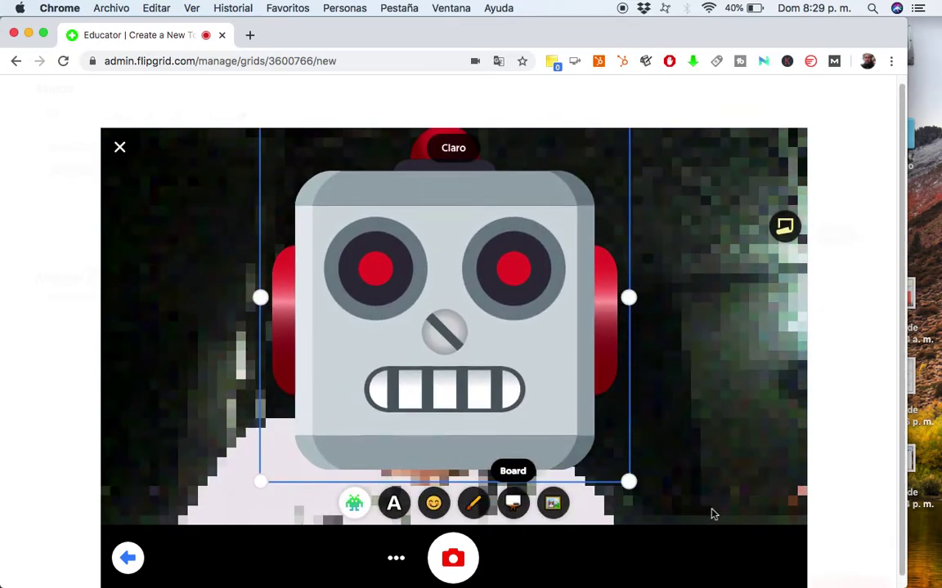
pyautogui.scroll(-1, 654, 523)
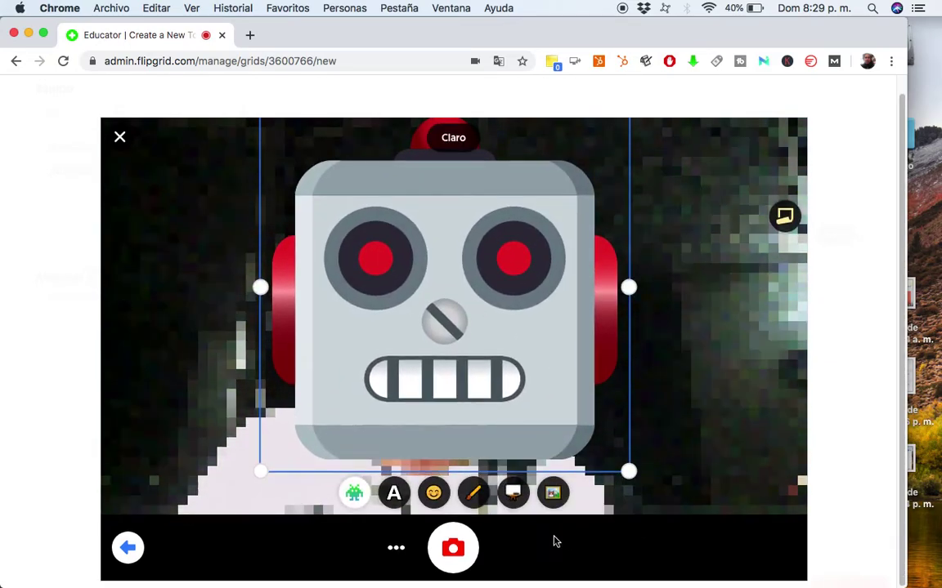
# Take the robot-sticker selfie as the cover and finish processing the topic video.
pyautogui.click(462, 554)
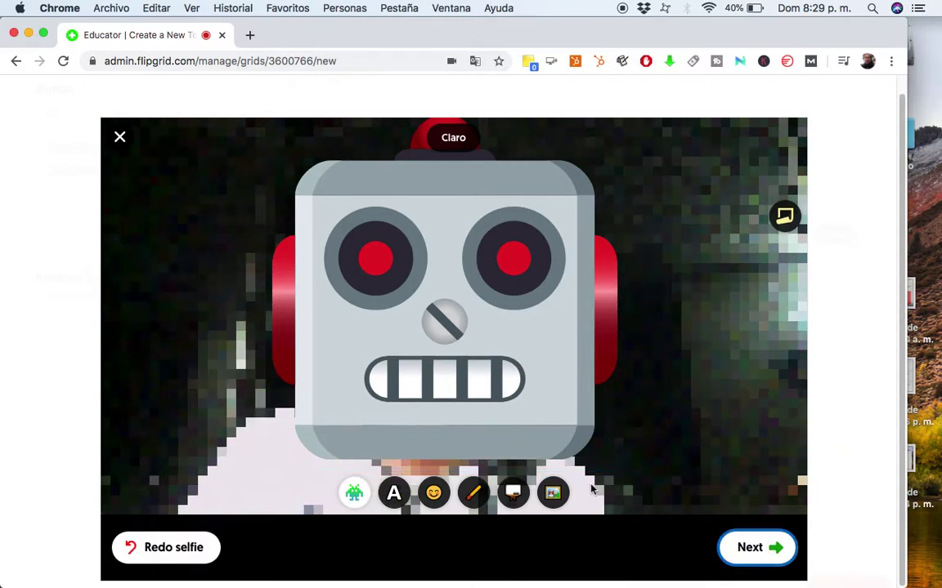
pyautogui.click(752, 548)
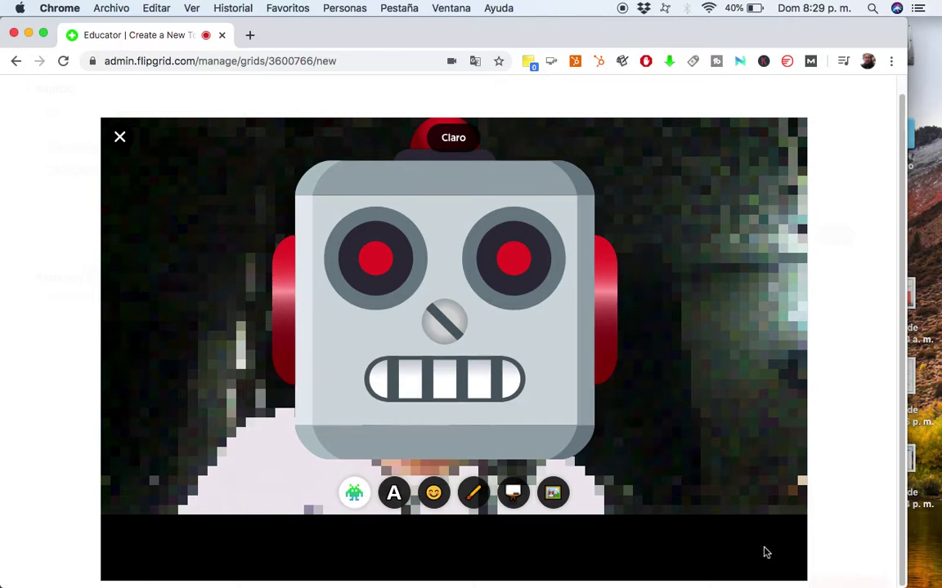
pyautogui.click(764, 554)
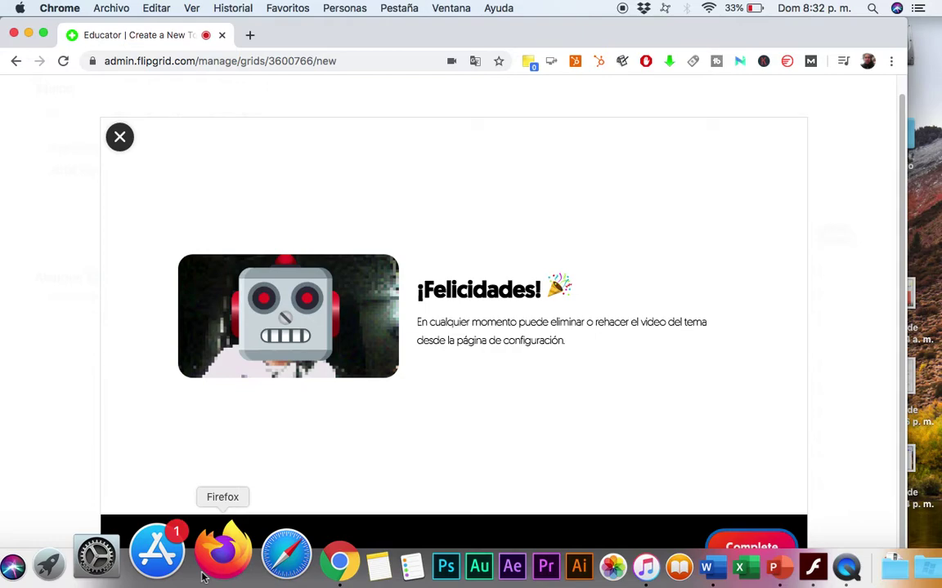
pyautogui.click(738, 549)
# Create the 'Videos en linea' topic and reload past the error to its details page.
pyautogui.scroll(7, 555, 314)
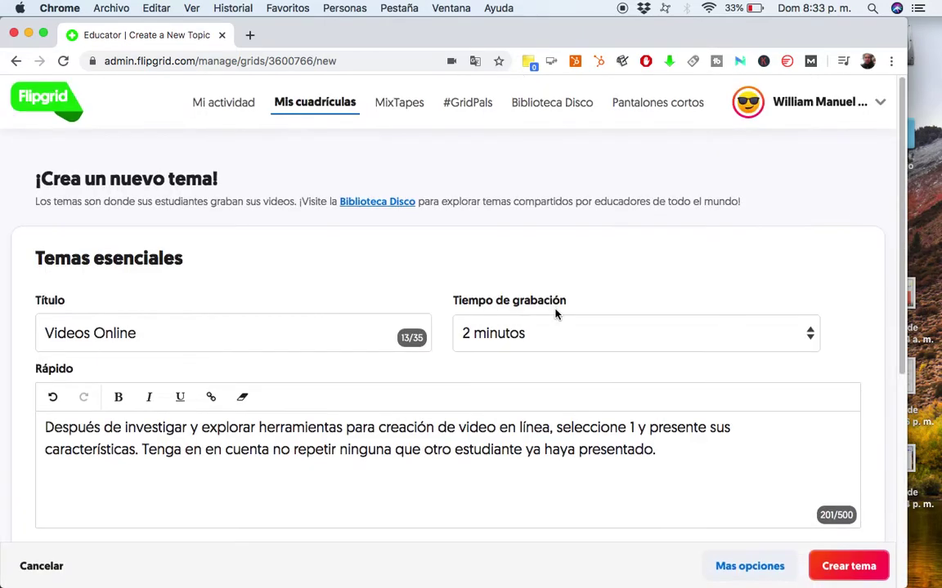
pyautogui.scroll(-2, 228, 213)
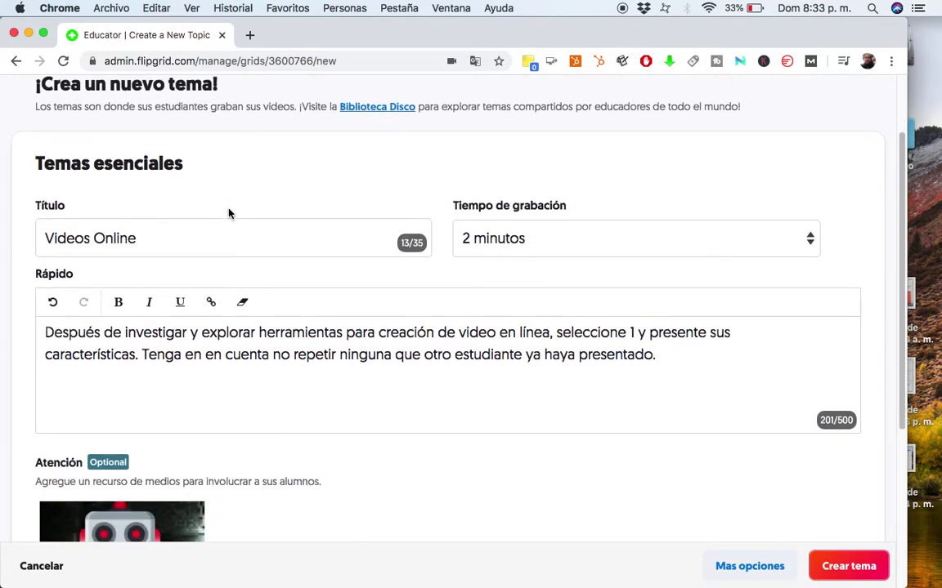
pyautogui.scroll(-5, 569, 315)
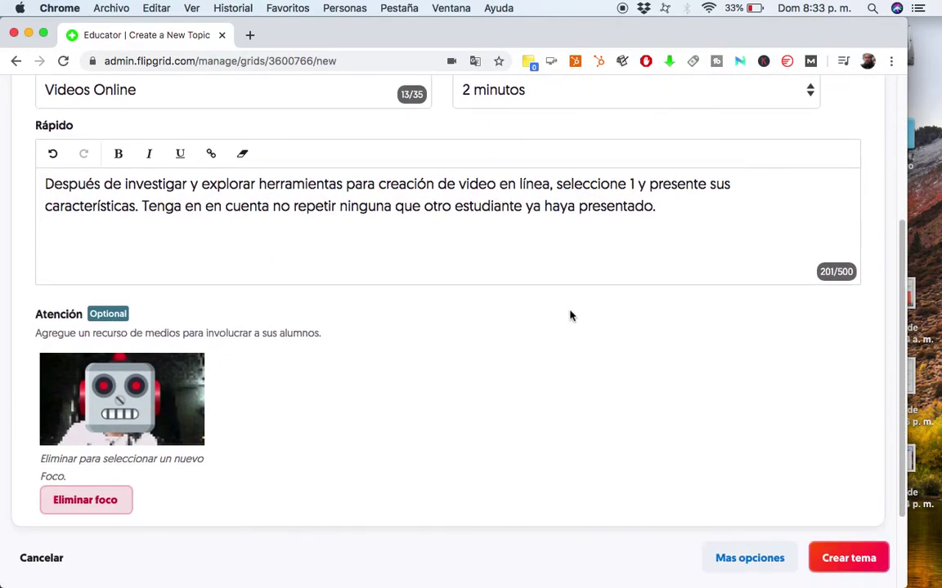
pyautogui.click(851, 495)
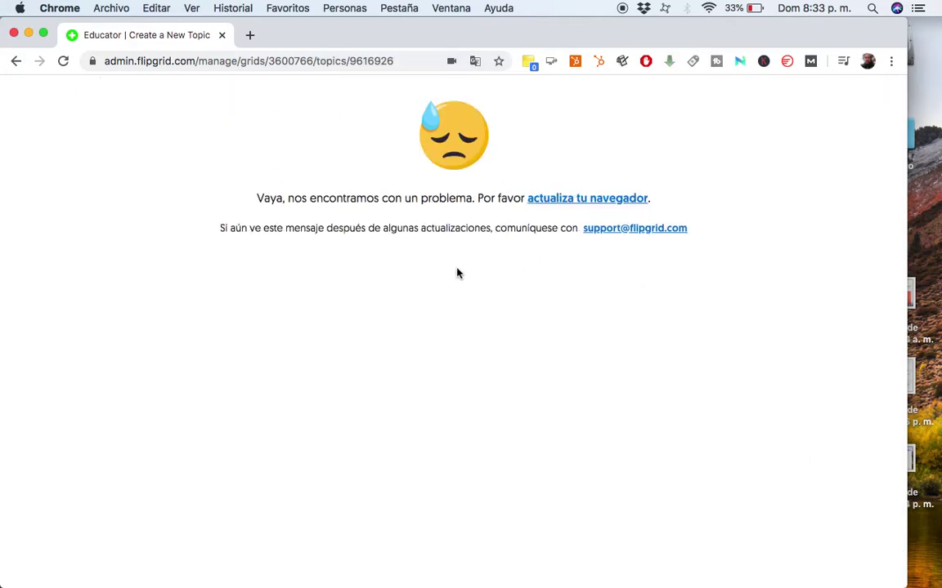
pyautogui.click(602, 203)
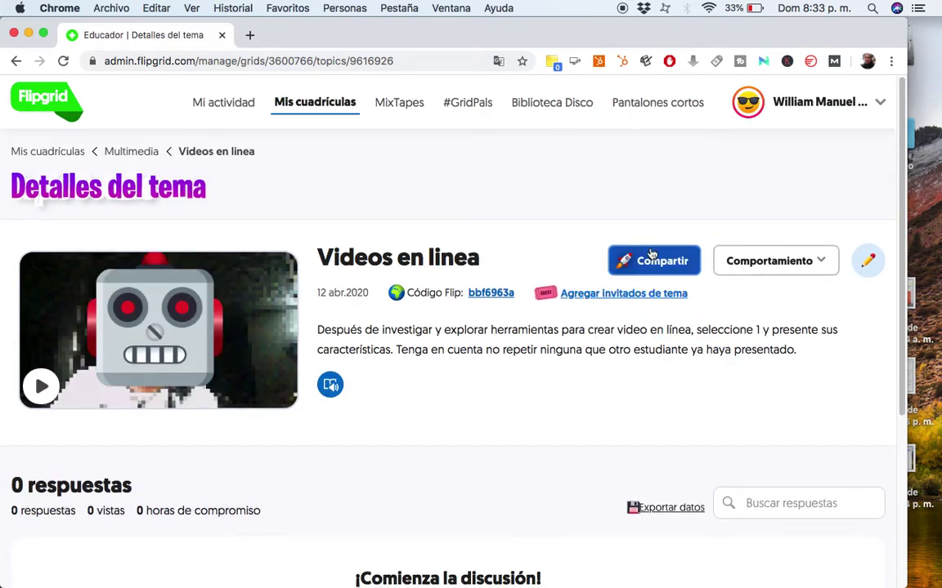
# Scroll through the Update Topic form for 'Videos en linea'.
pyautogui.scroll(-1, 651, 255)
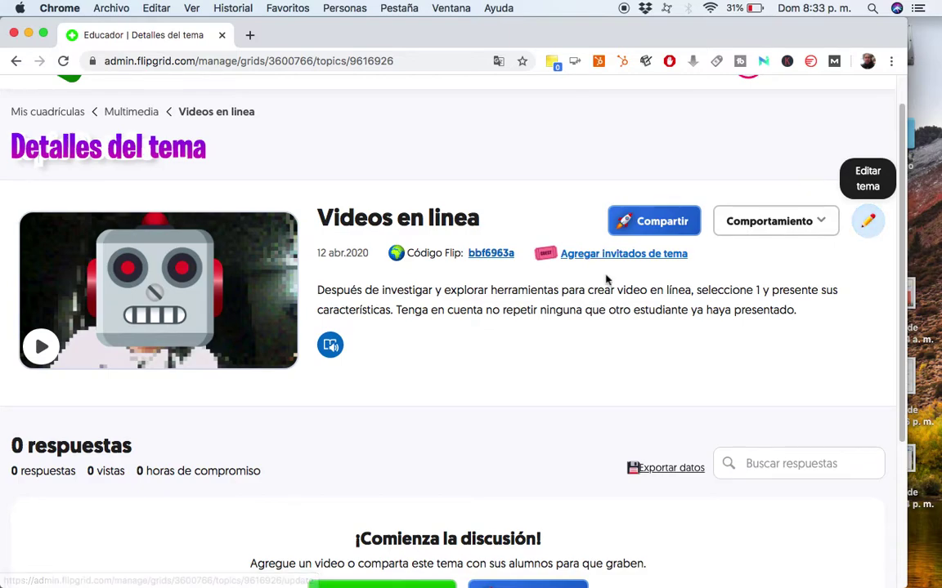
pyautogui.scroll(-2, 597, 286)
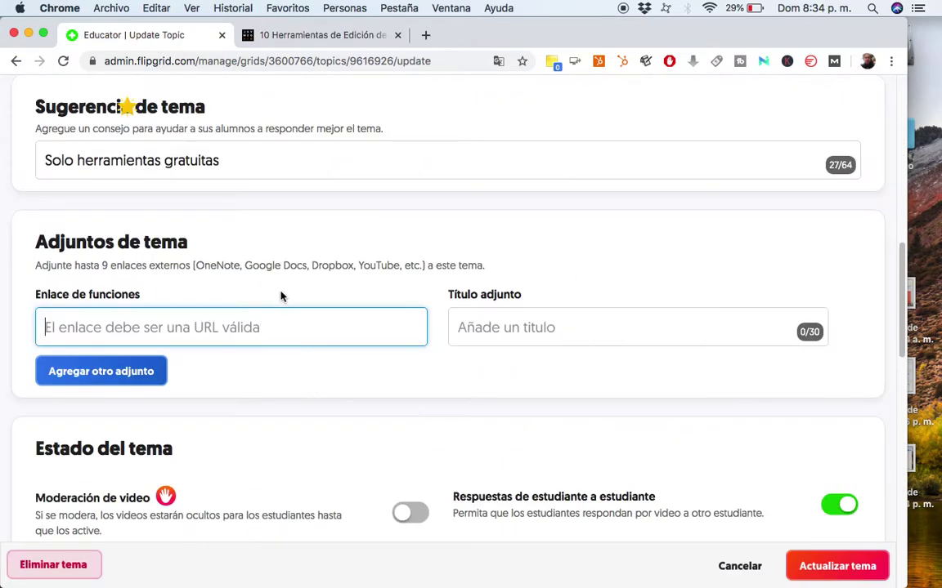
# Attach the blog's video-editing article link, titled 'Herramientas de video online'.
pyautogui.click(327, 35)
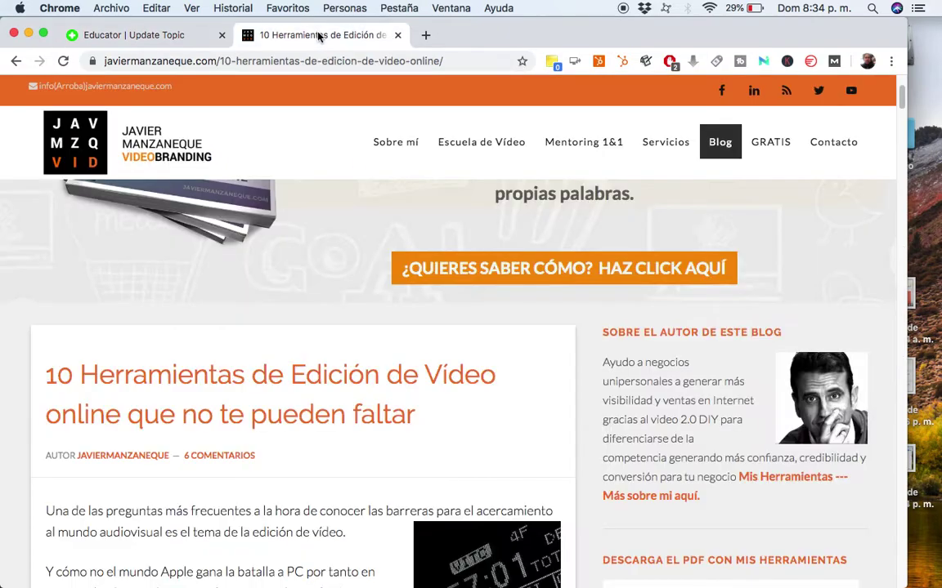
pyautogui.click(268, 62)
pyautogui.press('cmd+c')
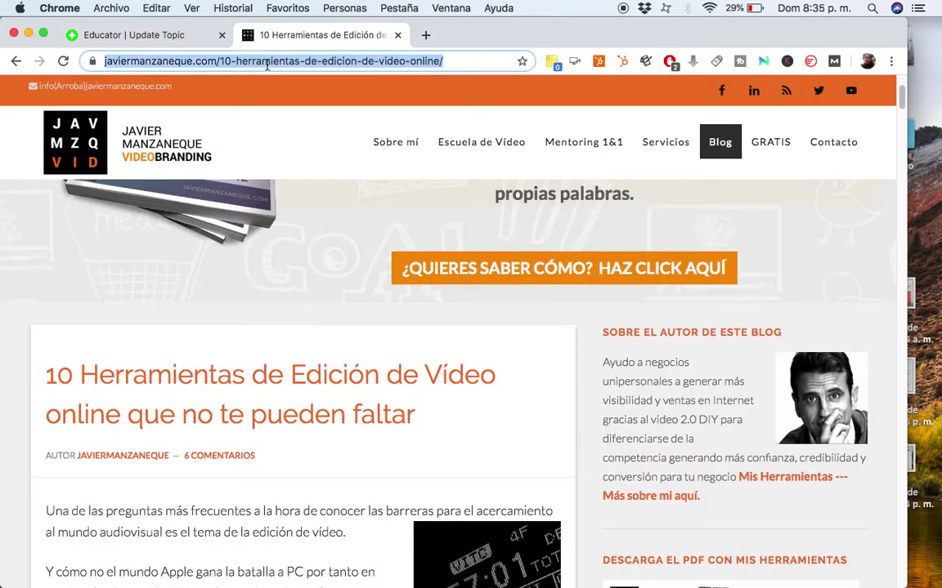
pyautogui.click(155, 38)
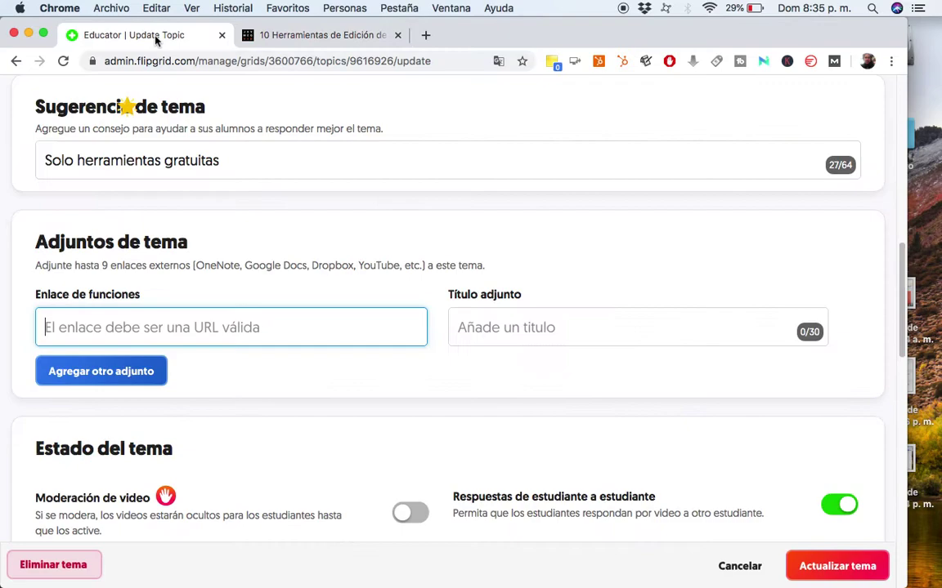
pyautogui.press('cmd+v')
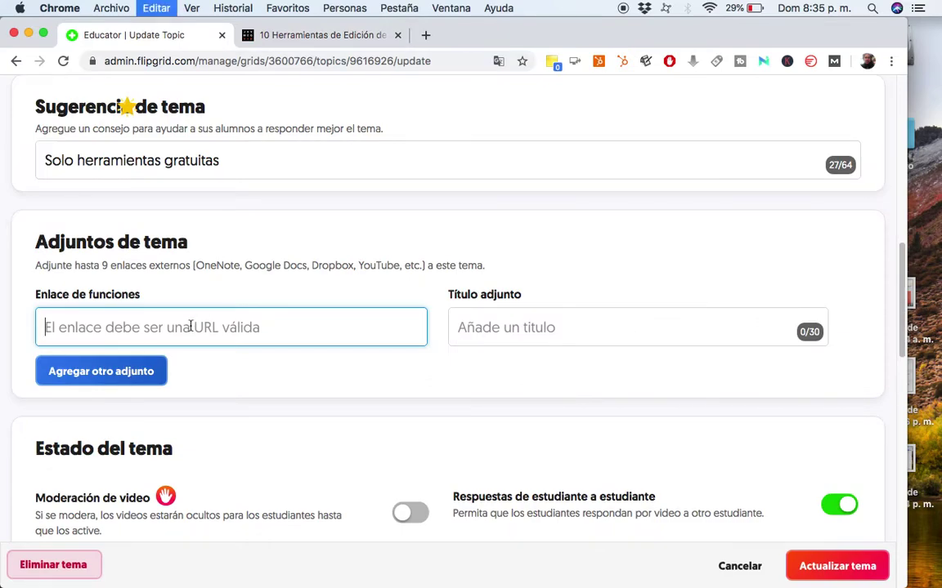
pyautogui.click(527, 330)
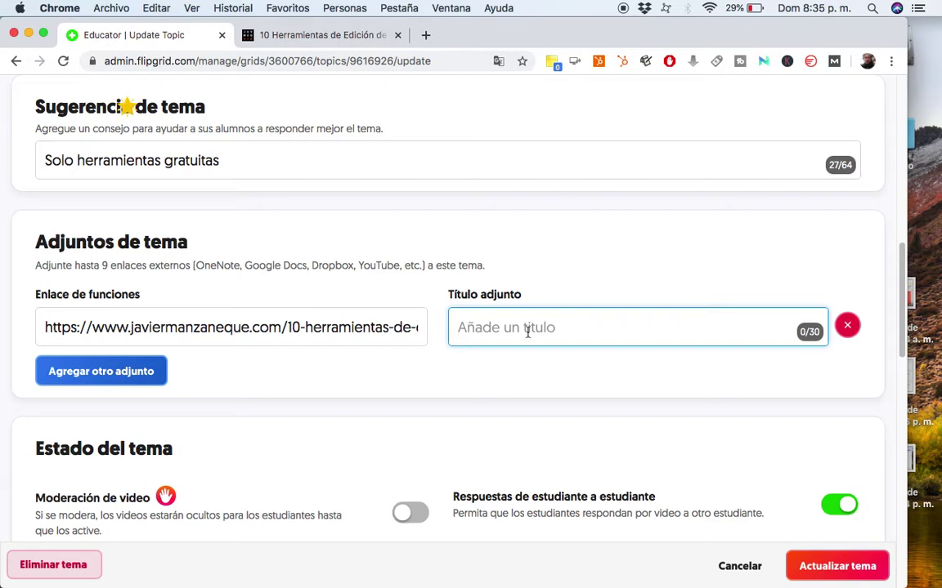
pyautogui.write('Herramientas de vide')
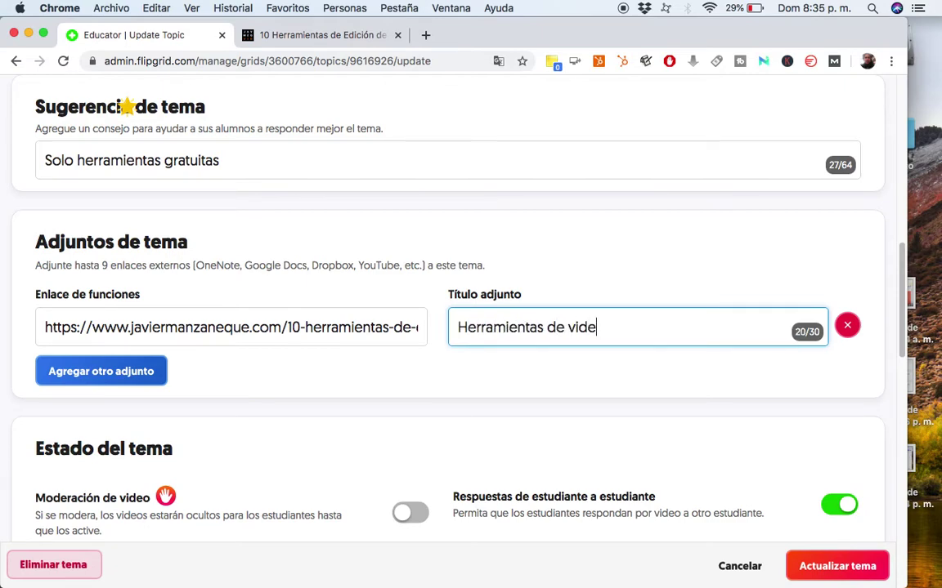
pyautogui.write('o online')
pyautogui.scroll(2, 398, 230)
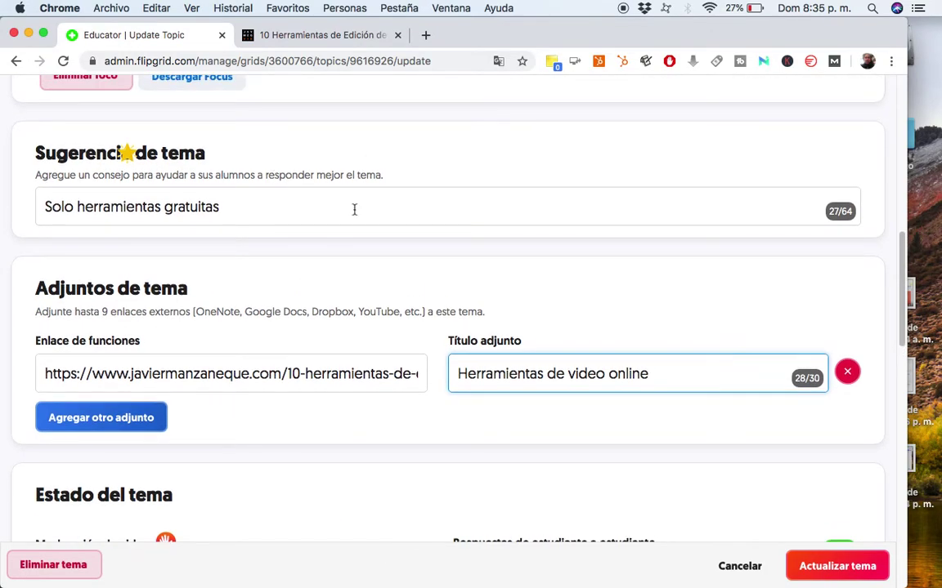
pyautogui.scroll(5, 354, 209)
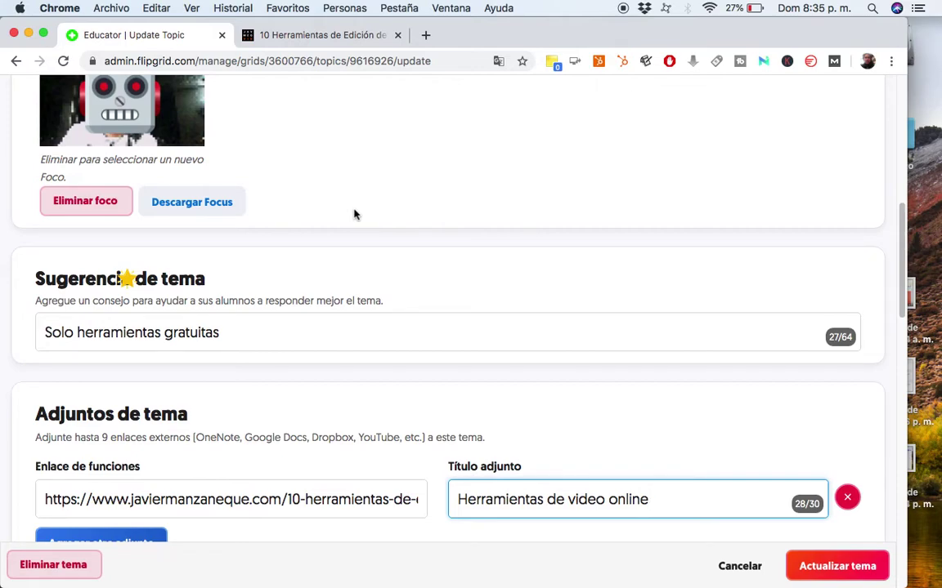
pyautogui.scroll(1, 305, 269)
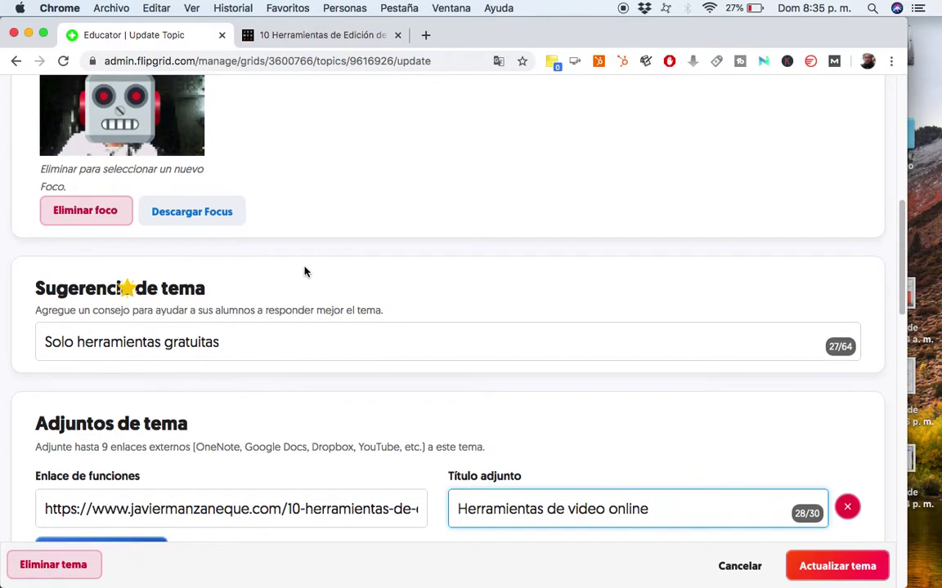
pyautogui.scroll(-2, 305, 269)
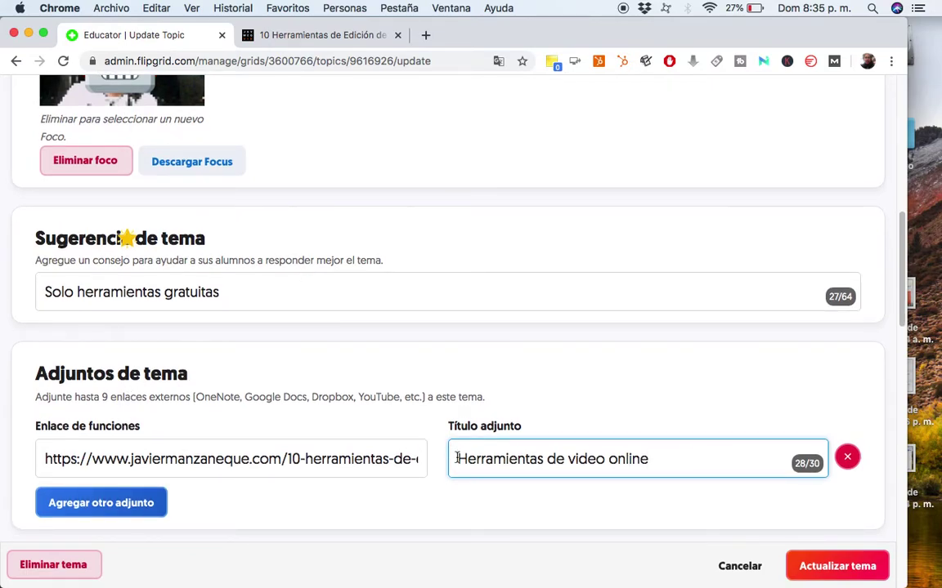
pyautogui.scroll(-2, 456, 459)
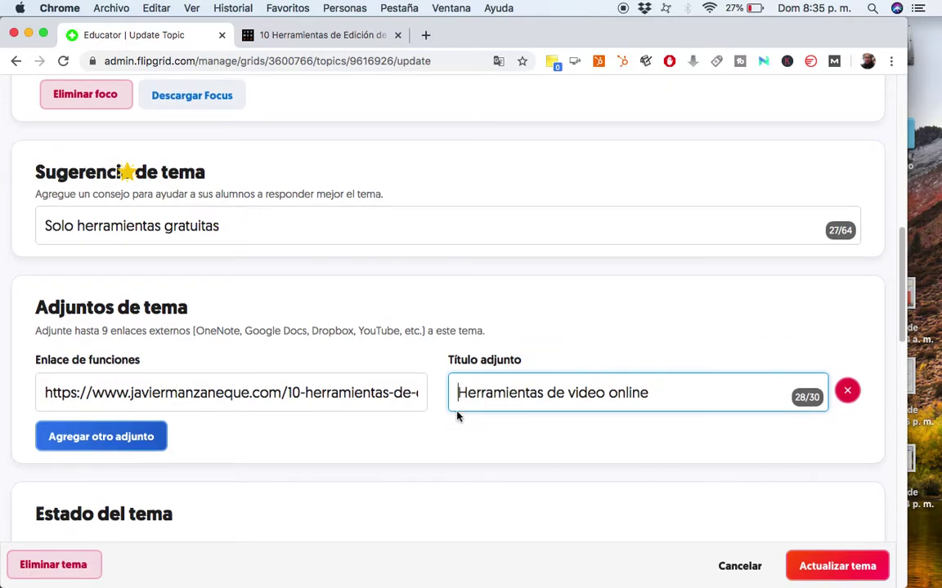
pyautogui.scroll(-2, 456, 417)
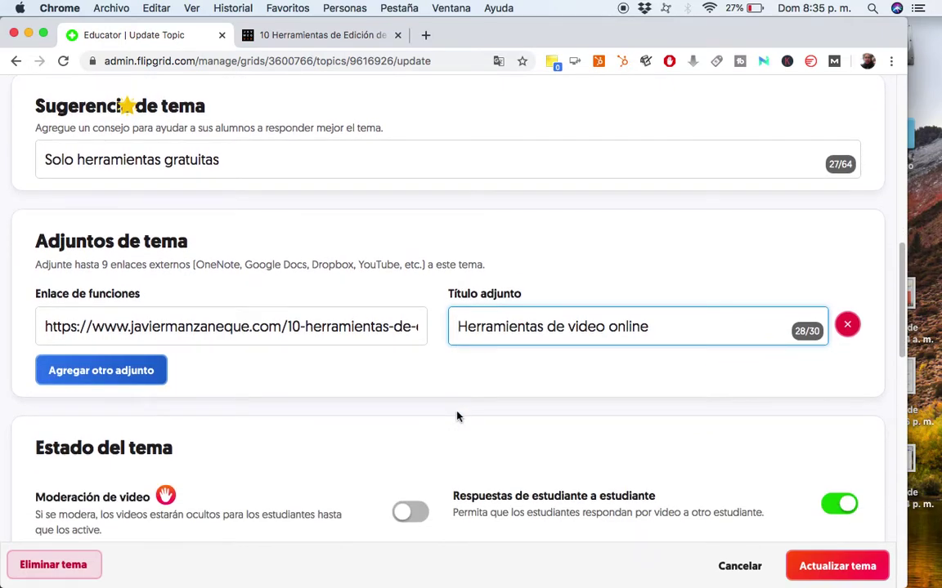
pyautogui.scroll(-2, 457, 416)
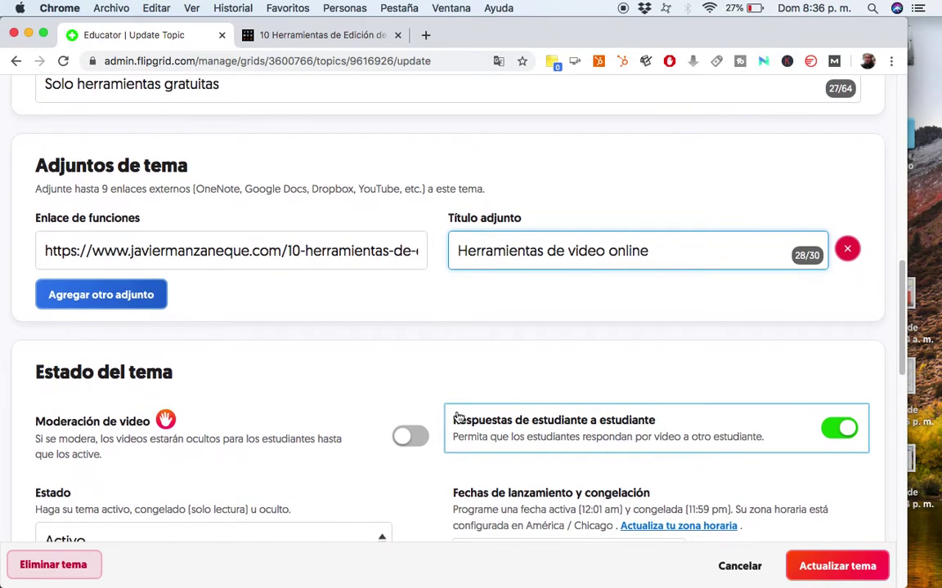
pyautogui.scroll(-5, 458, 418)
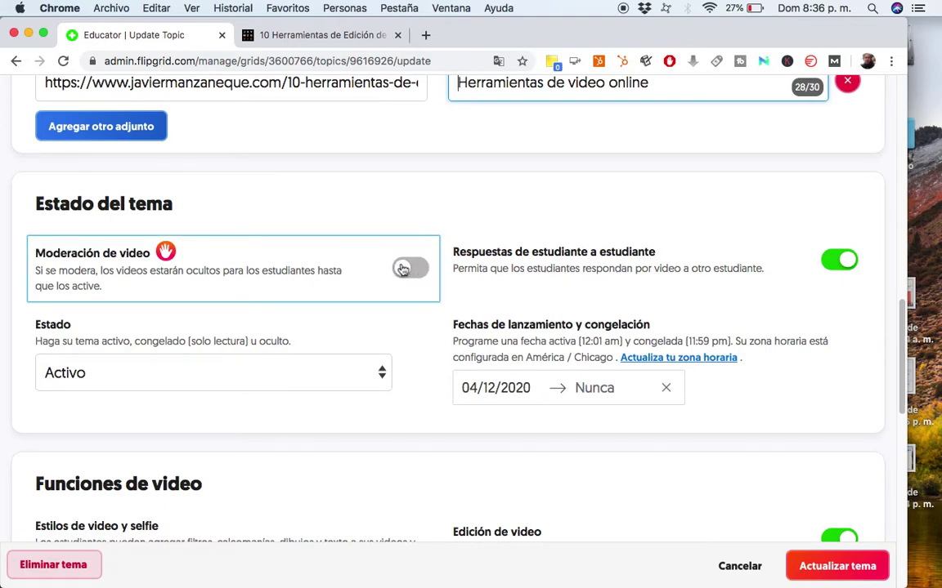
pyautogui.scroll(-2, 362, 279)
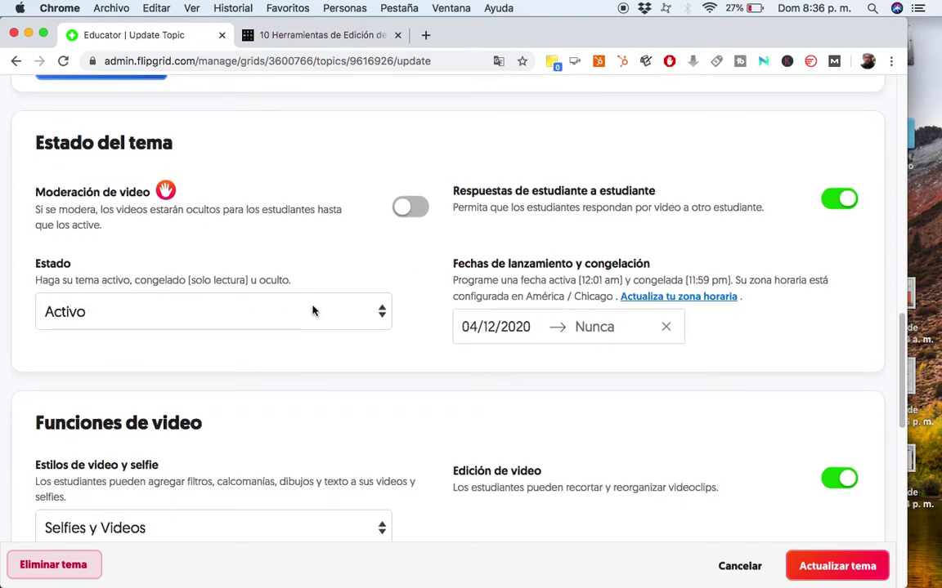
pyautogui.click(375, 315)
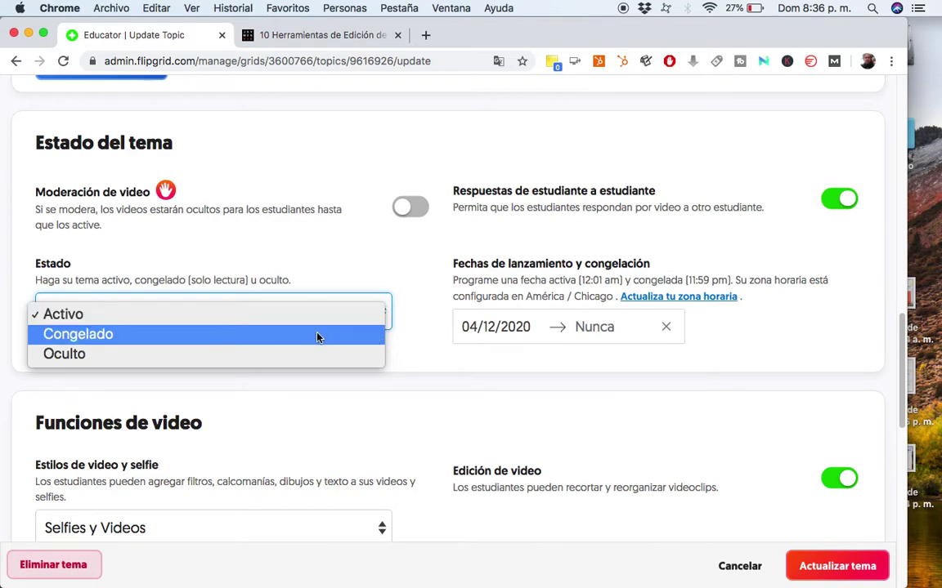
pyautogui.click(409, 343)
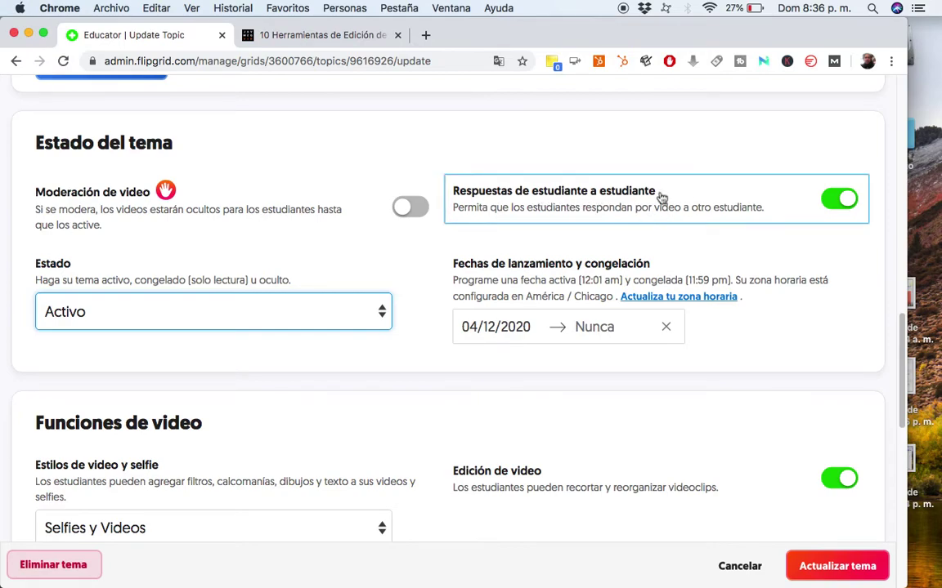
pyautogui.scroll(-5, 777, 217)
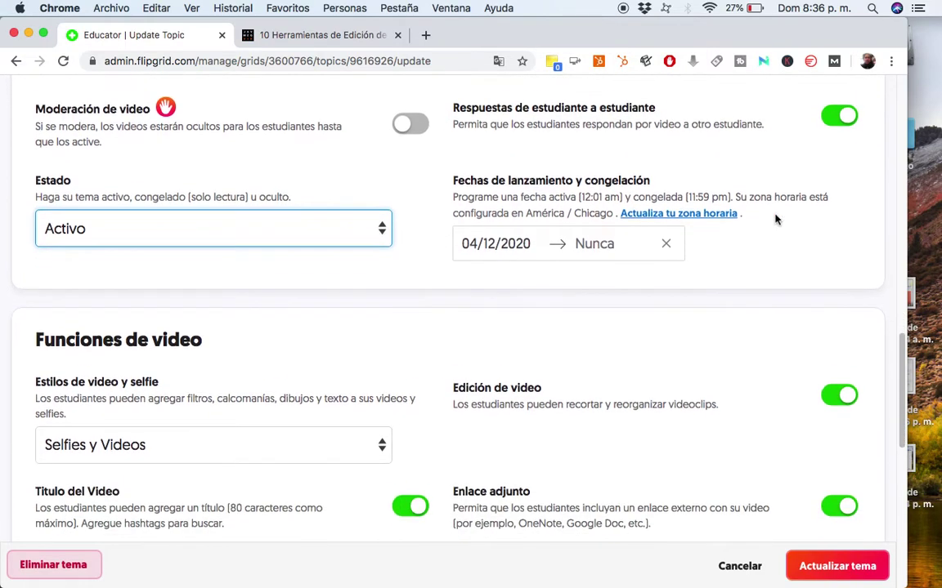
pyautogui.scroll(-5, 777, 219)
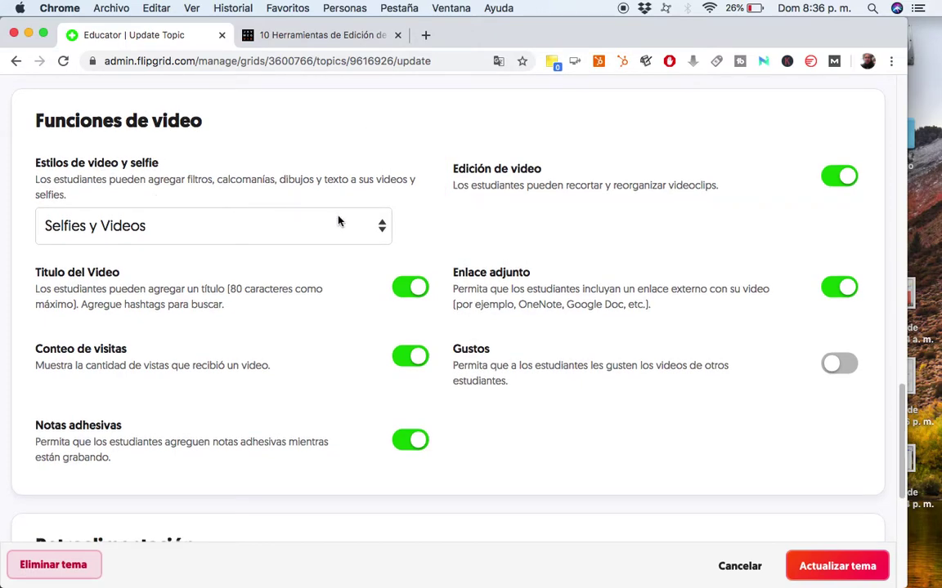
# Keep 'Selfies y Videos' as the video style and switch Gustos on.
pyautogui.click(377, 231)
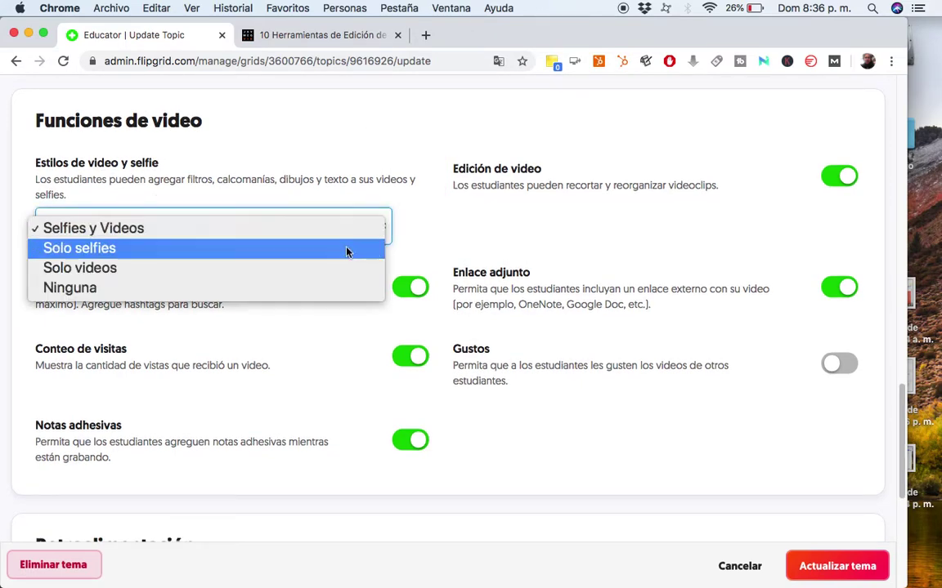
pyautogui.click(431, 193)
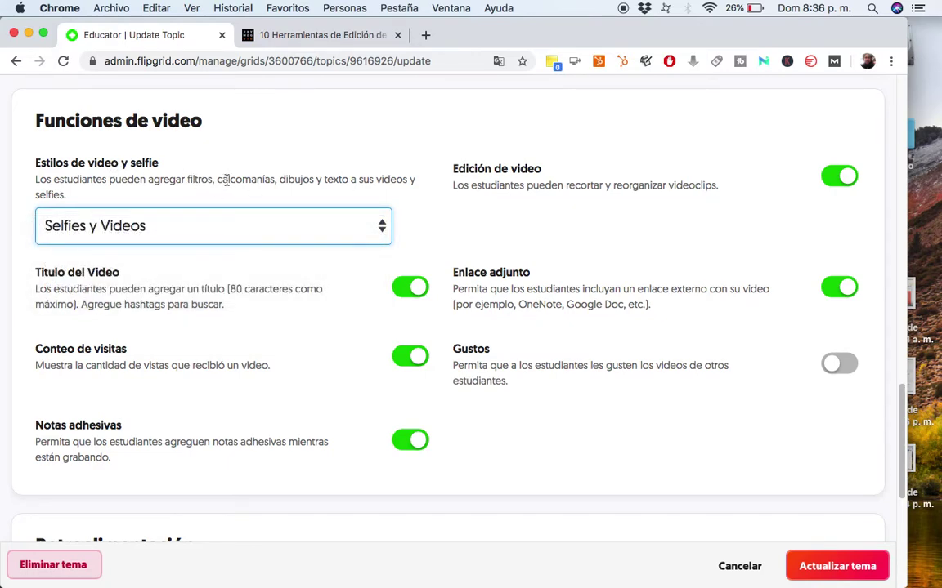
pyautogui.scroll(-2, 250, 238)
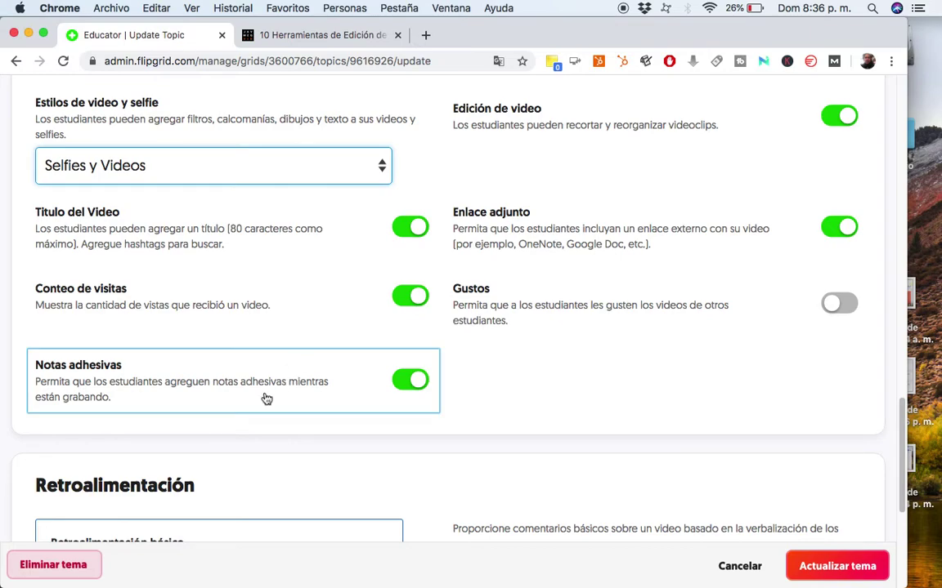
pyautogui.scroll(2, 545, 355)
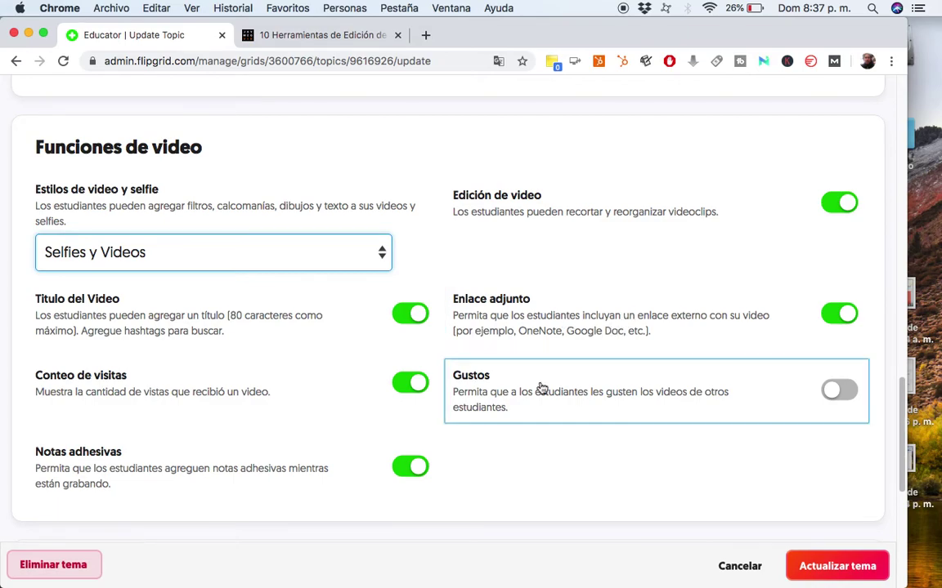
pyautogui.scroll(-2, 621, 435)
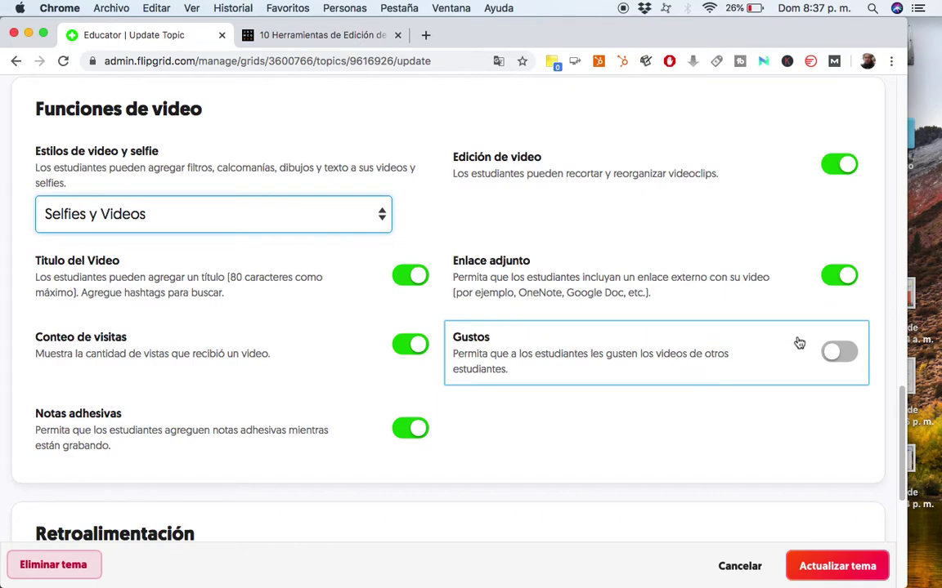
pyautogui.click(833, 349)
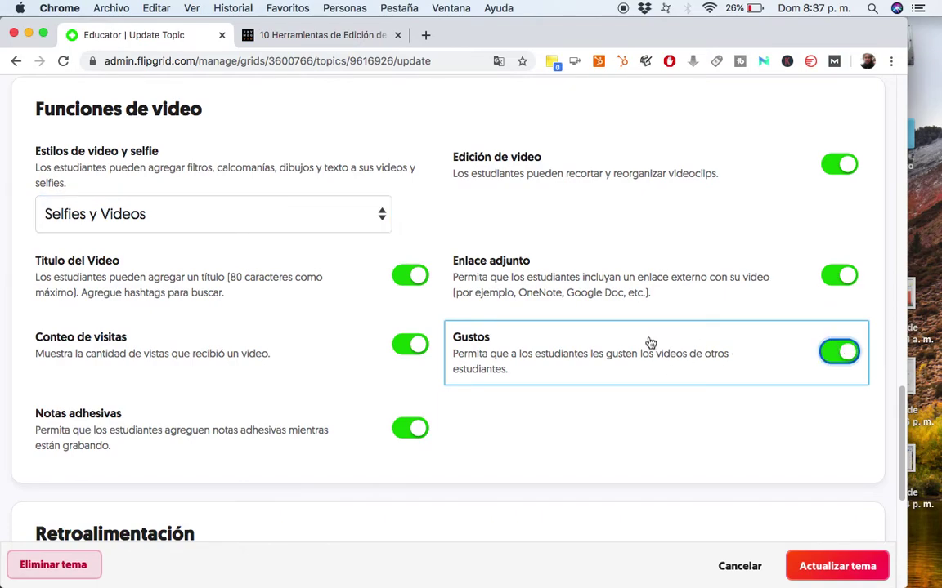
pyautogui.scroll(-5, 656, 358)
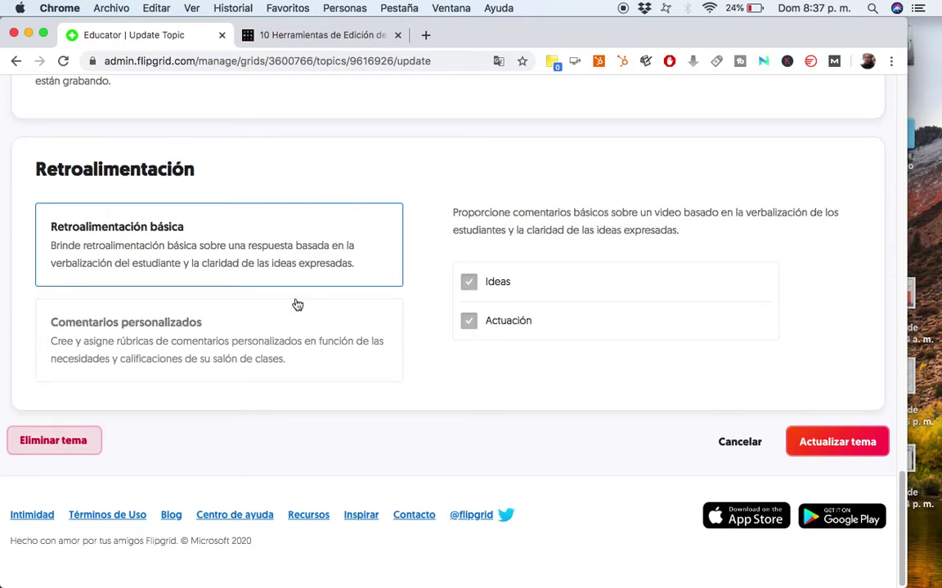
# Switch feedback to custom rubric comments and submit the topic update with Actualizar tema.
pyautogui.click(285, 326)
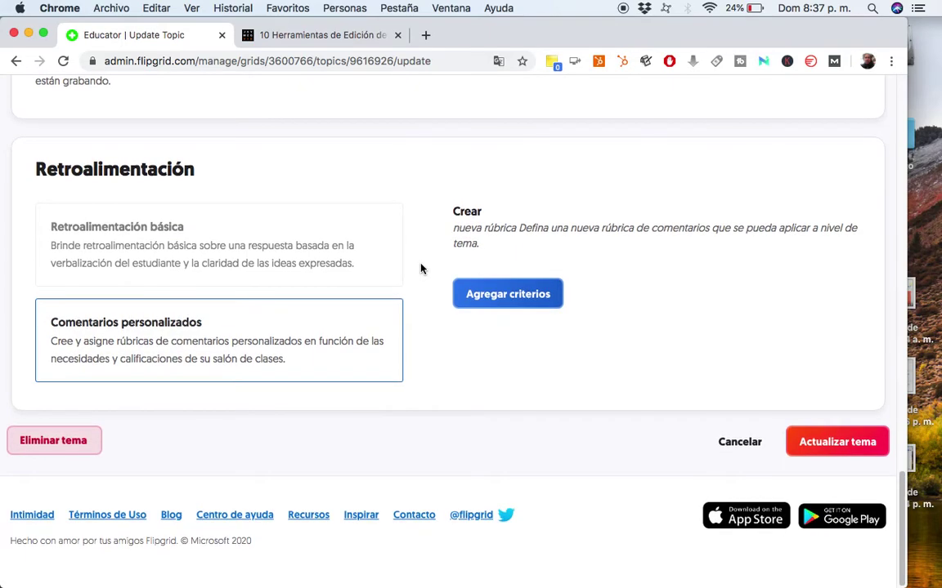
pyautogui.scroll(2, 421, 269)
pyautogui.scroll(10, 421, 269)
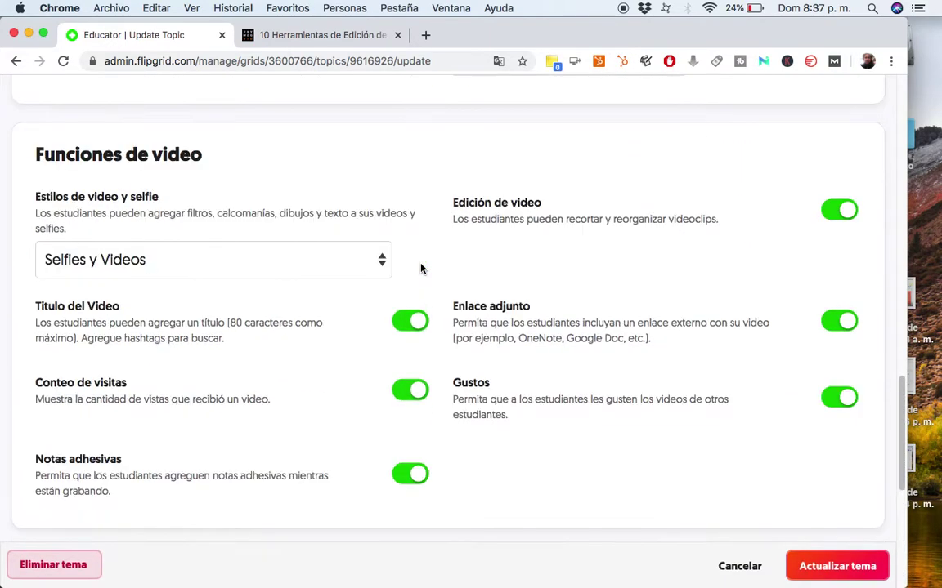
pyautogui.scroll(8, 421, 269)
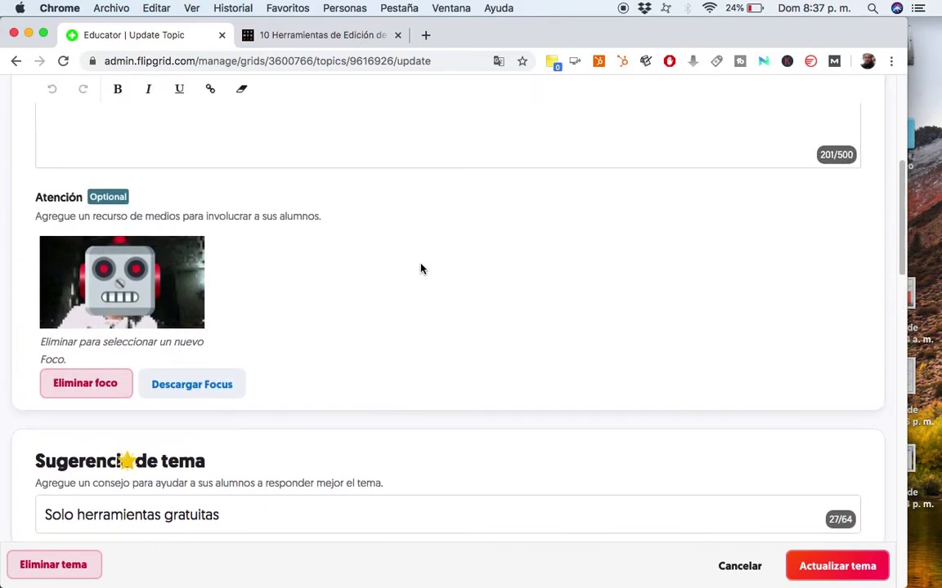
pyautogui.scroll(1, 421, 268)
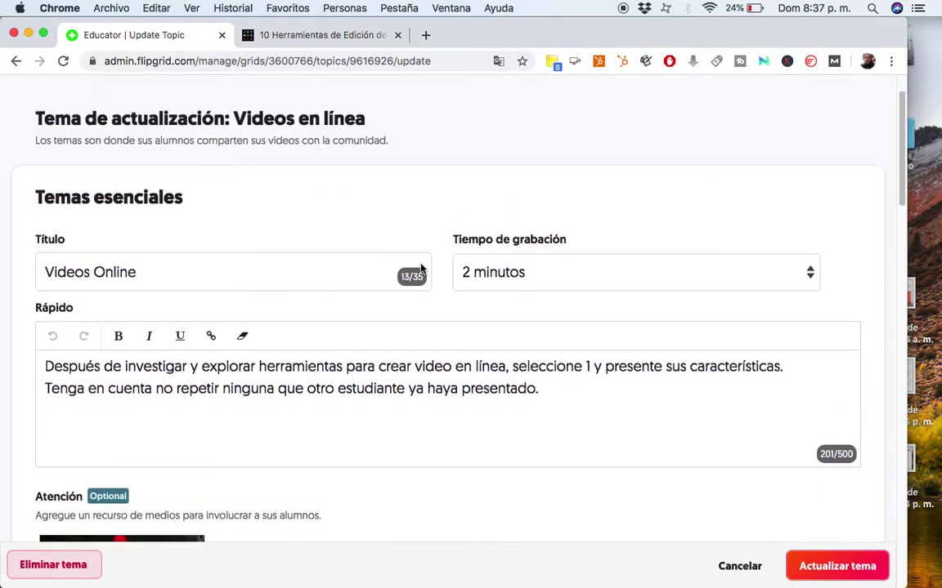
pyautogui.scroll(-15, 421, 269)
pyautogui.scroll(-15, 421, 269)
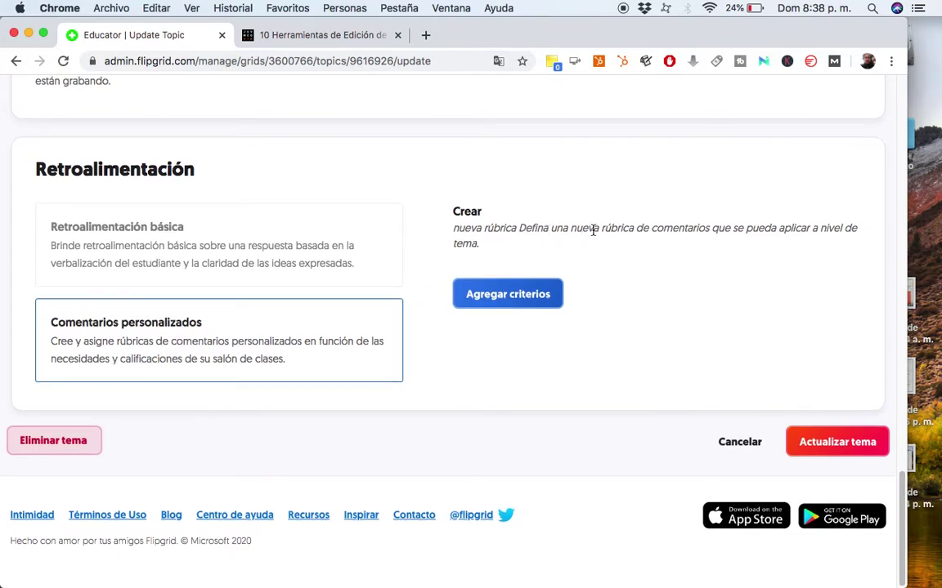
pyautogui.click(833, 442)
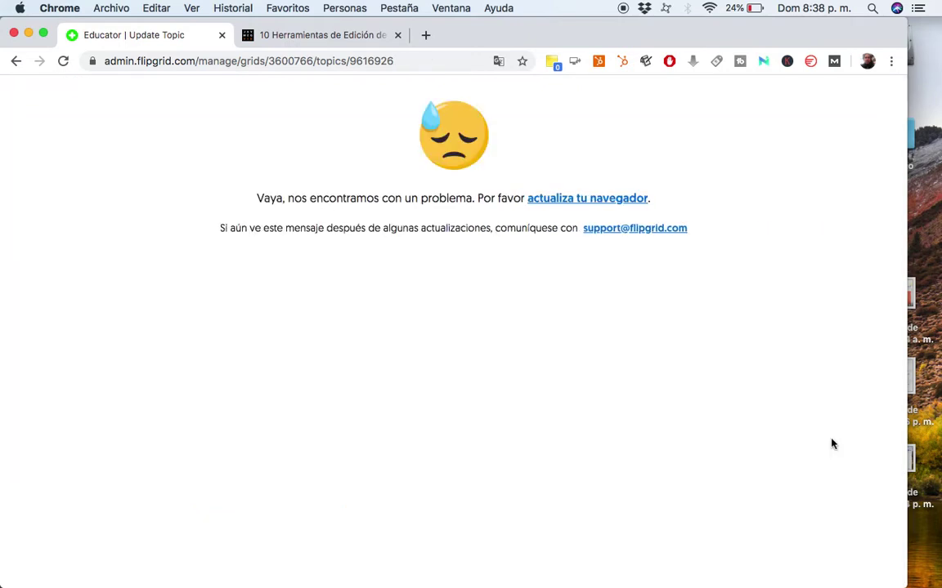
# Reload the 'Videos en linea' topic details page after the error.
pyautogui.click(570, 203)
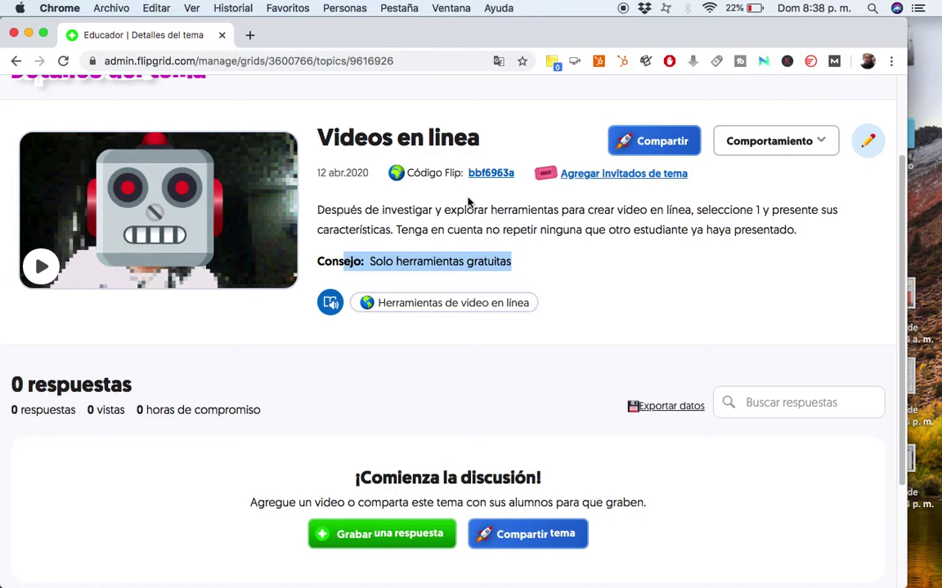
pyautogui.scroll(-2, 329, 232)
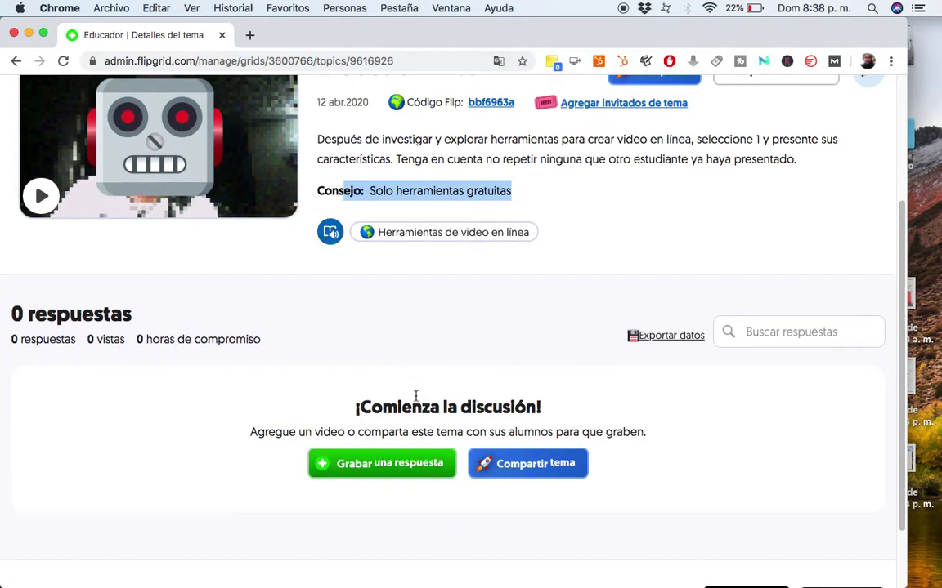
pyautogui.scroll(-3, 415, 395)
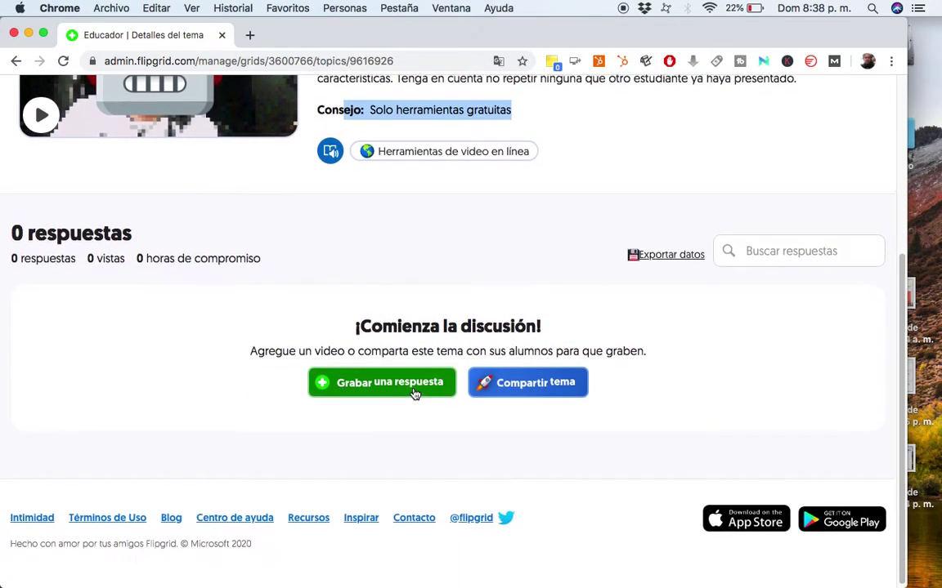
pyautogui.scroll(1, 415, 395)
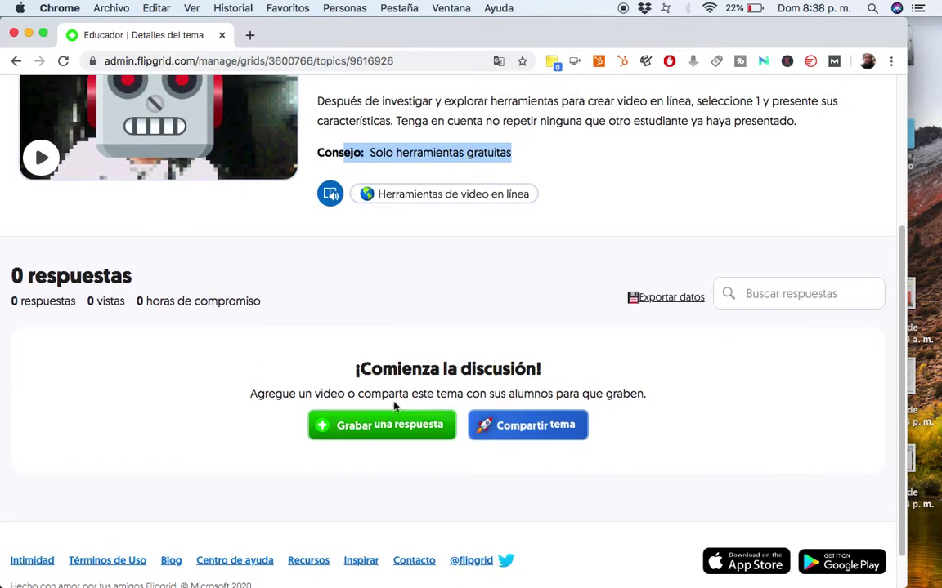
pyautogui.scroll(2, 401, 364)
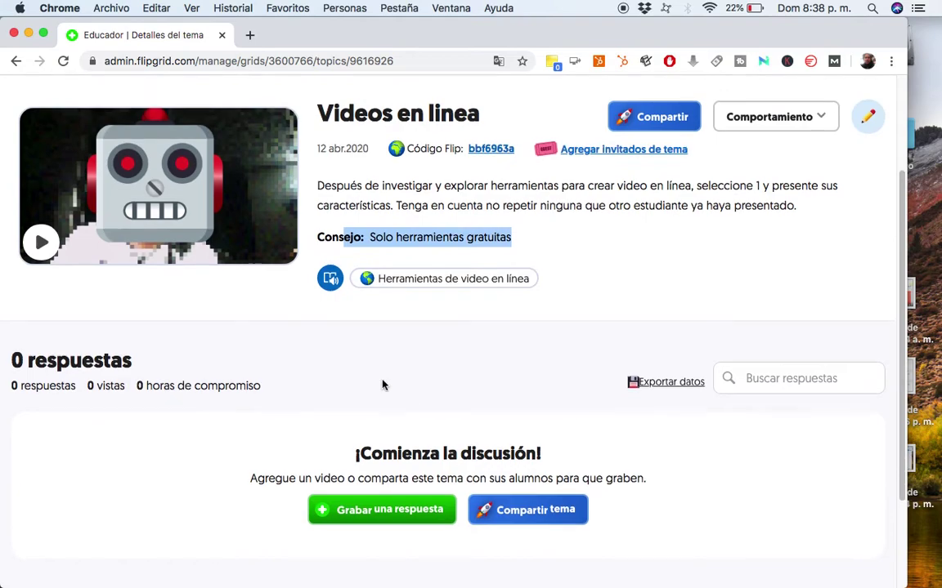
# Play and close the topic's introduction video, then review the description and tip.
pyautogui.click(42, 240)
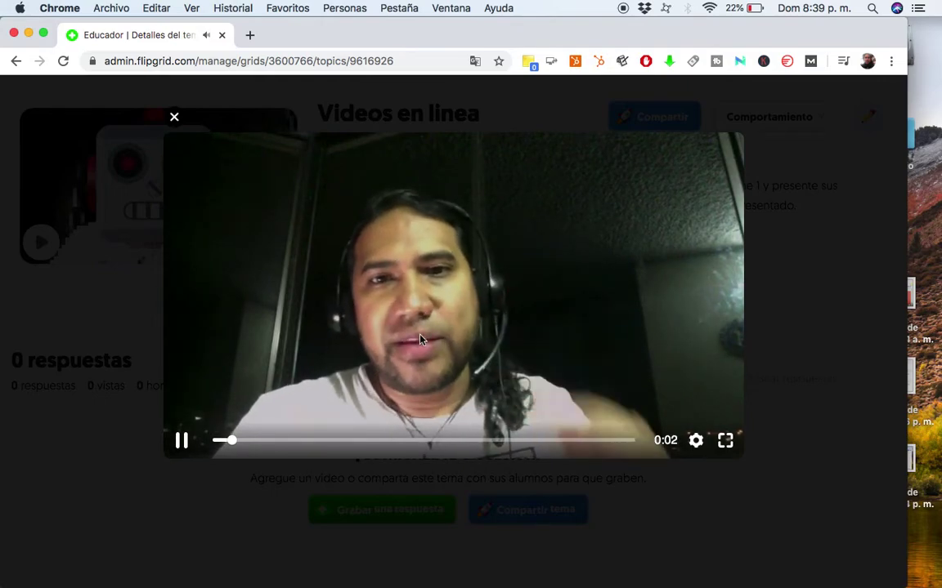
pyautogui.click(174, 117)
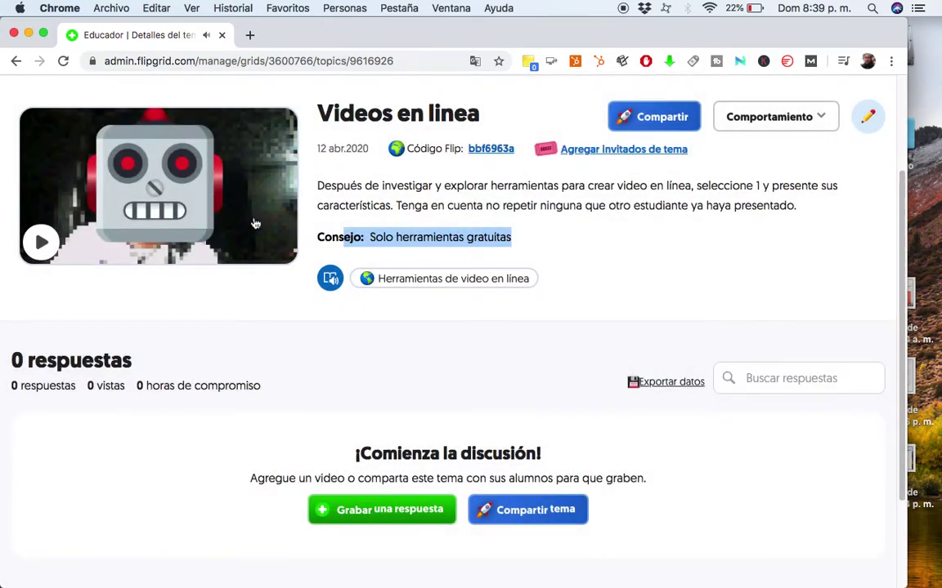
pyautogui.moveTo(338, 186); pyautogui.dragTo(571, 226)
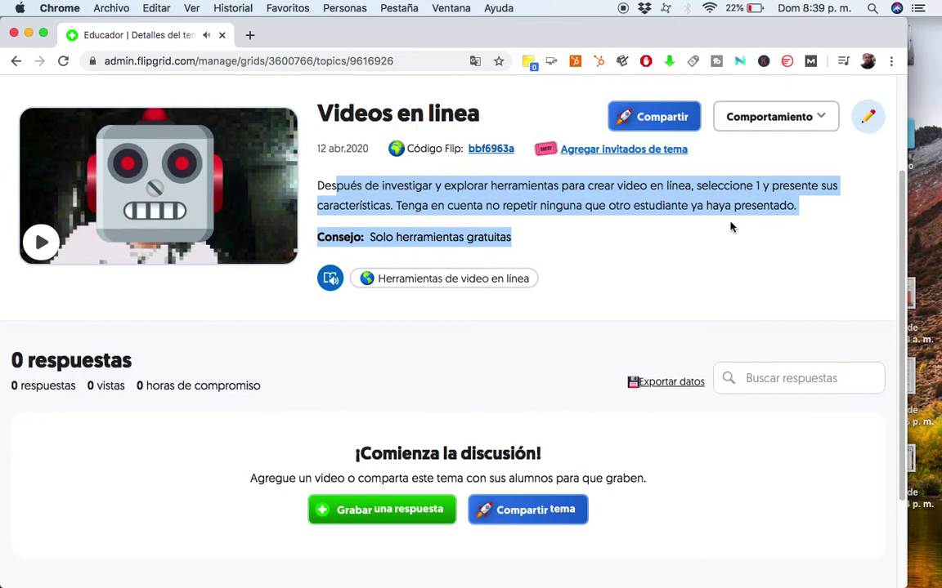
pyautogui.click(576, 236)
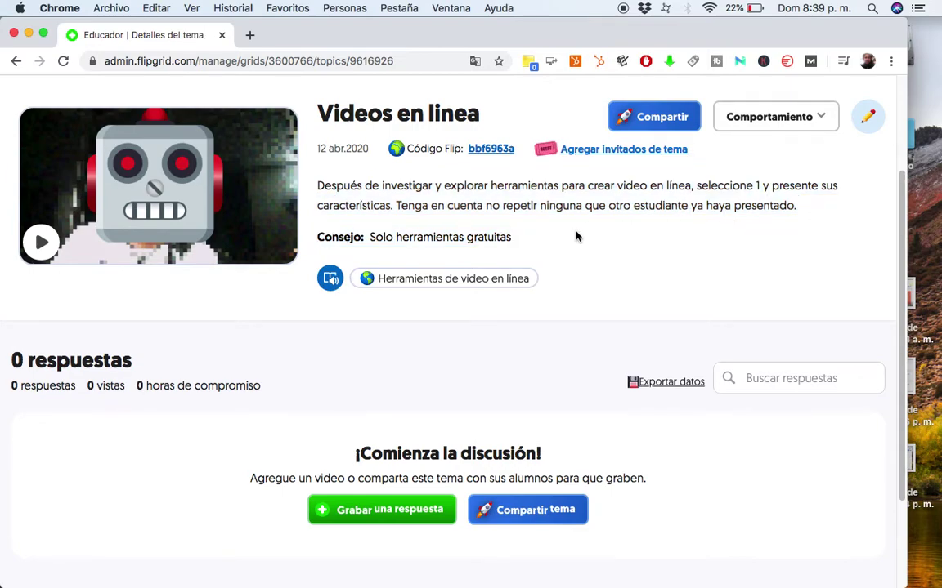
pyautogui.scroll(-3, 575, 236)
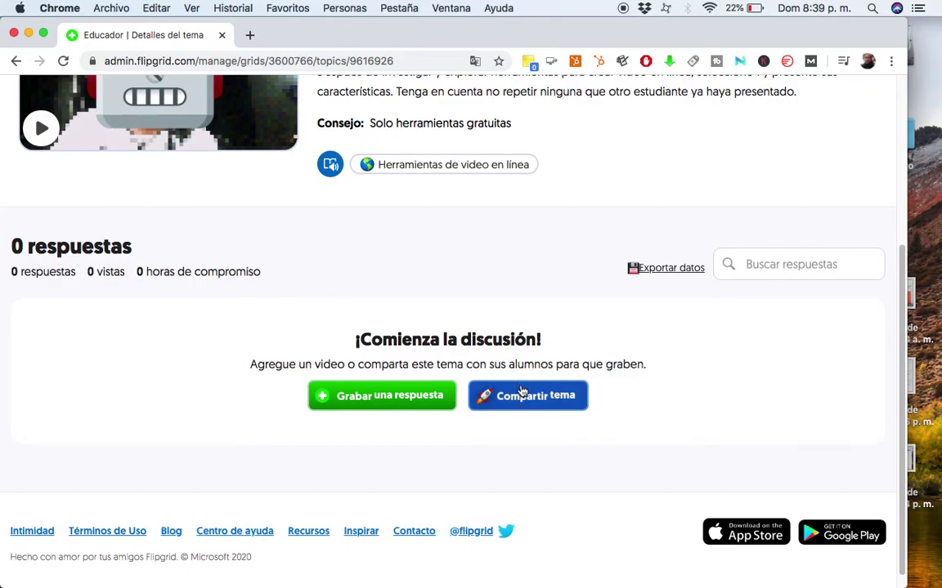
pyautogui.scroll(7, 521, 390)
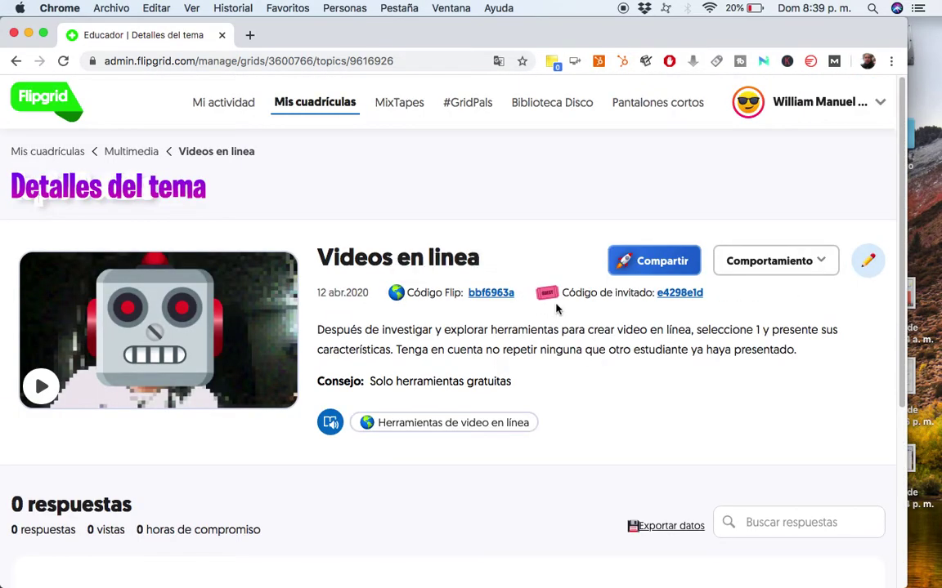
# Copy the Videos en linea topic link from its sharing options.
pyautogui.click(637, 263)
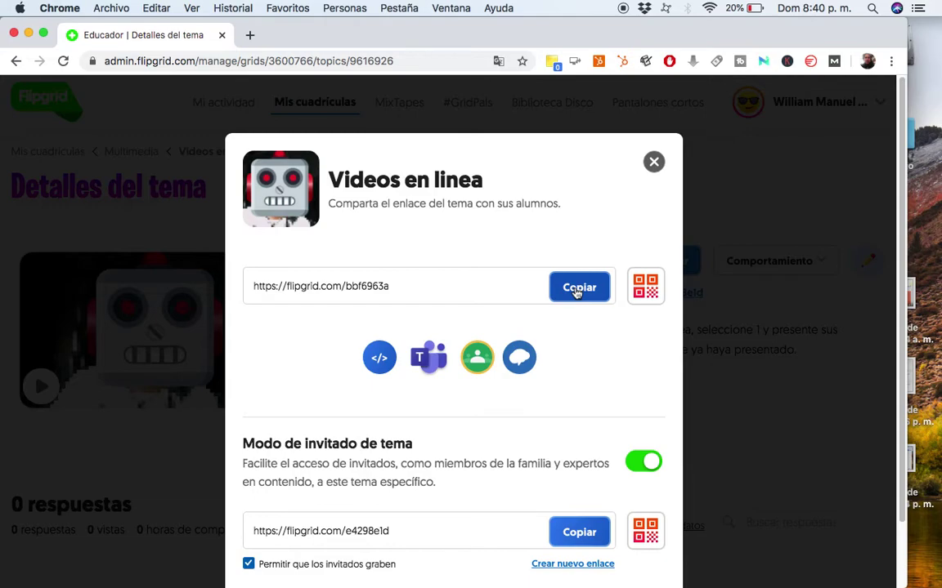
pyautogui.click(577, 293)
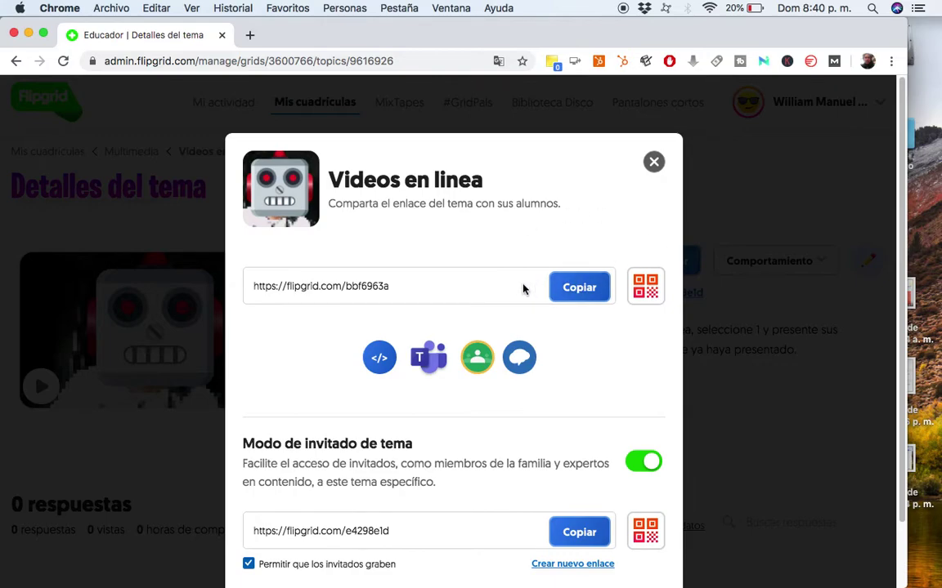
pyautogui.scroll(-3, 516, 292)
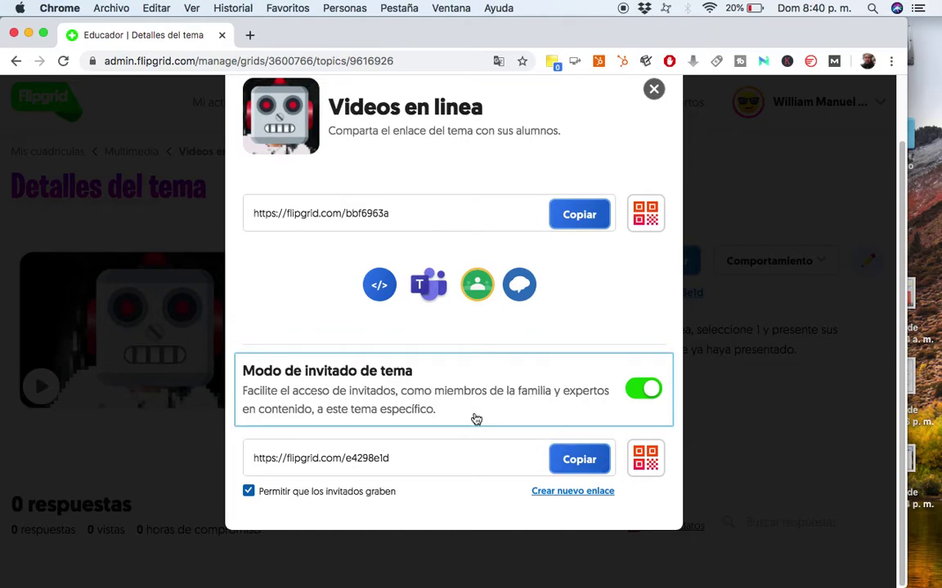
# Switch 'Permitir que los invitados graben' off and back on, close the share window, and open Chrome's menu.
pyautogui.click(249, 492)
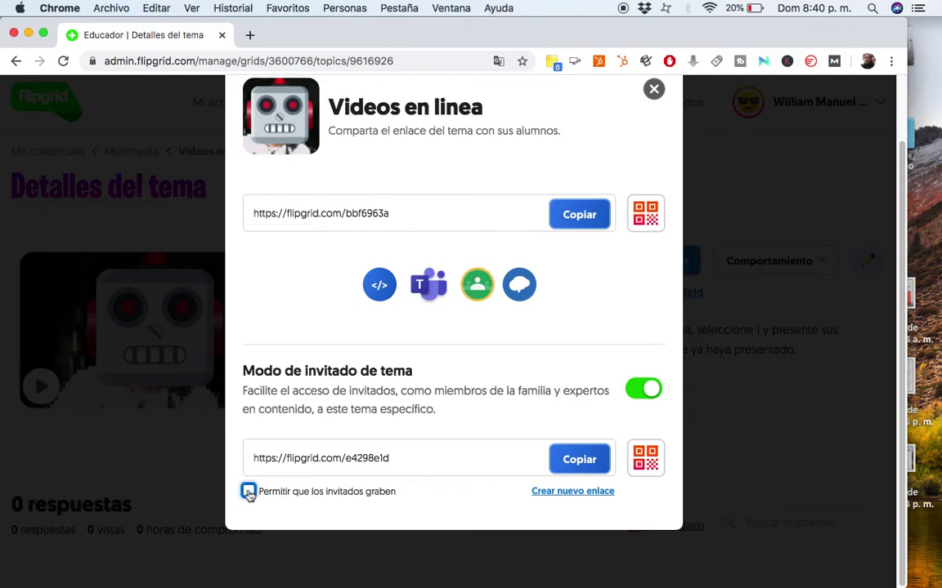
pyautogui.click(248, 491)
pyautogui.scroll(3, 494, 389)
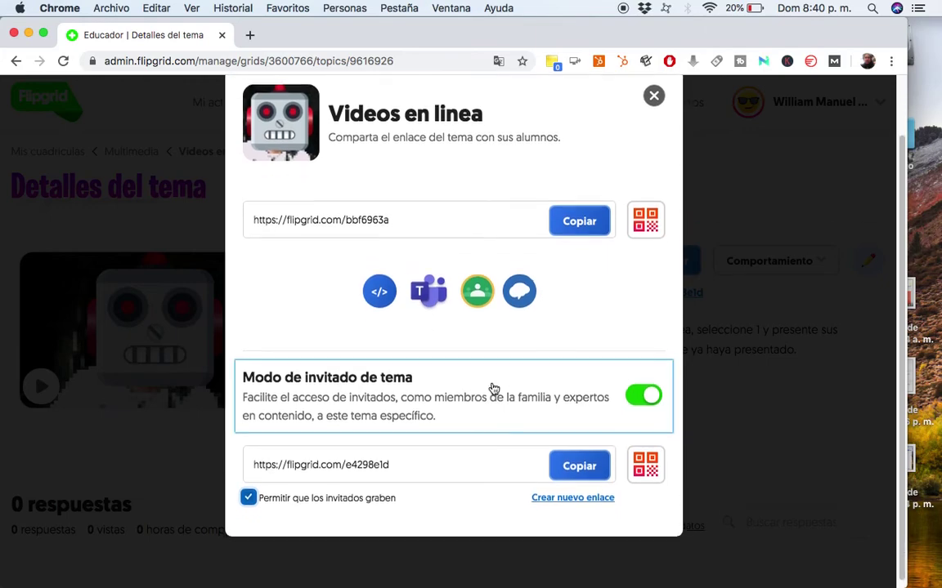
pyautogui.scroll(2, 494, 389)
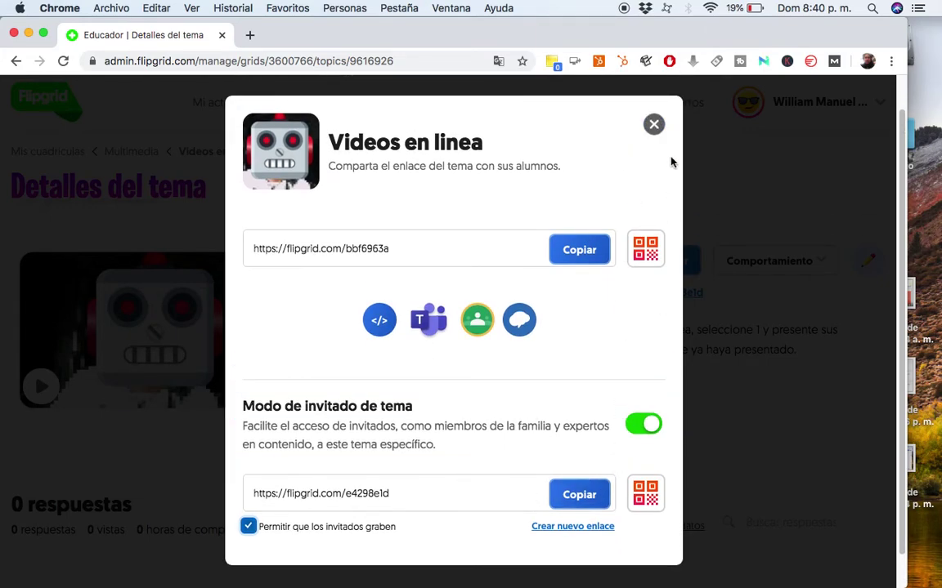
pyautogui.click(654, 124)
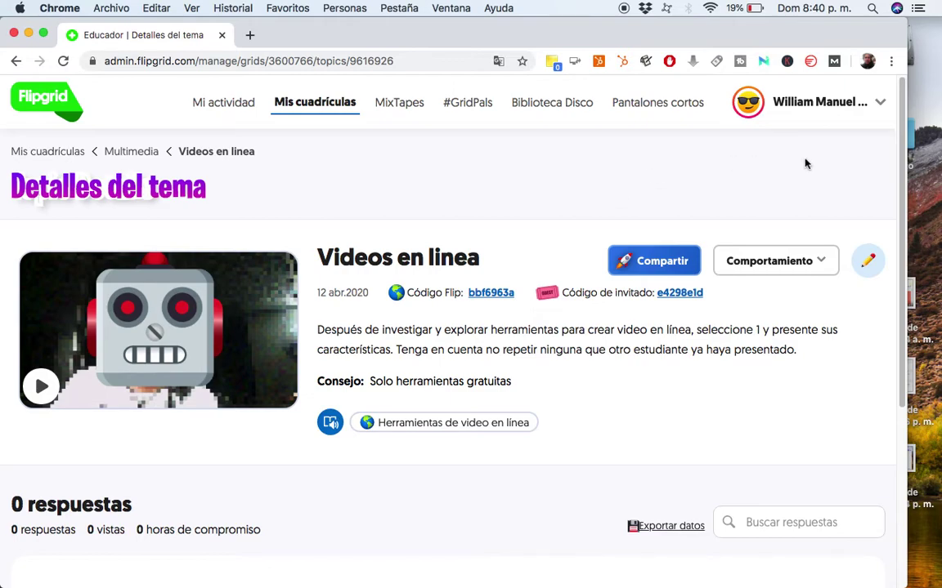
pyautogui.click(891, 60)
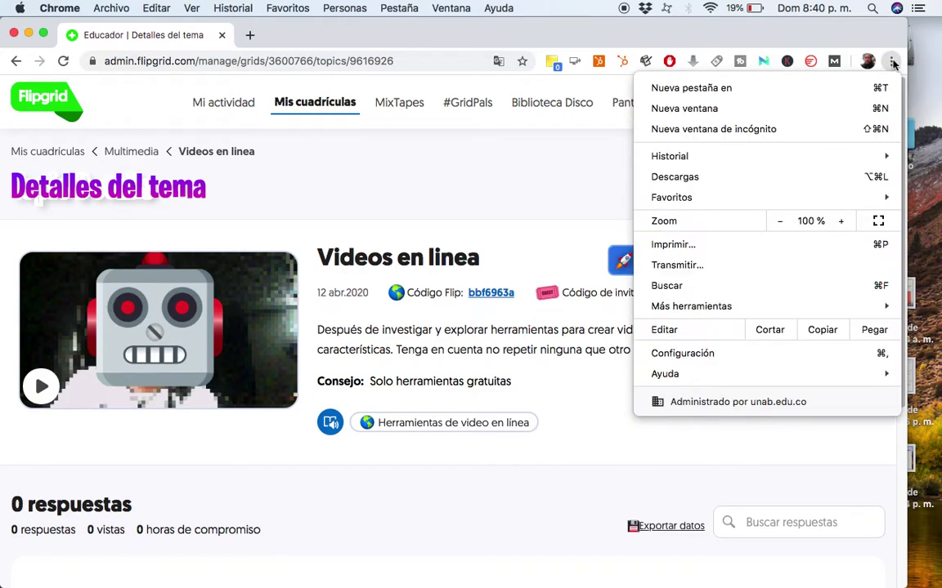
pyautogui.click(770, 131)
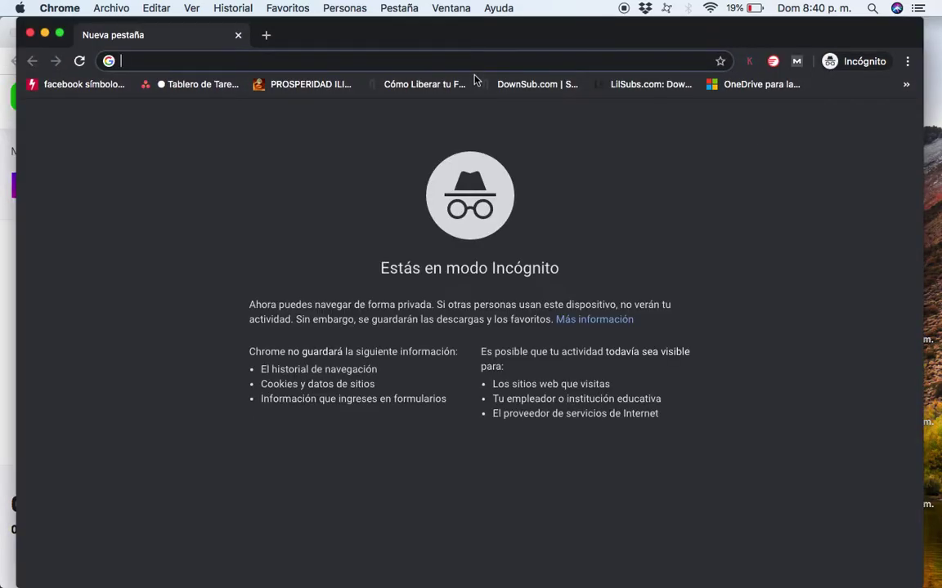
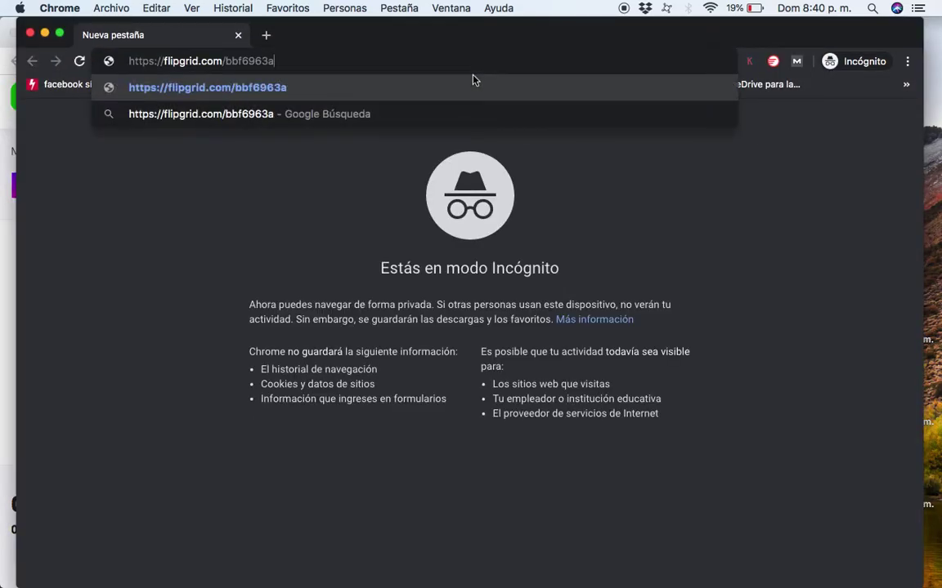
pyautogui.press('Return')
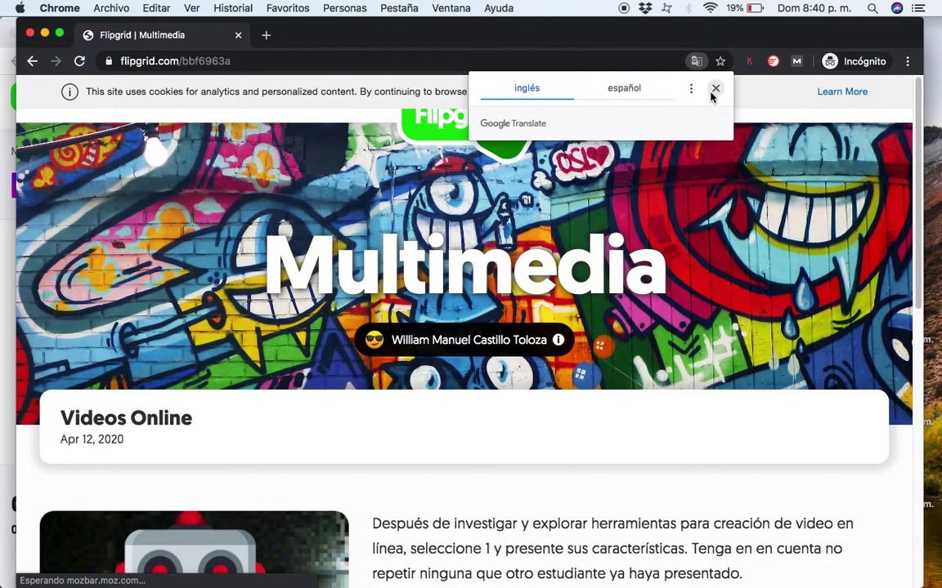
pyautogui.click(713, 89)
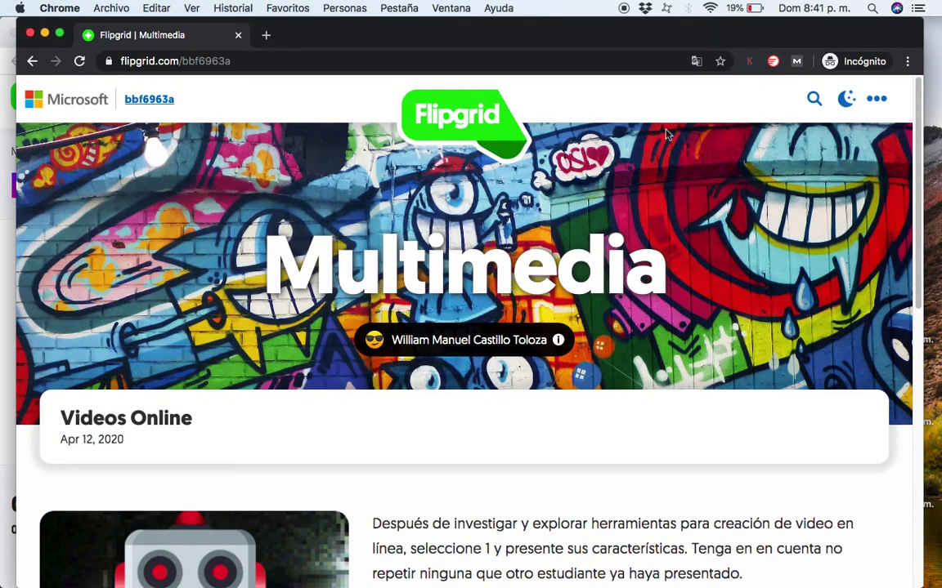
pyautogui.scroll(-5, 606, 248)
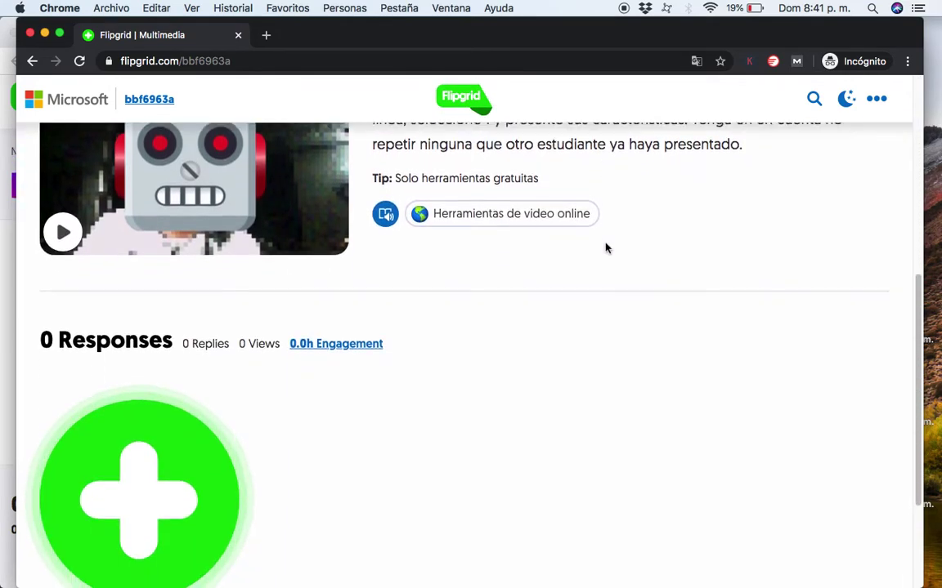
pyautogui.scroll(2, 605, 247)
pyautogui.scroll(-5, 606, 248)
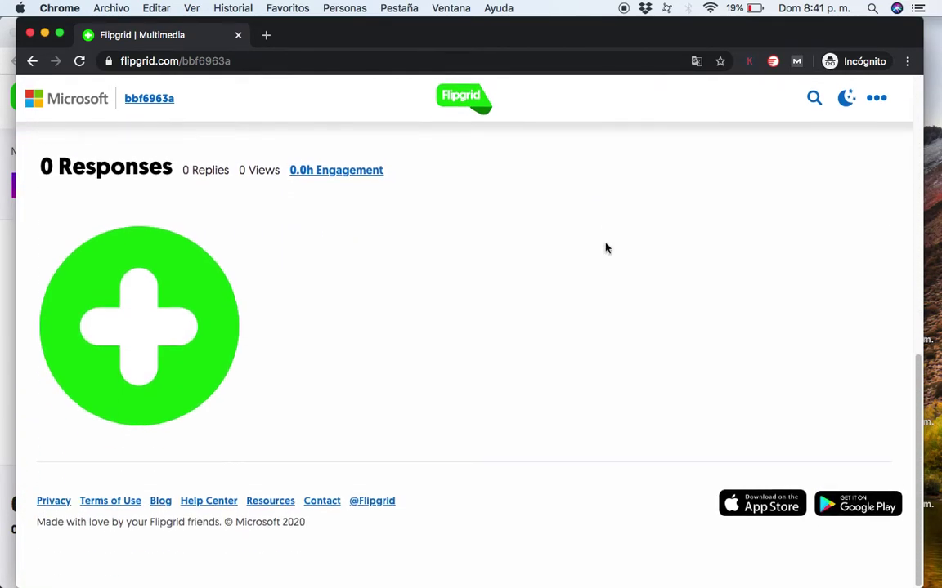
pyautogui.scroll(2, 605, 247)
pyautogui.scroll(6, 606, 247)
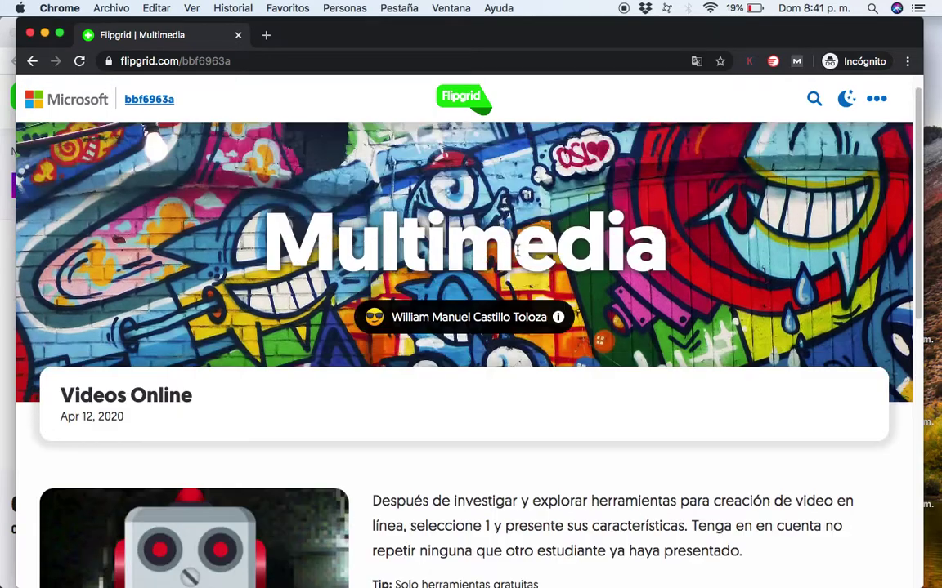
pyautogui.scroll(-2, 548, 254)
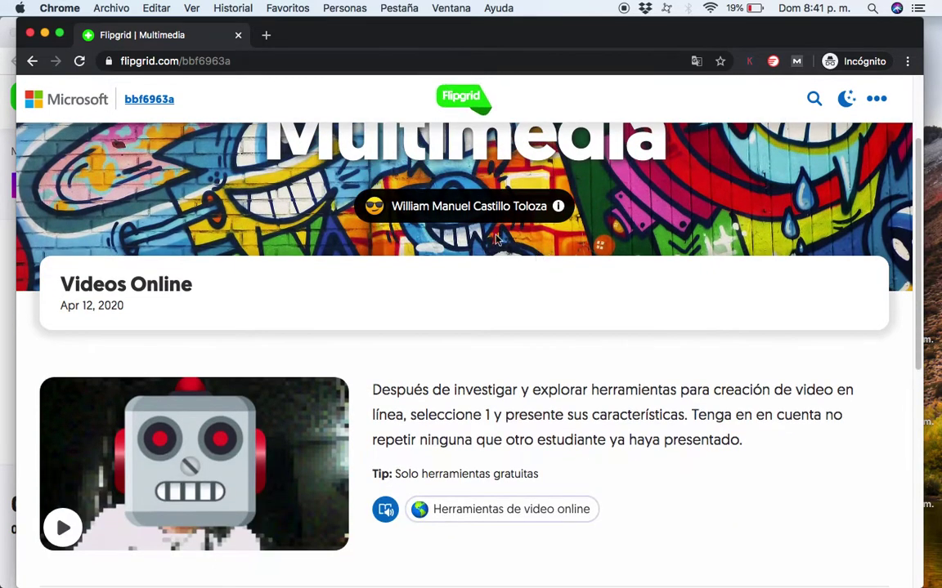
pyautogui.scroll(-1, 470, 215)
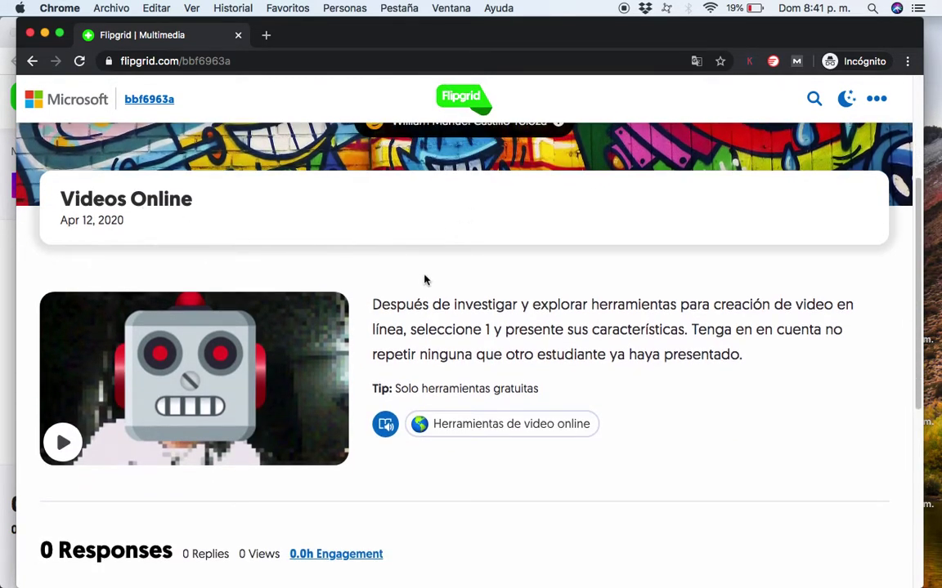
pyautogui.scroll(-1, 424, 280)
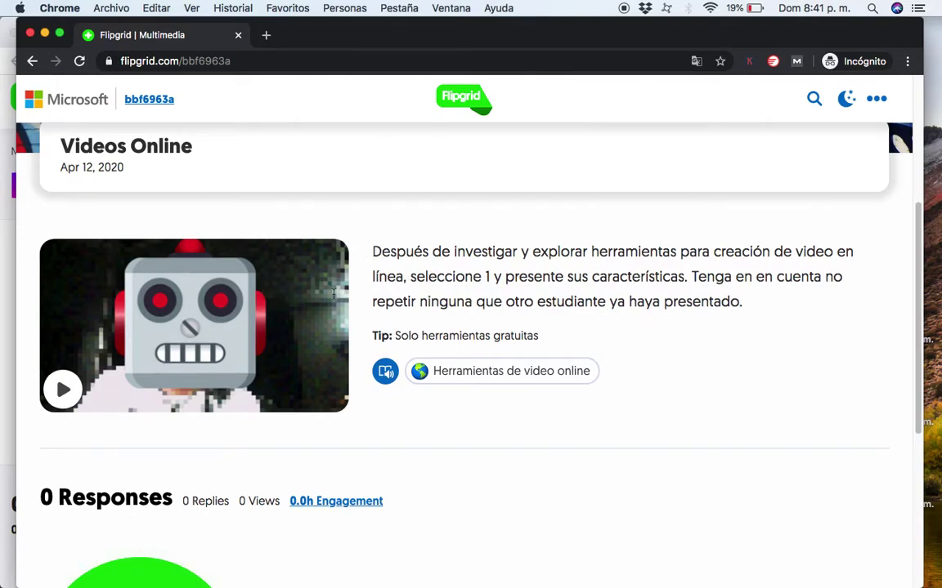
pyautogui.scroll(-4, 333, 293)
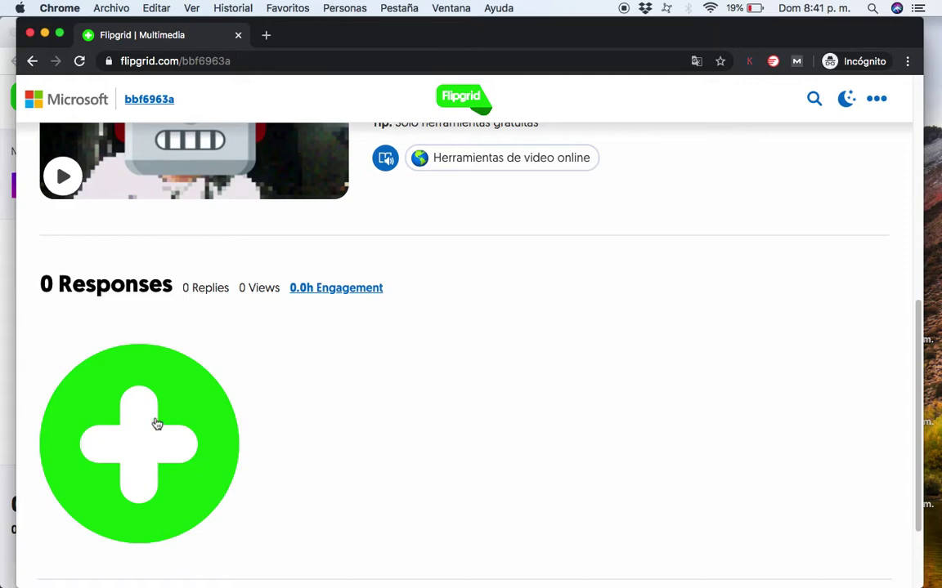
pyautogui.scroll(-1, 156, 425)
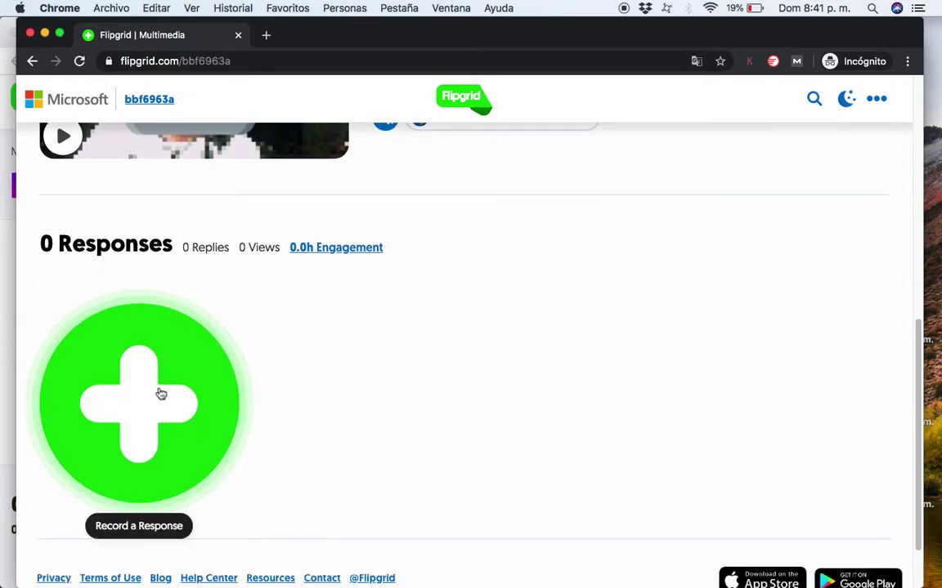
pyautogui.scroll(10, 561, 401)
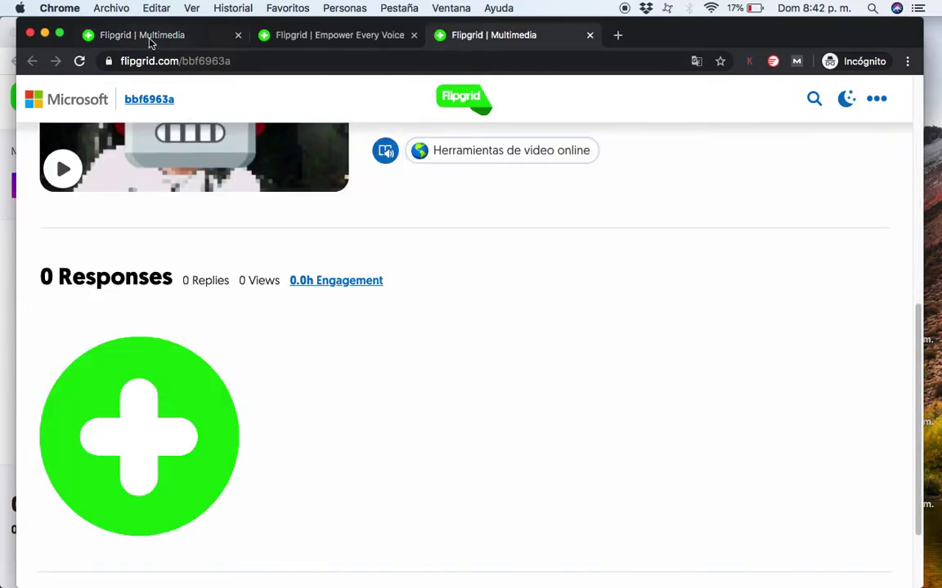
pyautogui.hotkey('ctrl', 'Up')
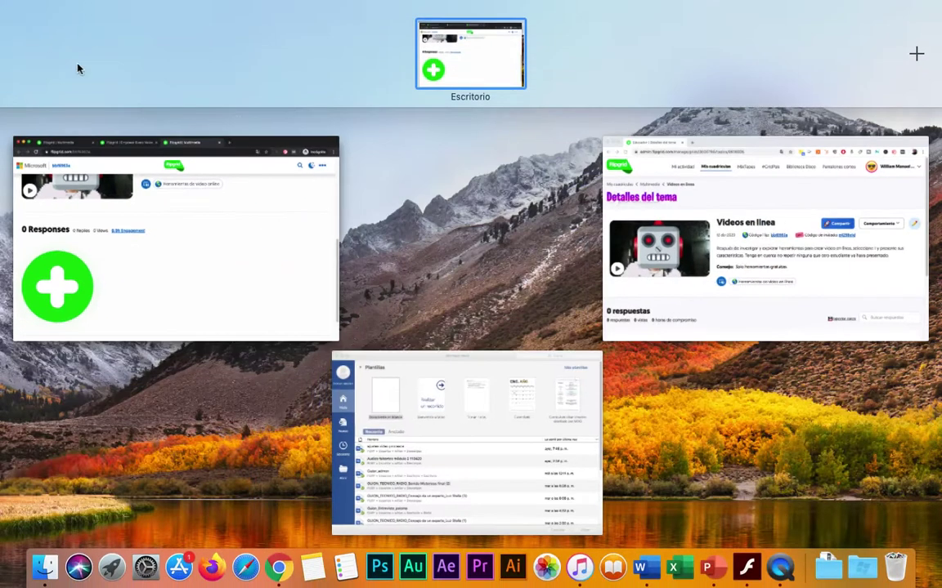
pyautogui.click(728, 222)
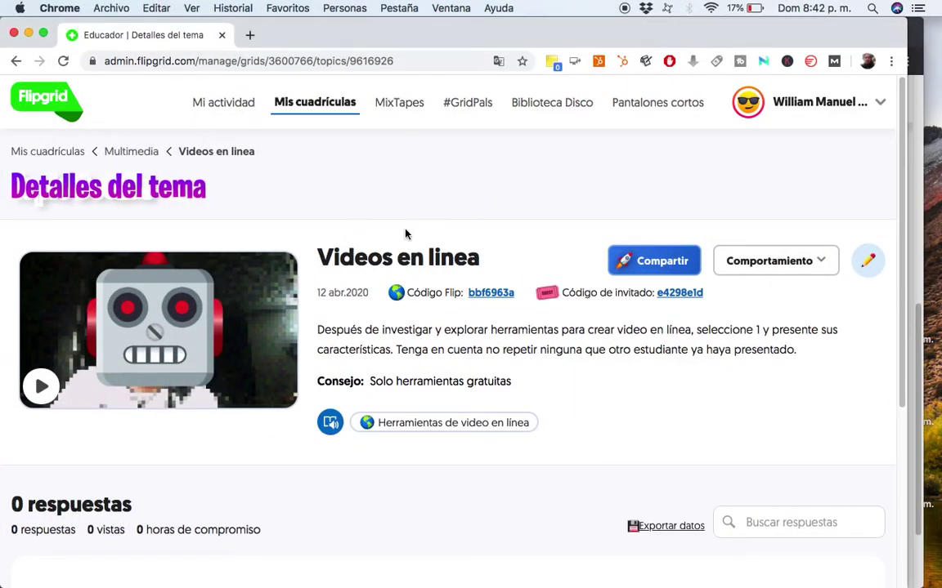
pyautogui.hotkey('ctrl', 'Up')
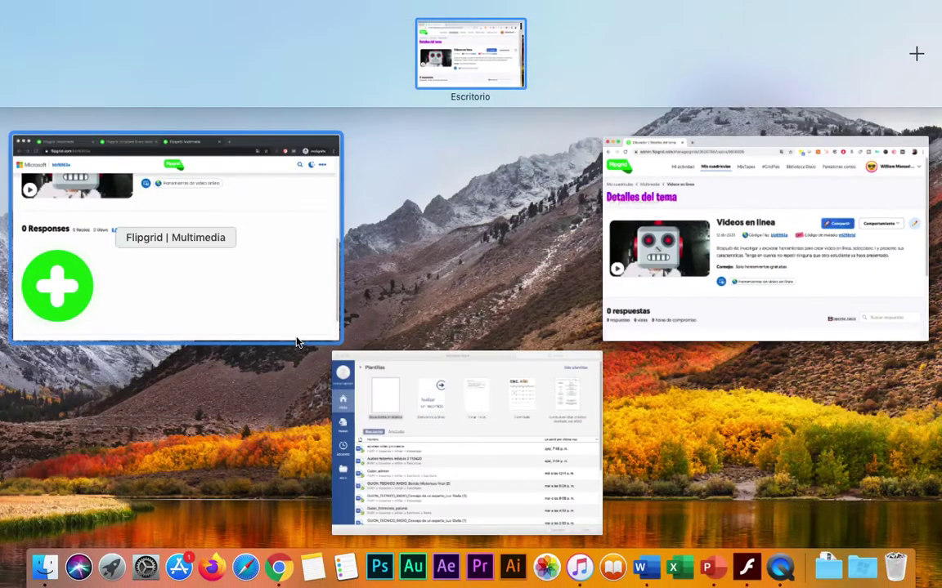
pyautogui.click(277, 309)
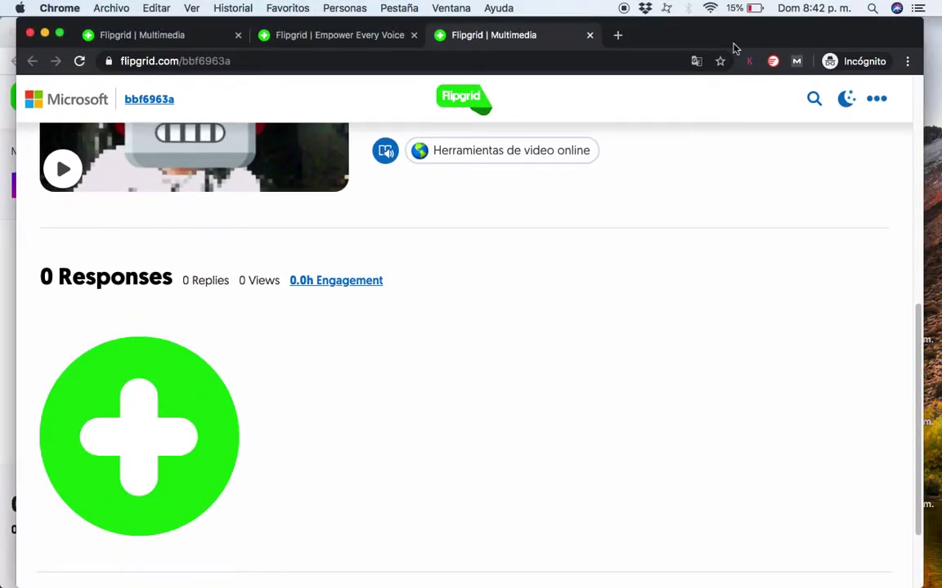
# Start a response and sign in with the saved Google account and its password.
pyautogui.click(137, 423)
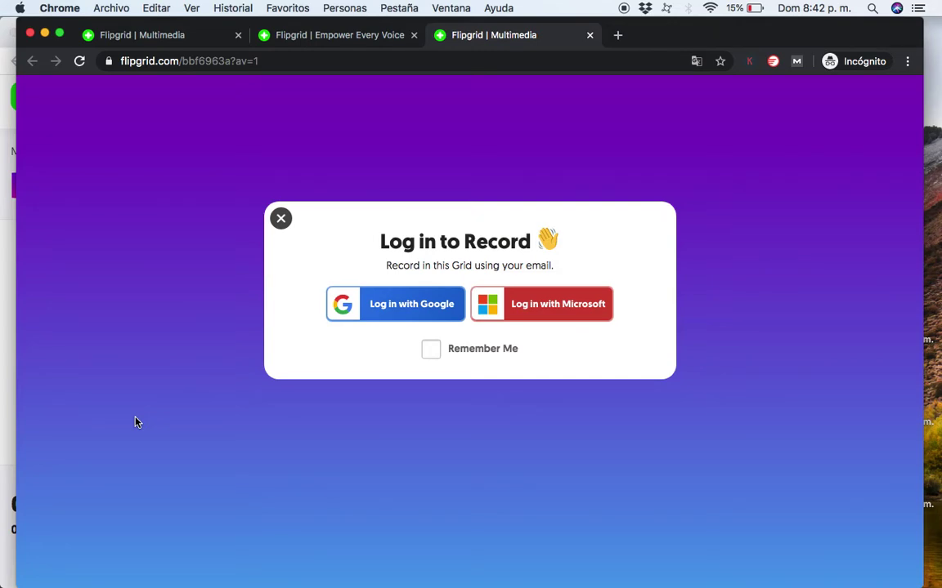
pyautogui.click(390, 303)
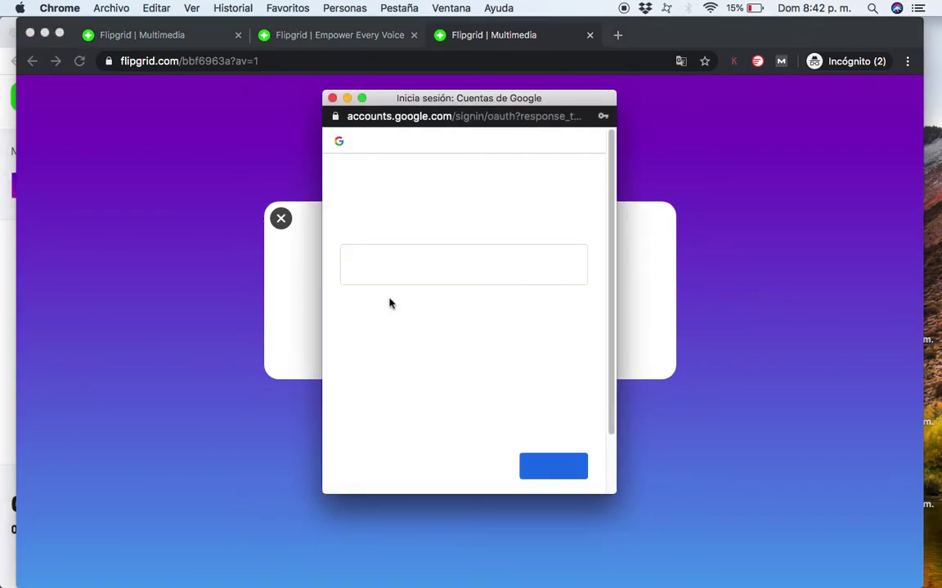
pyautogui.click(437, 265)
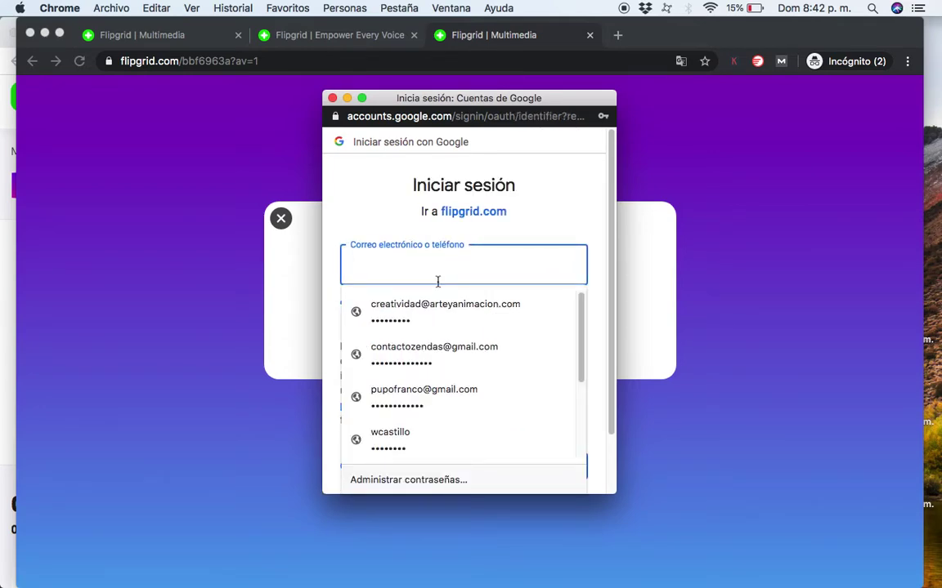
pyautogui.click(441, 309)
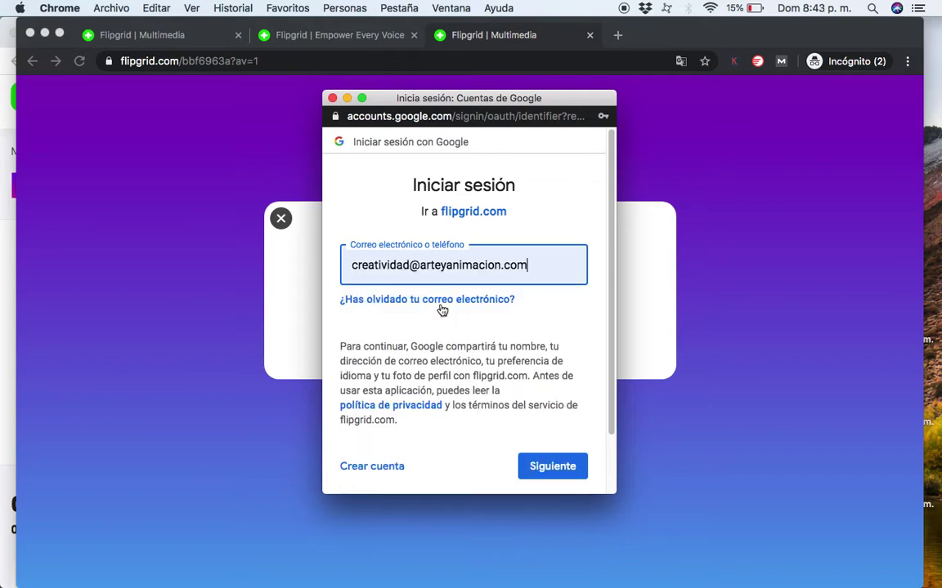
pyautogui.click(548, 468)
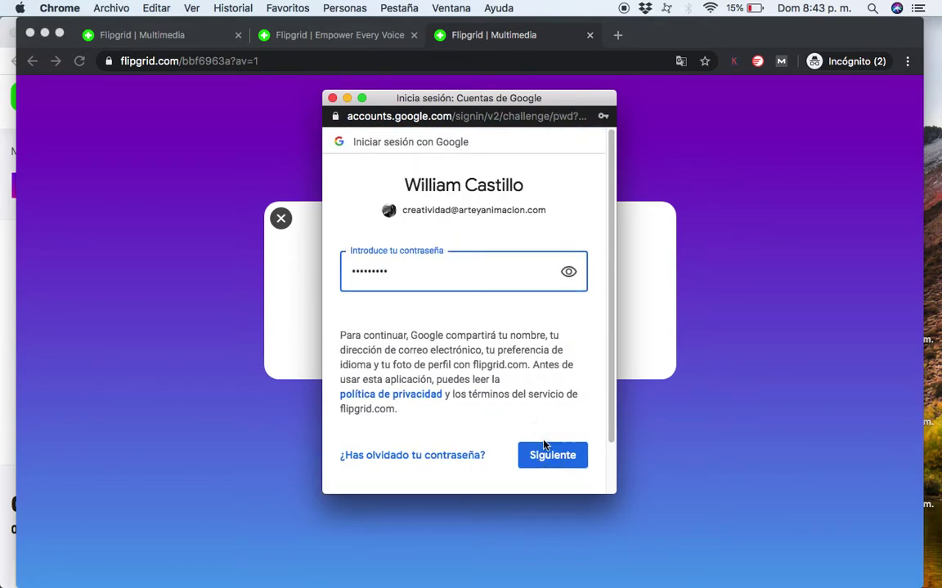
pyautogui.click(547, 459)
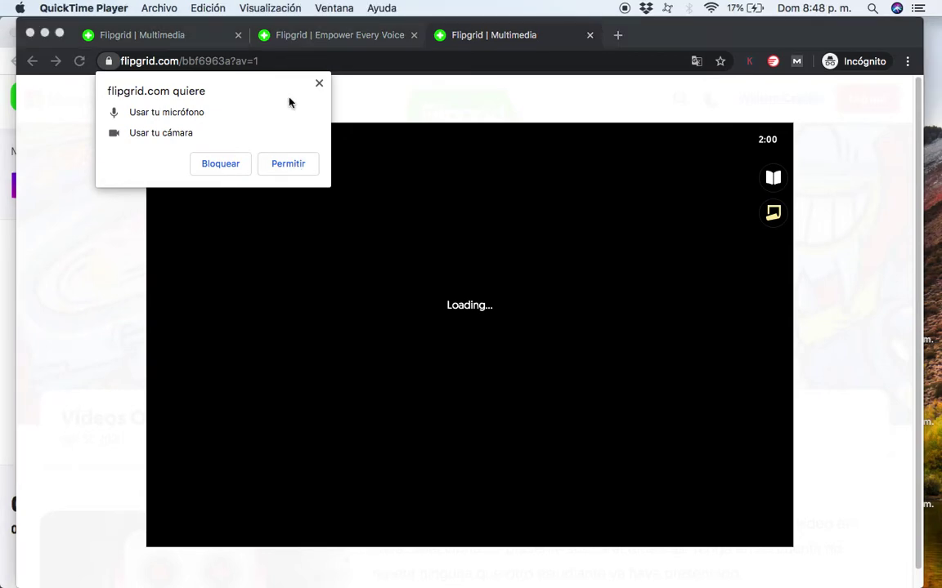
# Allow camera and microphone, then caption the video with the presenter's handle in the lower right.
pyautogui.click(287, 168)
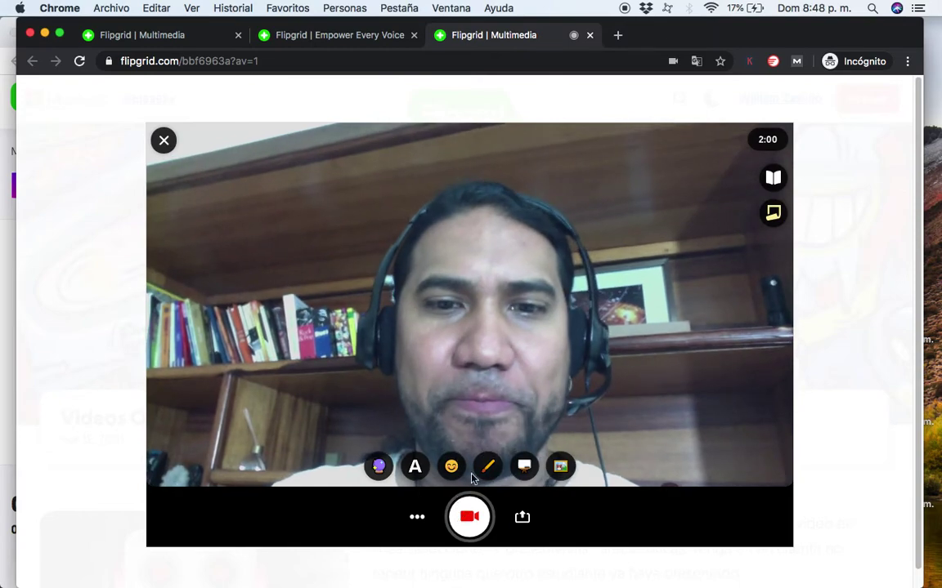
pyautogui.click(418, 466)
pyautogui.click(463, 345)
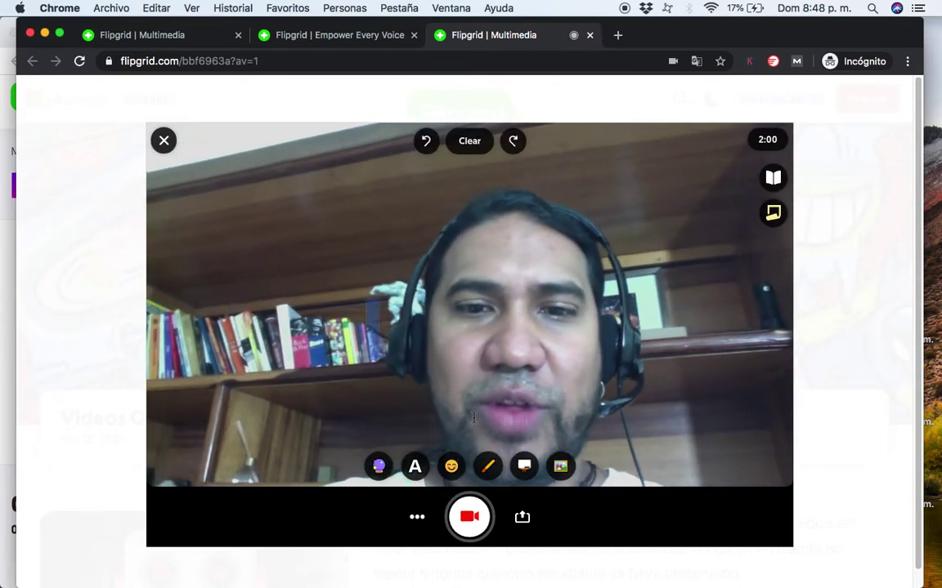
pyautogui.write('@')
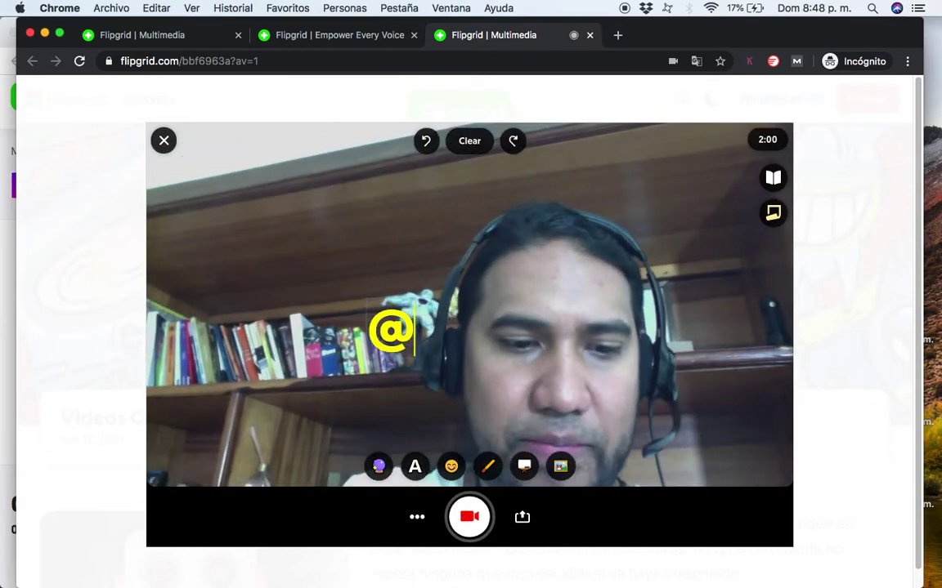
pyautogui.write('wyllcast')
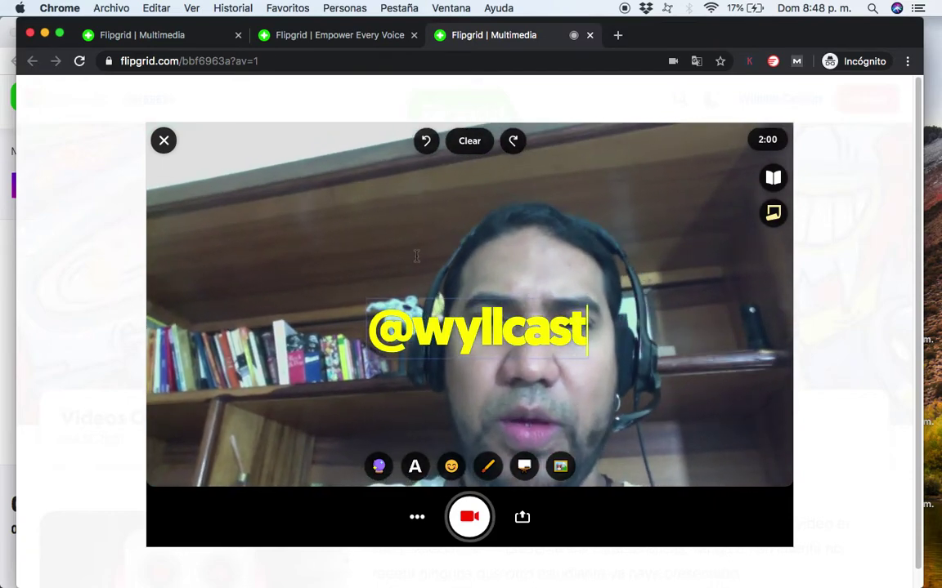
pyautogui.moveTo(387, 325); pyautogui.dragTo(574, 447)
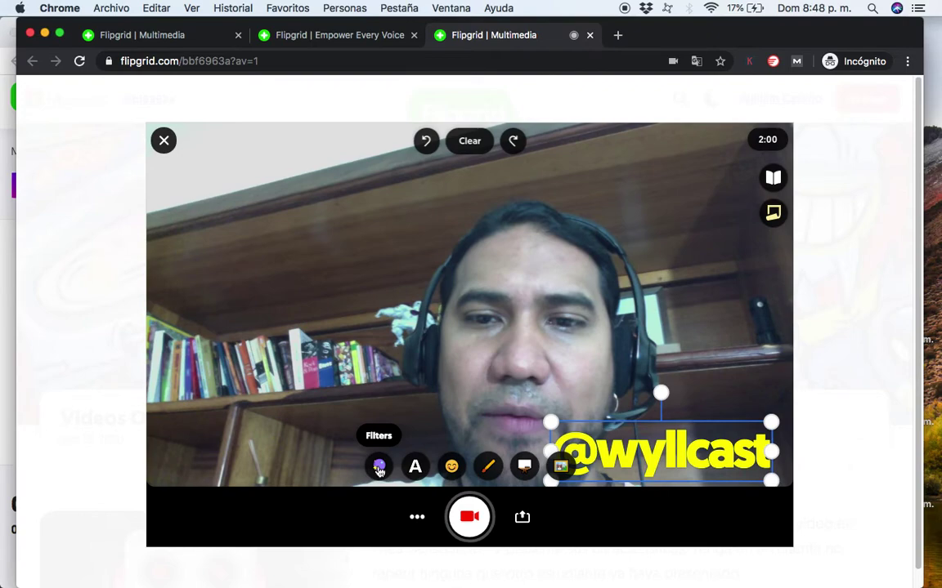
# Add the fantasy-category Neptune merman king sticker to the left side of the video.
pyautogui.click(378, 466)
pyautogui.click(446, 467)
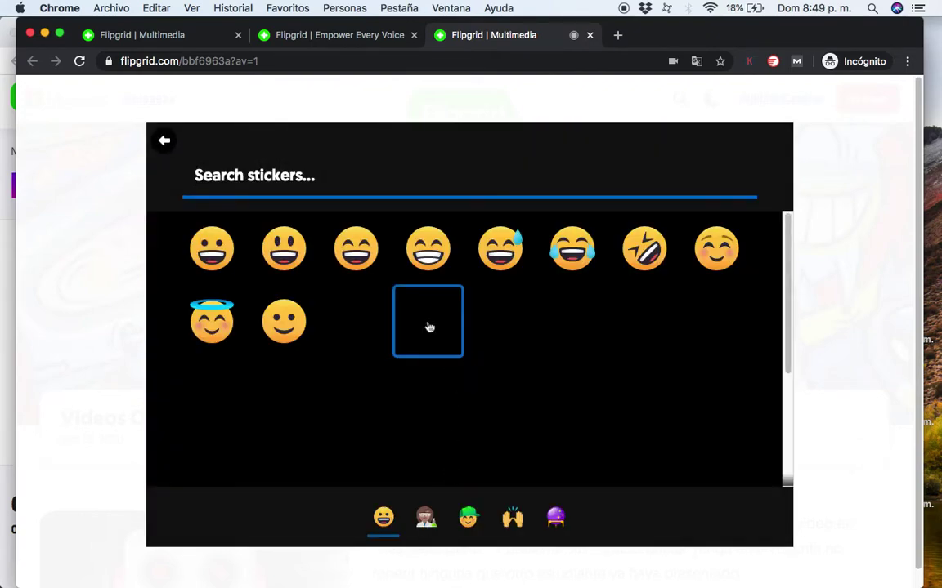
pyautogui.click(556, 518)
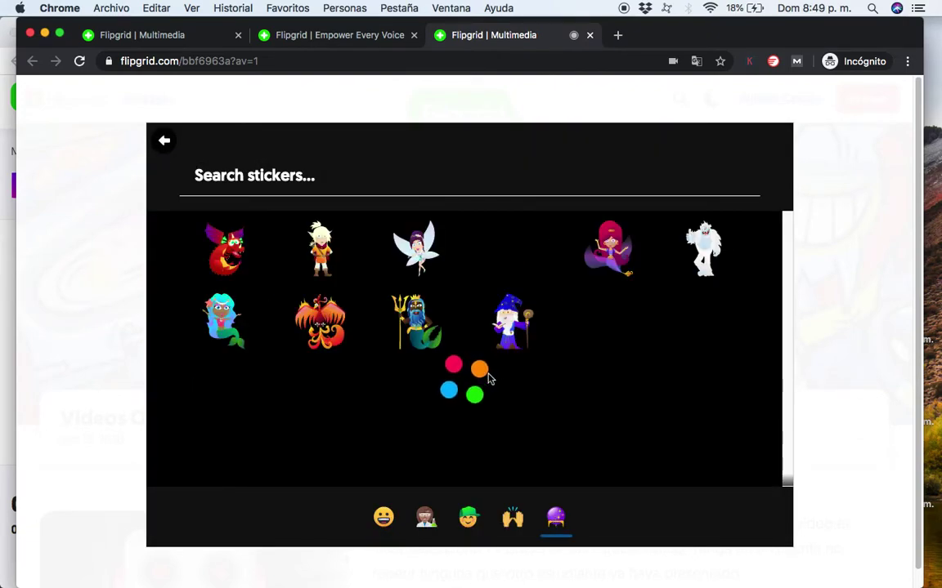
pyautogui.click(417, 321)
pyautogui.moveTo(438, 285); pyautogui.dragTo(259, 291)
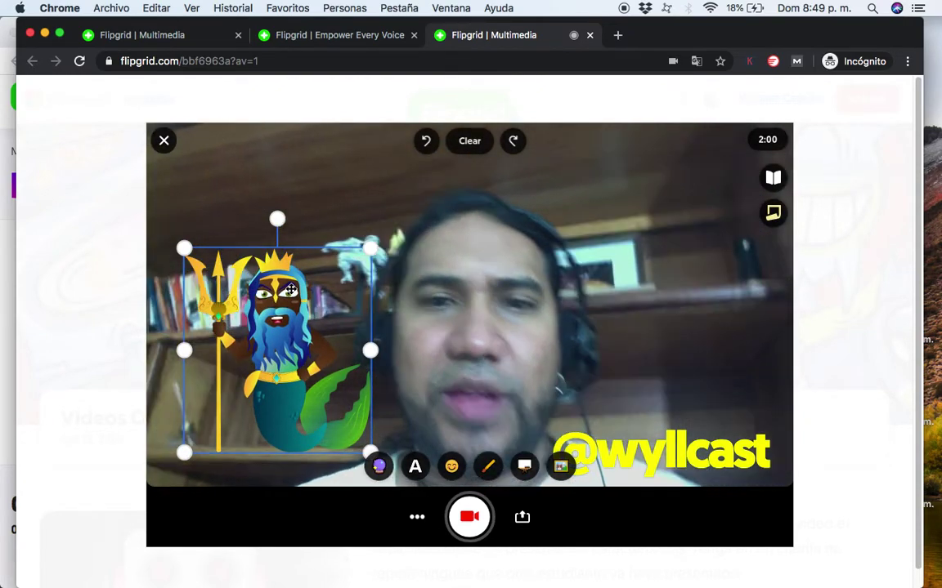
# Record a short clip, stop it, and pause its playback for review.
pyautogui.click(469, 515)
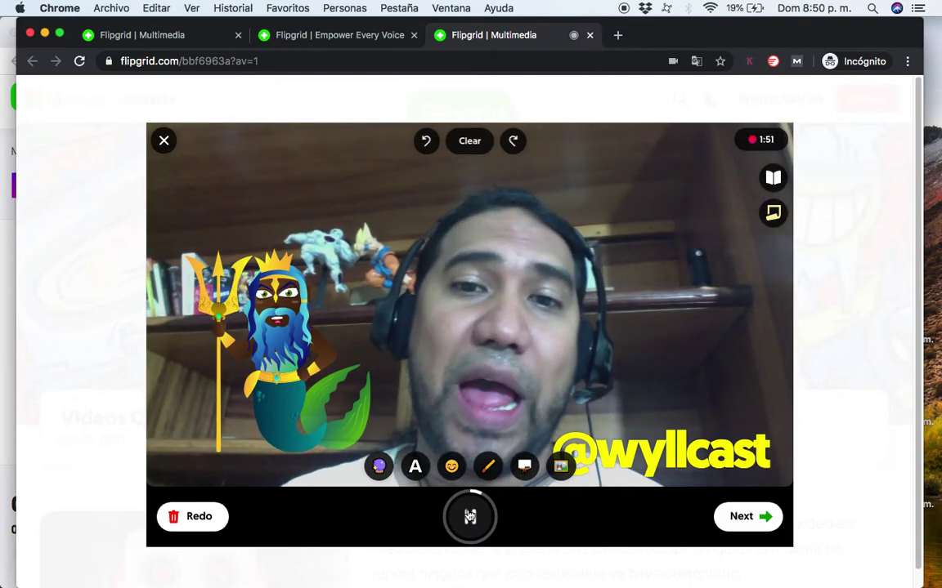
pyautogui.click(756, 524)
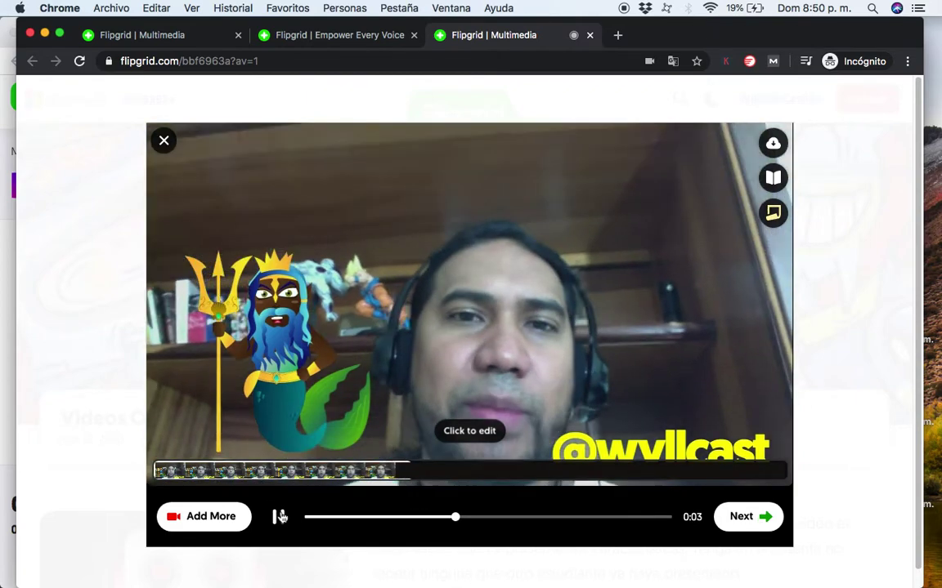
pyautogui.click(279, 516)
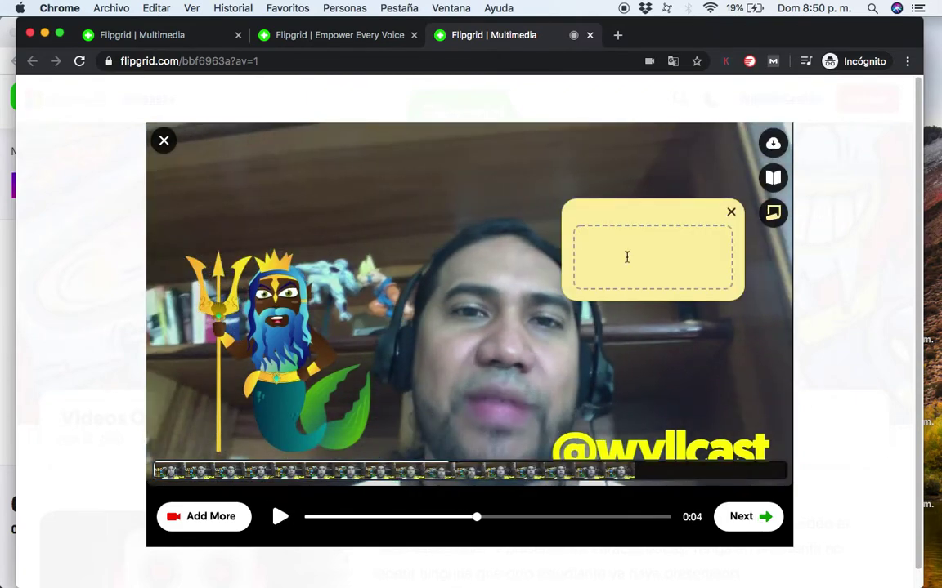